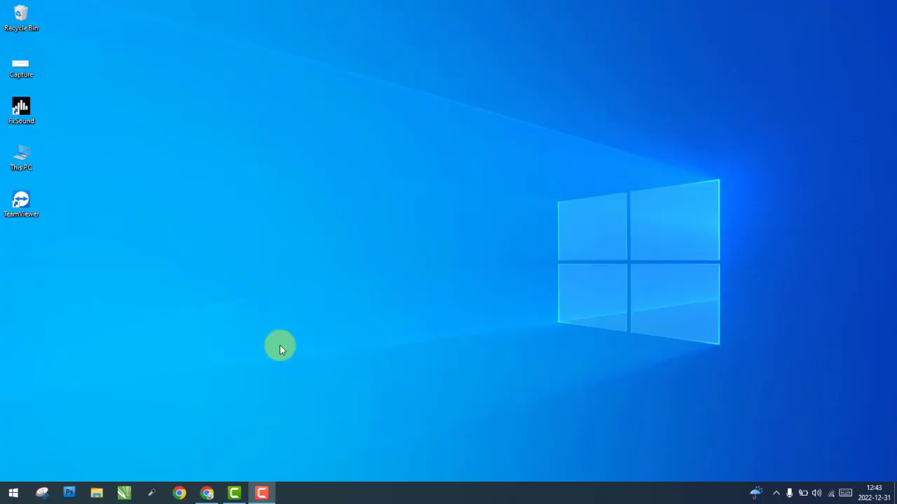
Bring up the context menu on an empty area of the Windows desktop
right_click(288, 343)
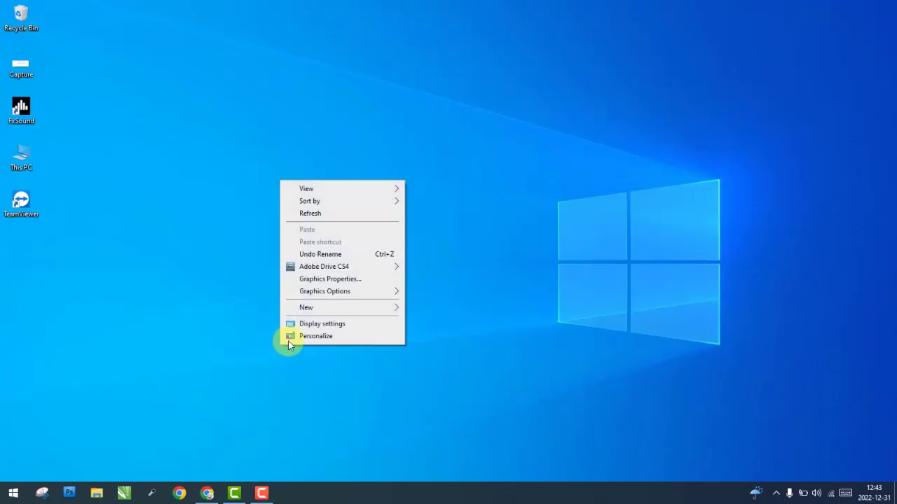
Refresh the desktop, hide the recorder, open This PC, then switch to Chrome's YouTube Studio comments
click(338, 213)
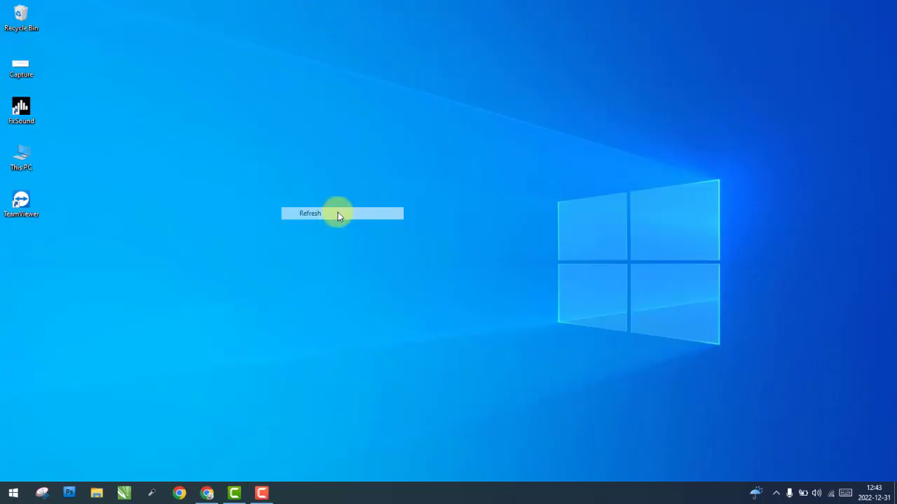
click(260, 495)
click(259, 494)
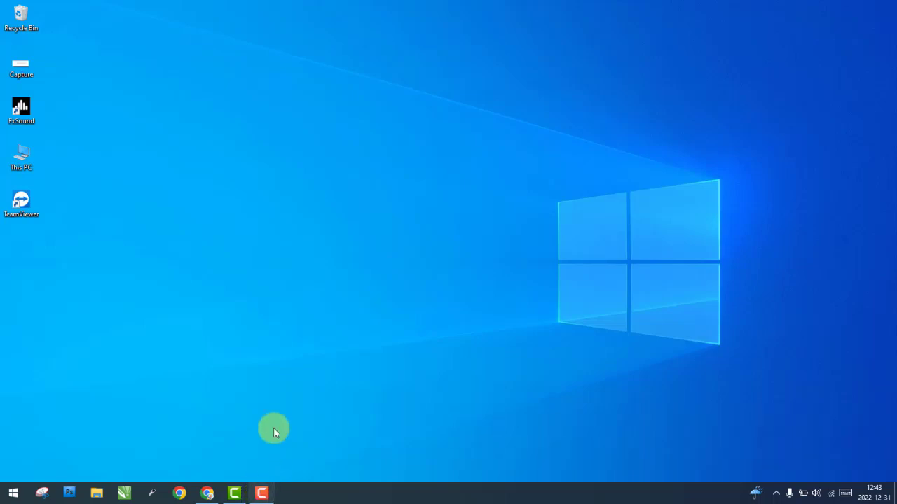
click(97, 494)
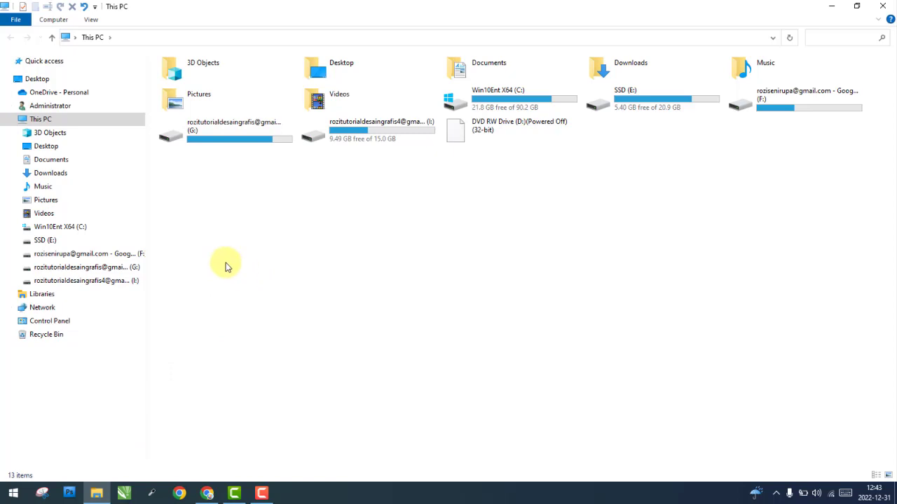
click(208, 493)
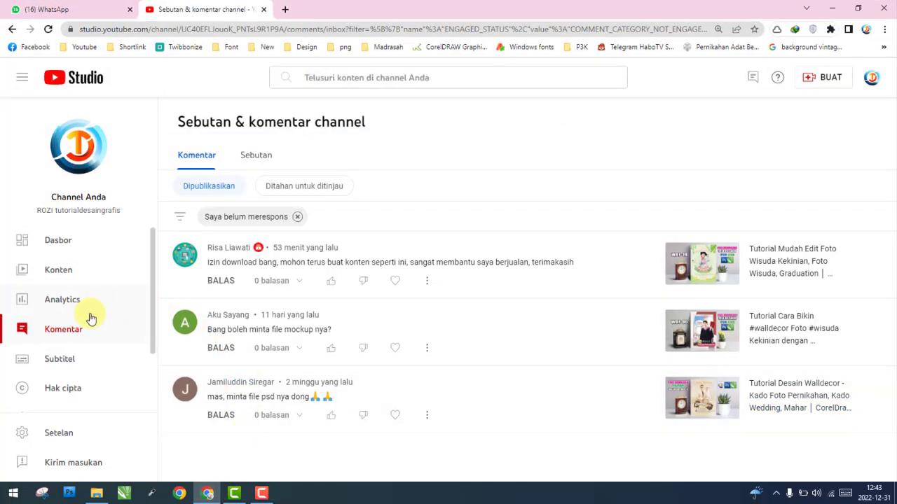
Go from Dasbor back to Komentar and highlight the mockup request comment
click(72, 252)
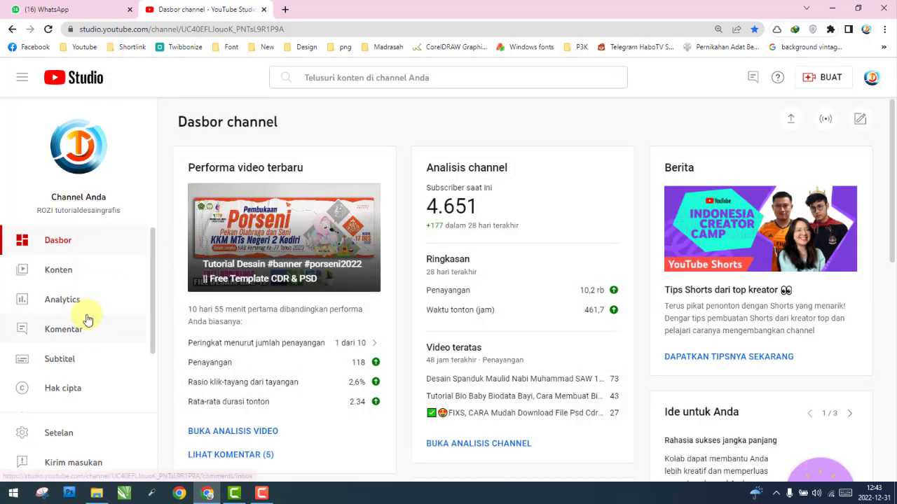
click(76, 335)
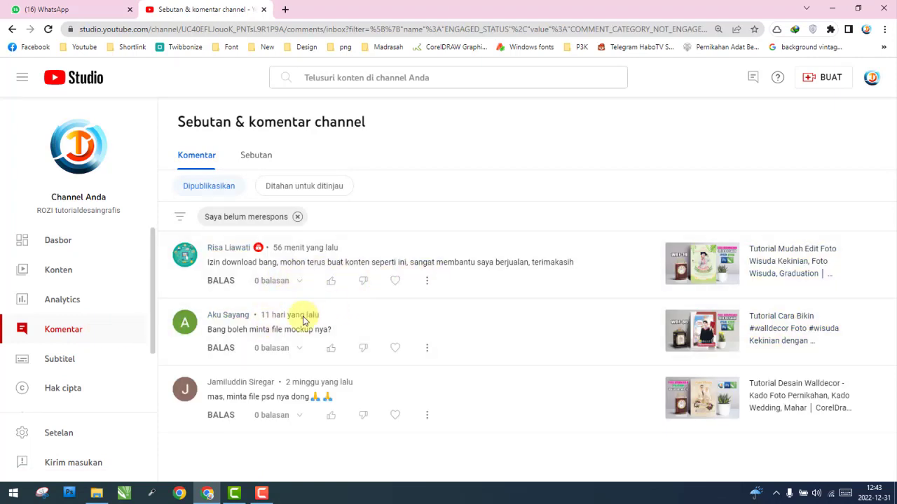
drag(207, 329, 327, 329)
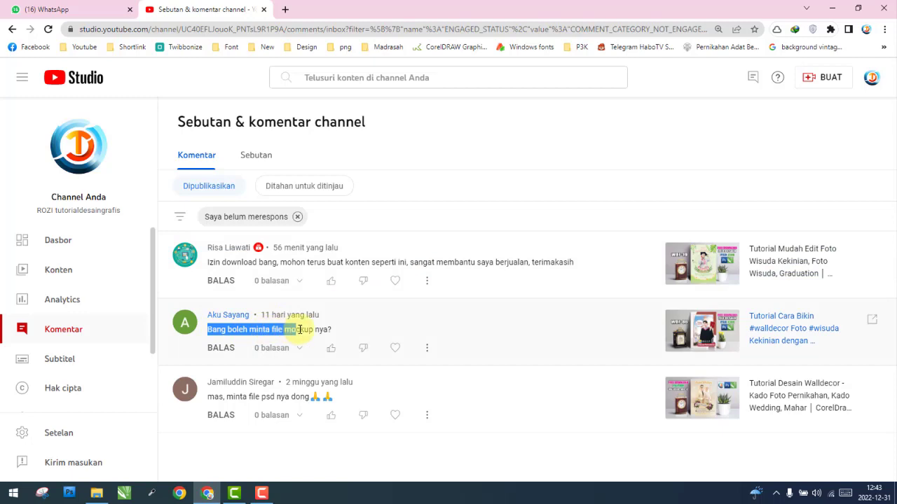
Zoom Chrome to 175% and highlight the full mockup request comment
click(884, 29)
click(853, 133)
click(853, 133)
click(854, 133)
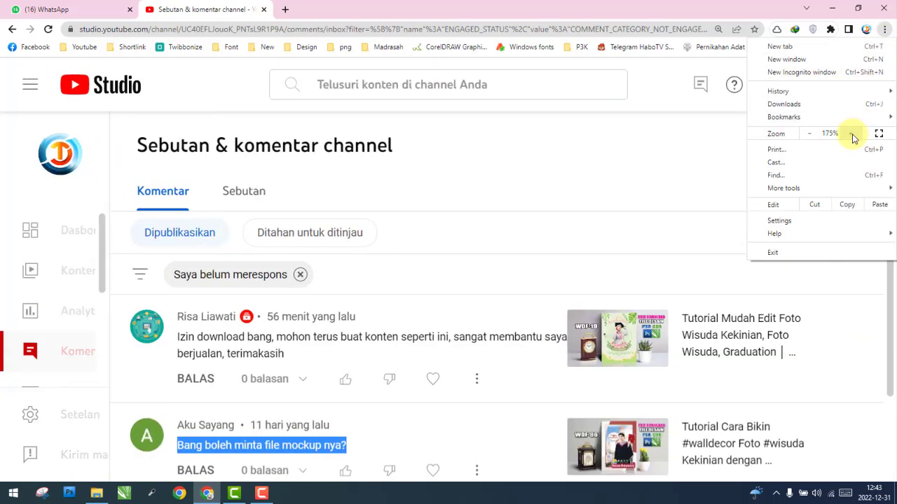
click(375, 343)
scroll(375, 343, down, 3)
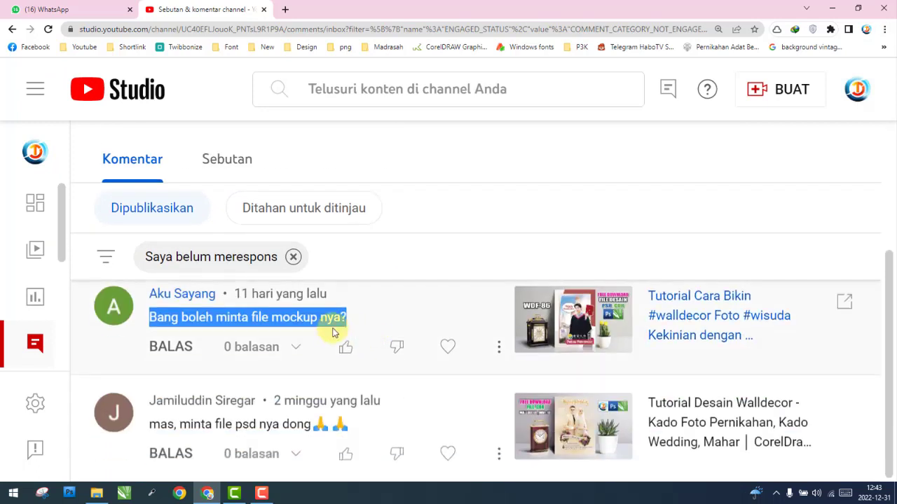
click(245, 317)
drag(149, 317, 346, 318)
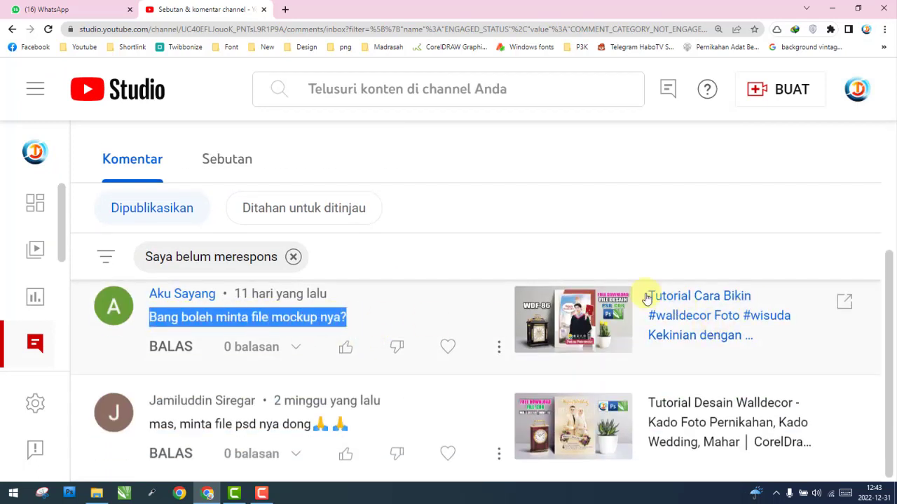
Open the comment's video, mute it, skip the ad and pause on the WDF-86 poster
click(844, 303)
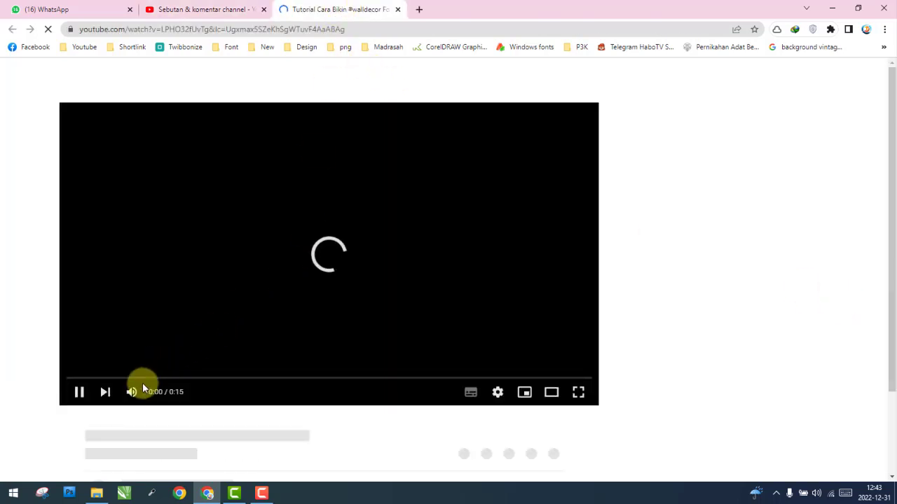
click(129, 395)
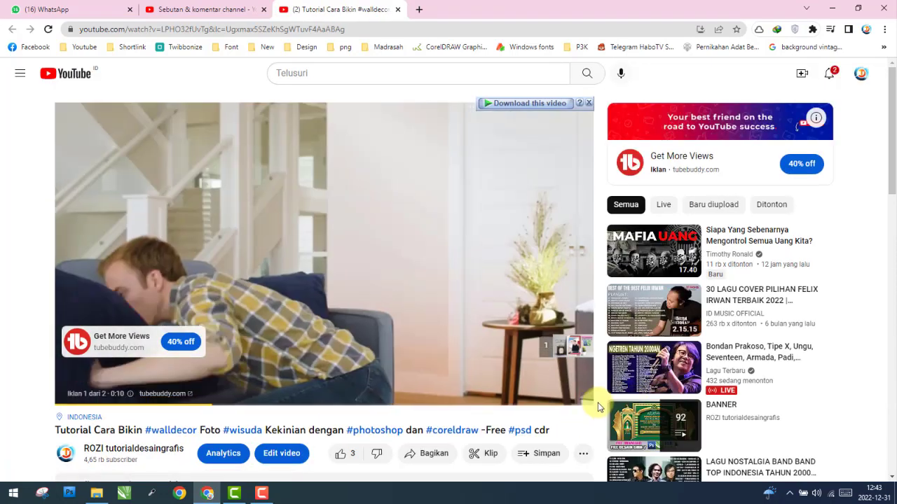
click(560, 343)
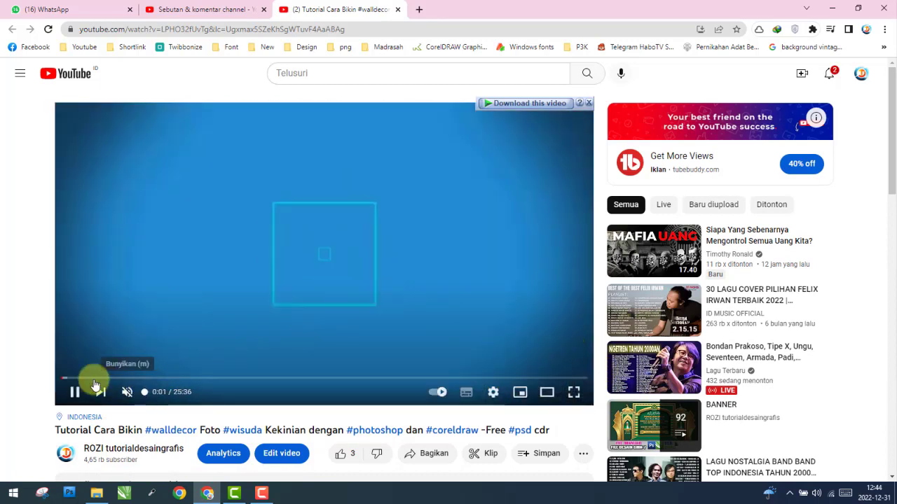
click(77, 379)
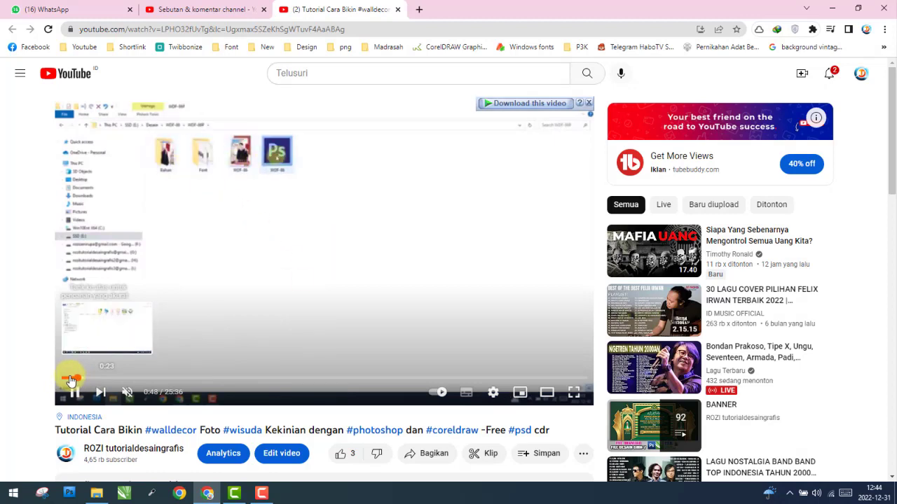
click(71, 379)
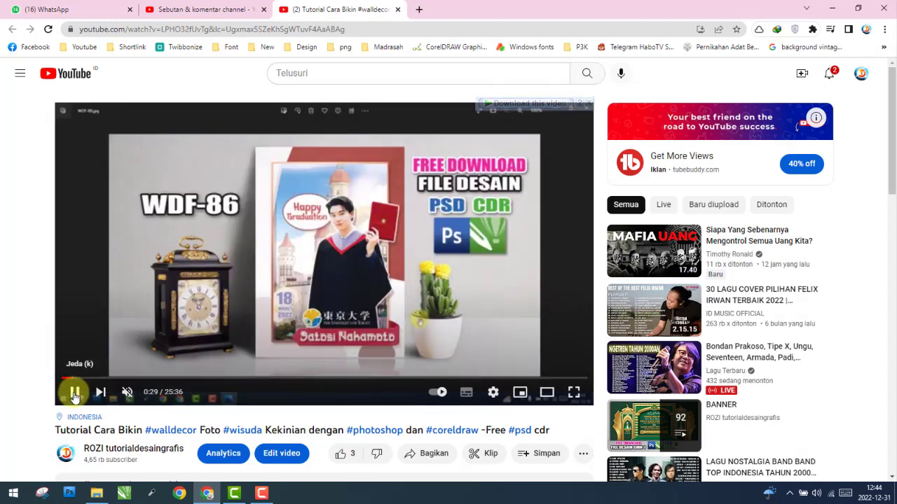
click(75, 393)
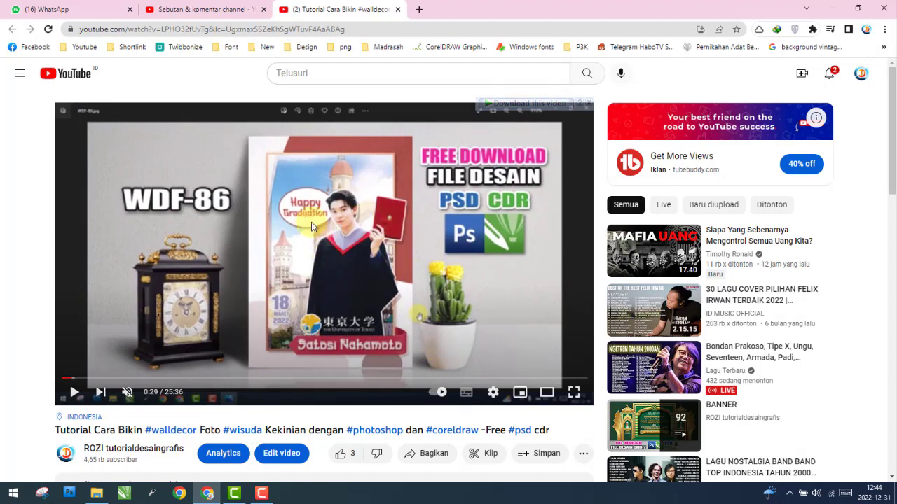
Find the mockup request among the video's comments, then close the video tab
scroll(353, 320, down, 1)
scroll(308, 333, down, 2)
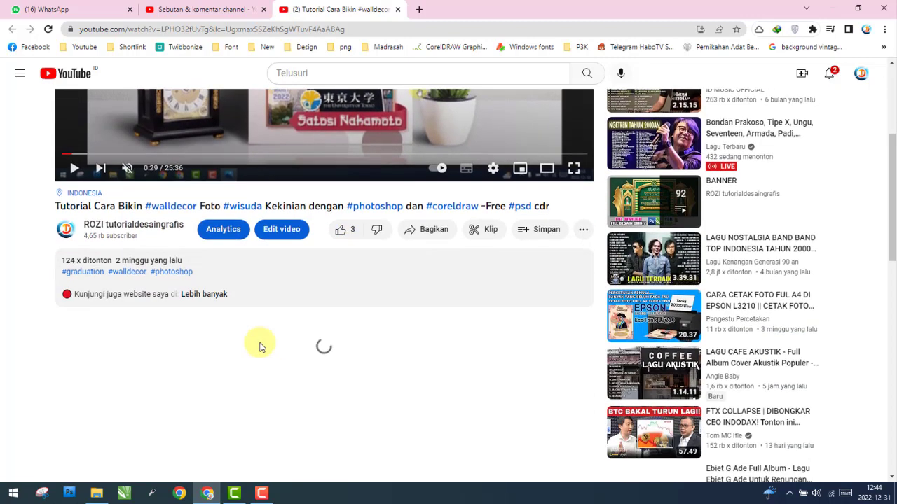
scroll(231, 308, down, 1)
scroll(168, 343, down, 1)
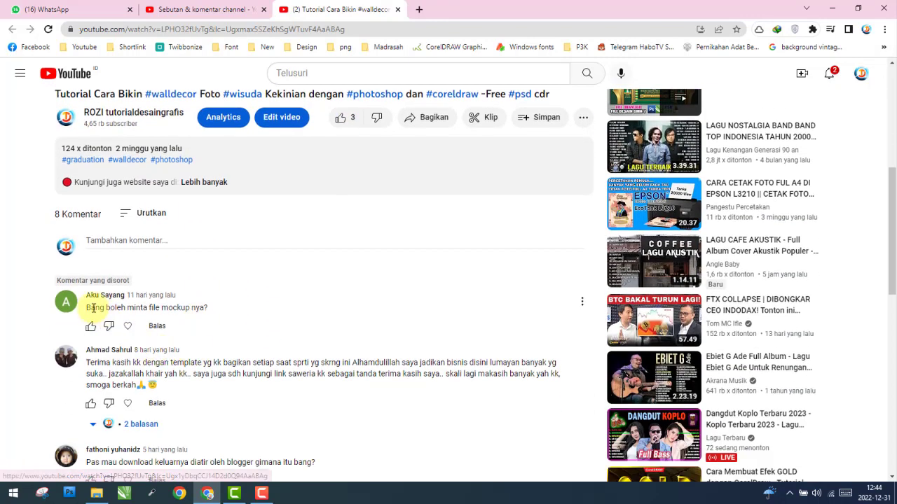
drag(90, 306, 210, 310)
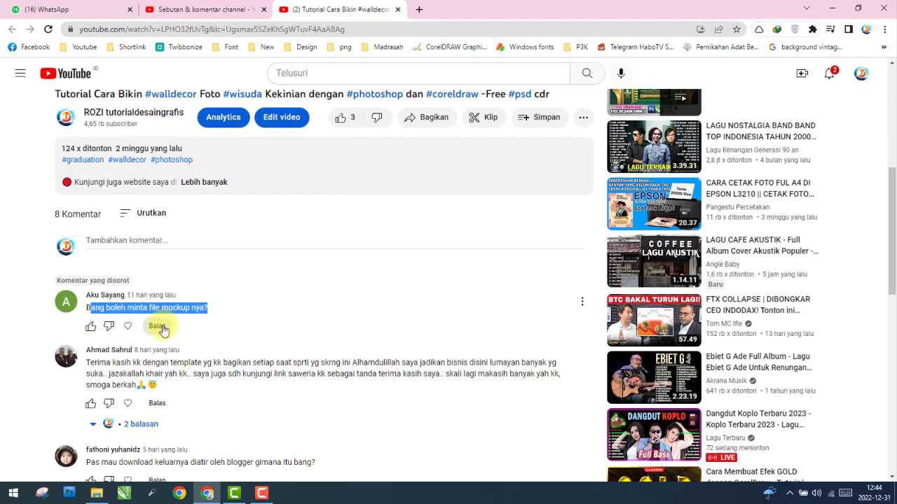
click(219, 328)
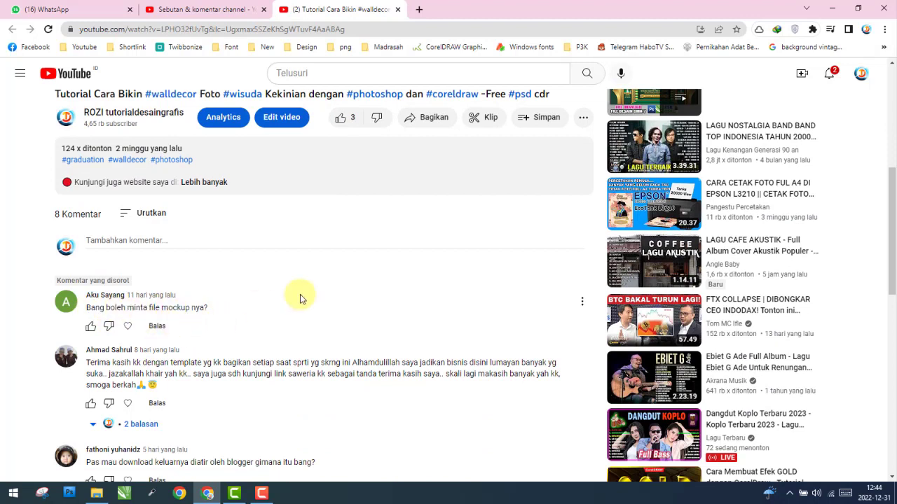
click(398, 10)
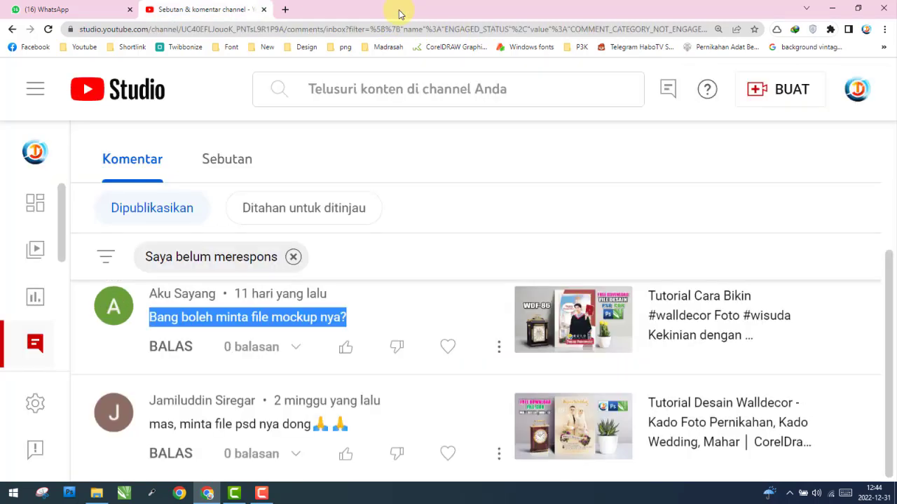
Reset Chrome's zoom to 100% and minimize it to reveal File Explorer
click(884, 30)
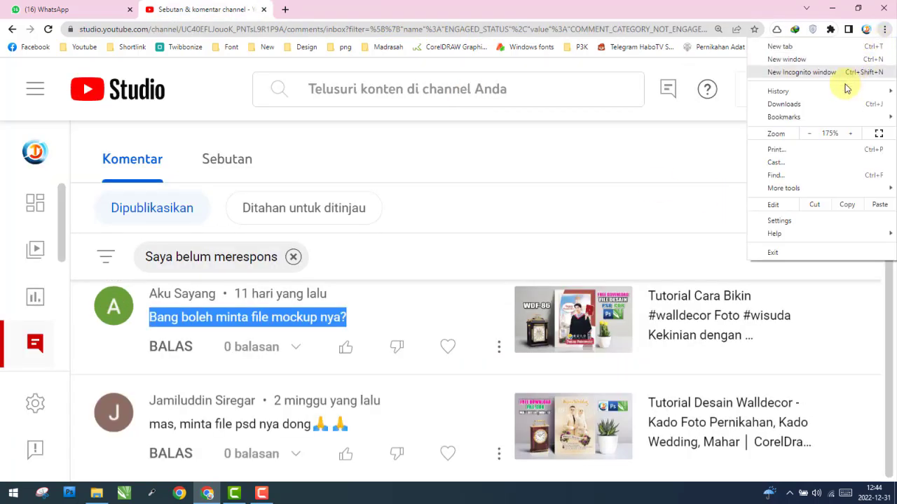
click(809, 133)
click(809, 134)
click(810, 133)
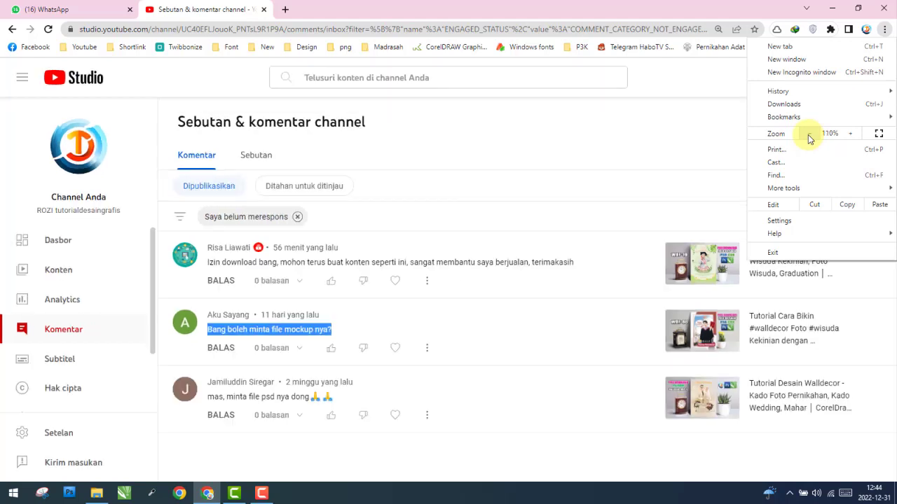
click(809, 136)
click(683, 126)
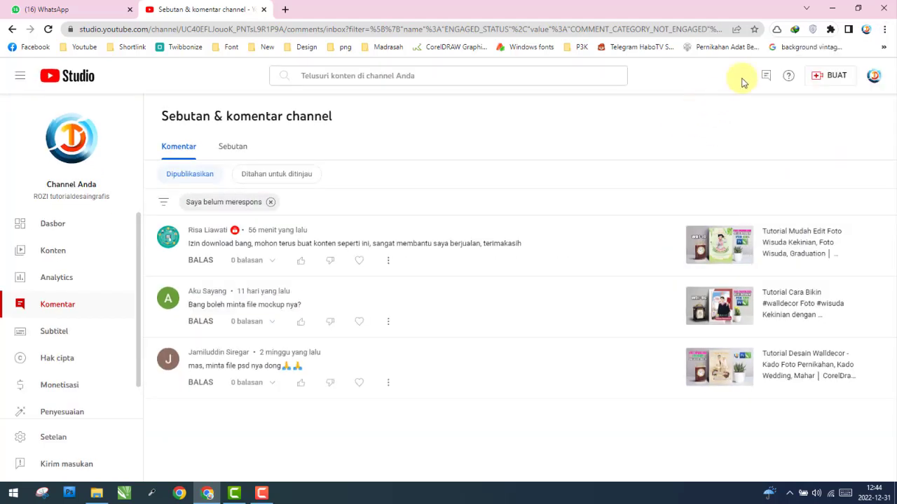
click(834, 10)
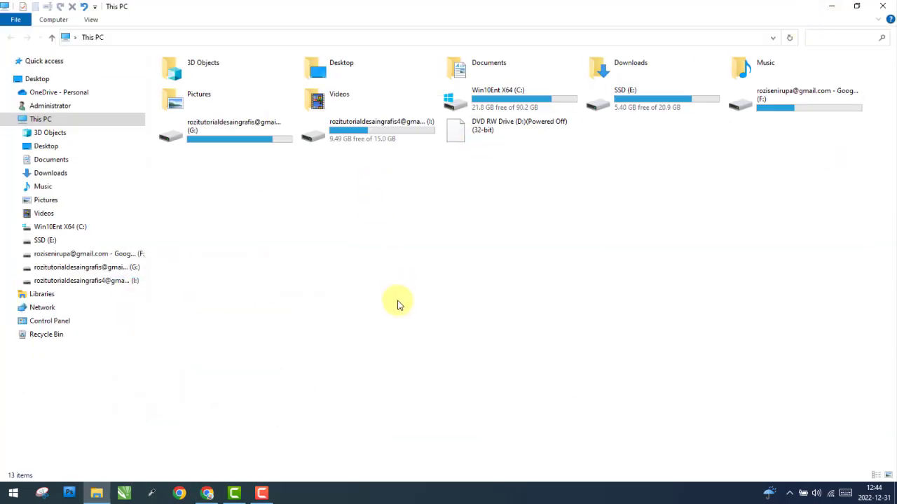
Preview WDF-86.jpg from My Drive on the I: drive, close it, and go to SSD (E:)
click(105, 281)
double_click(209, 90)
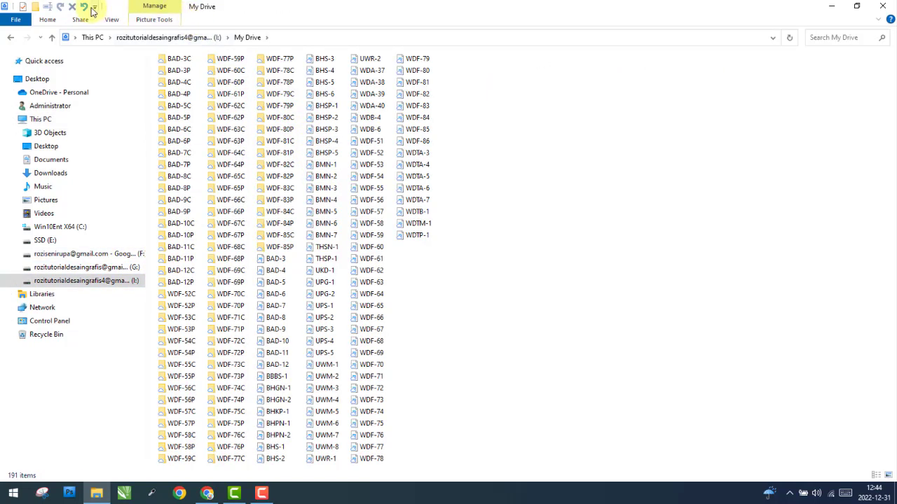
click(112, 19)
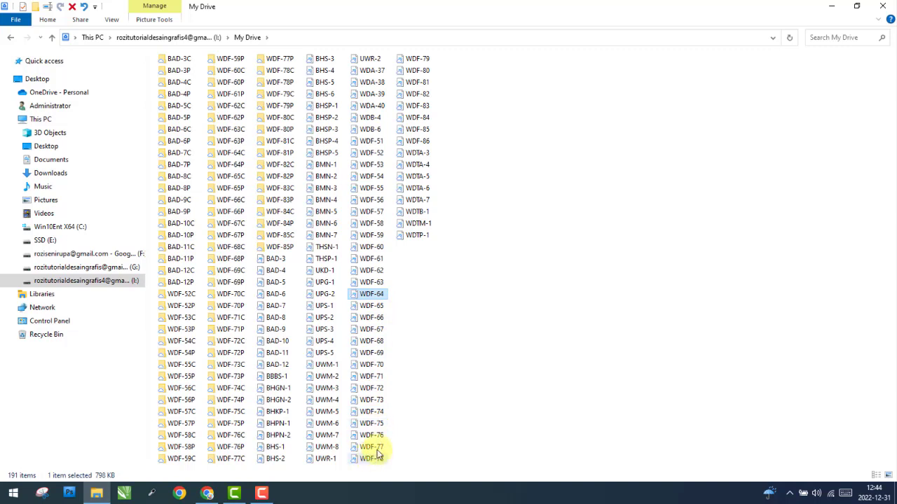
double_click(417, 140)
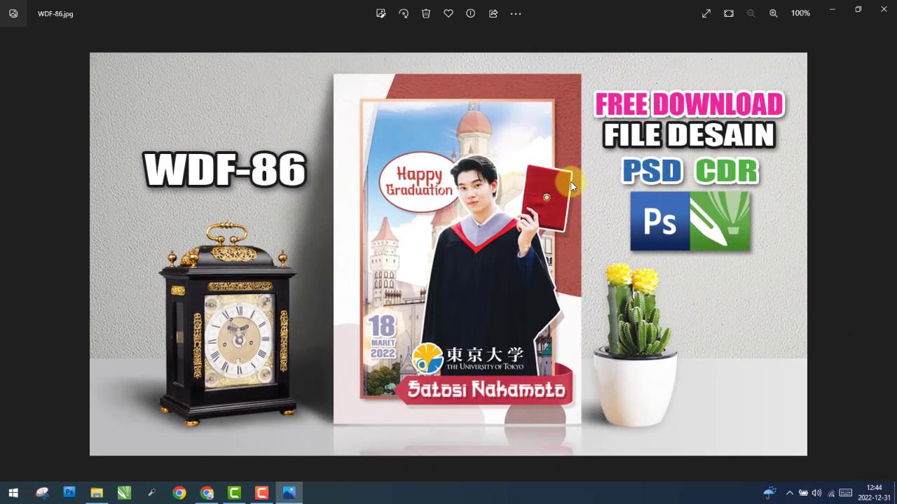
click(884, 11)
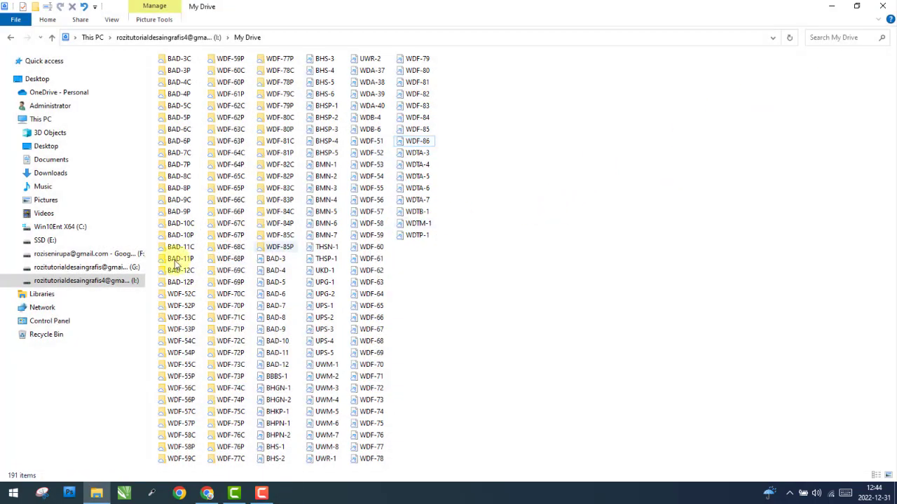
click(74, 240)
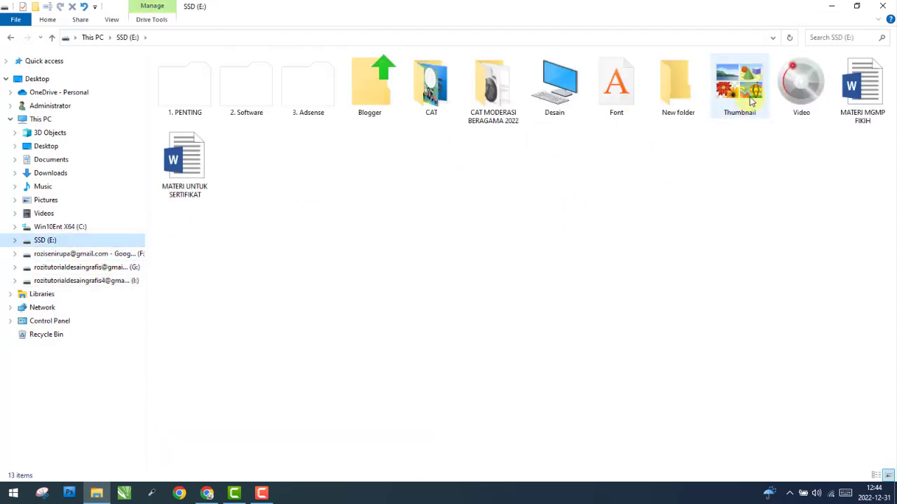
Open the Thumbnail folder and confirm in Properties that MOCKUP WDF A4 is 8.20 MB
click(751, 102)
double_click(751, 102)
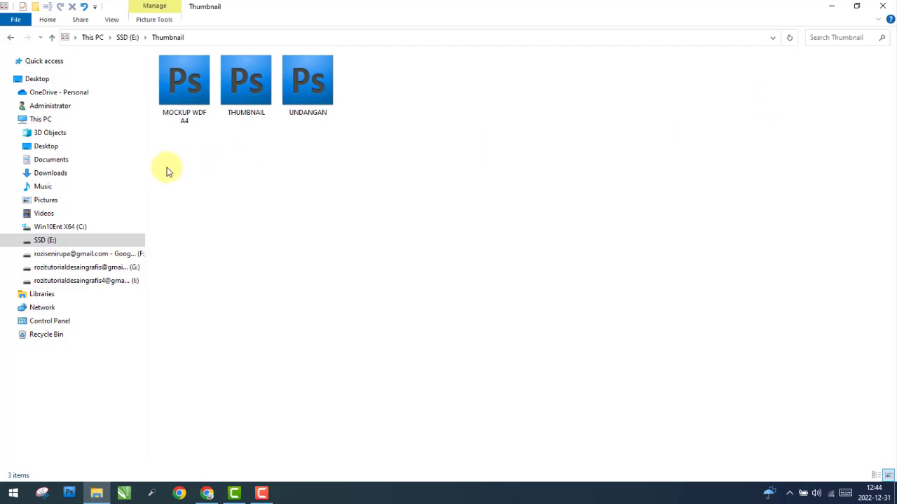
mouse_move(166, 169)
mouse_down()
mouse_move(194, 88)
mouse_move(186, 147)
mouse_up()
click(186, 88)
right_click(186, 85)
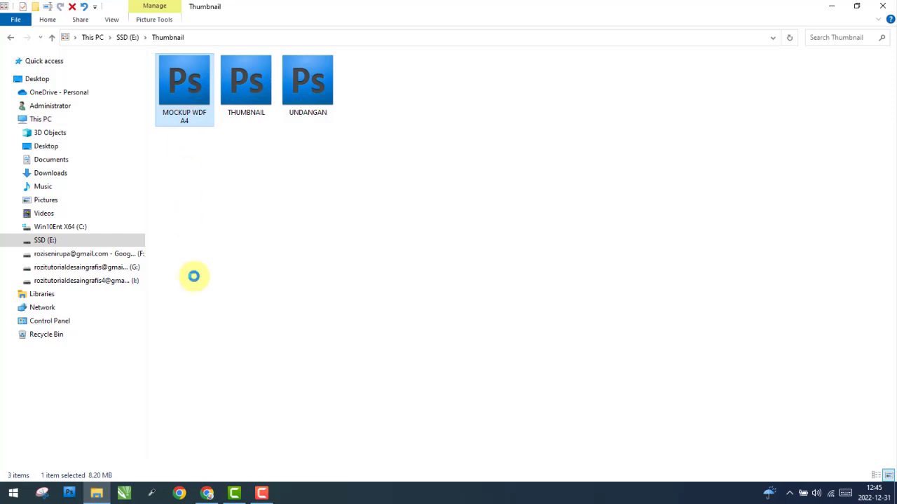
click(231, 349)
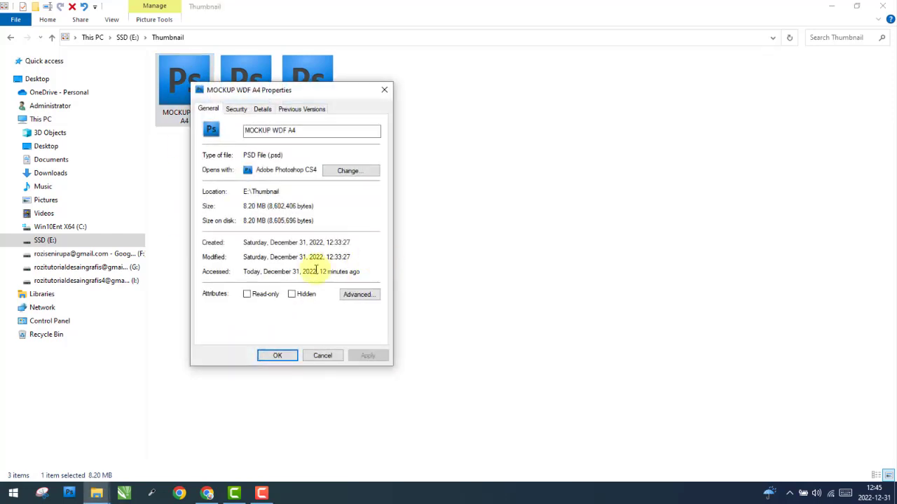
drag(267, 223, 242, 222)
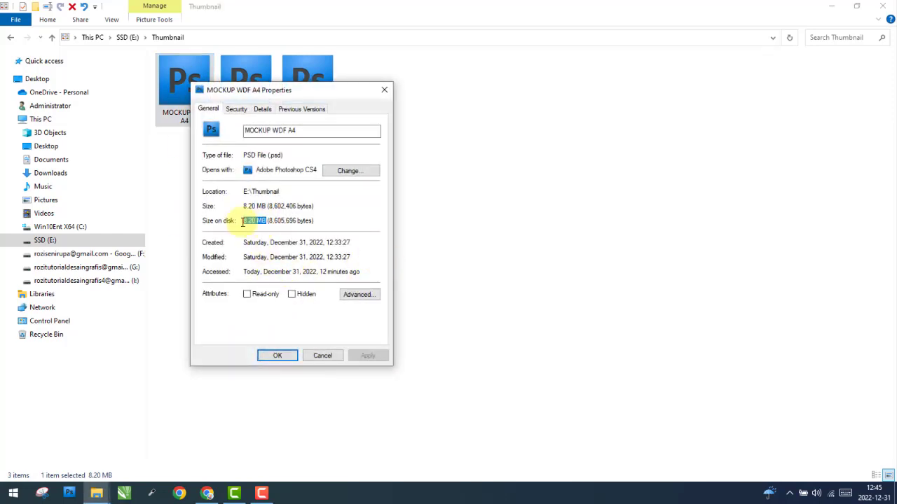
click(385, 91)
click(248, 139)
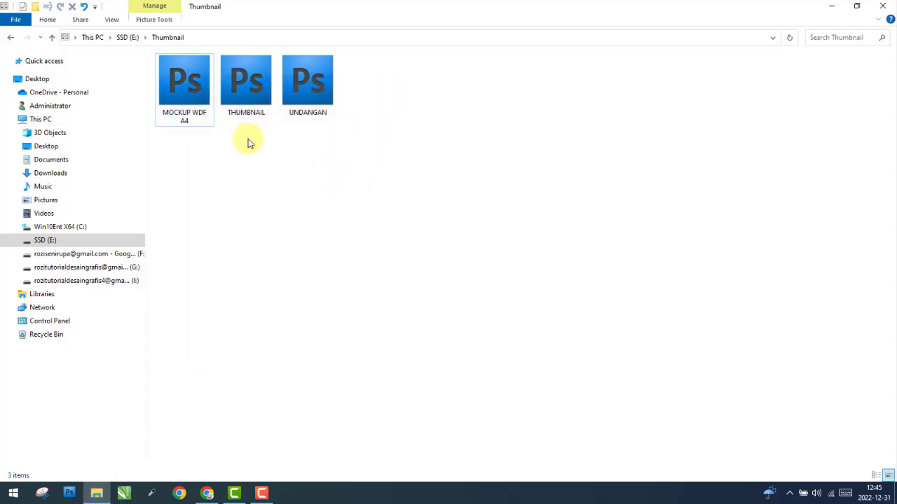
Create folder MWDF-86, rename the mockup to MOCKUP WDF-86, and move it into that folder
click(36, 8)
text(MWDF-86)
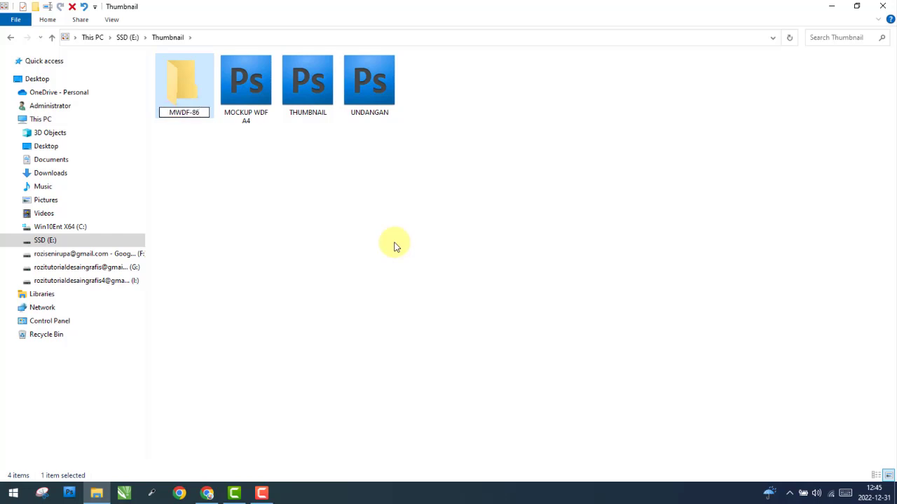
click(287, 181)
click(252, 100)
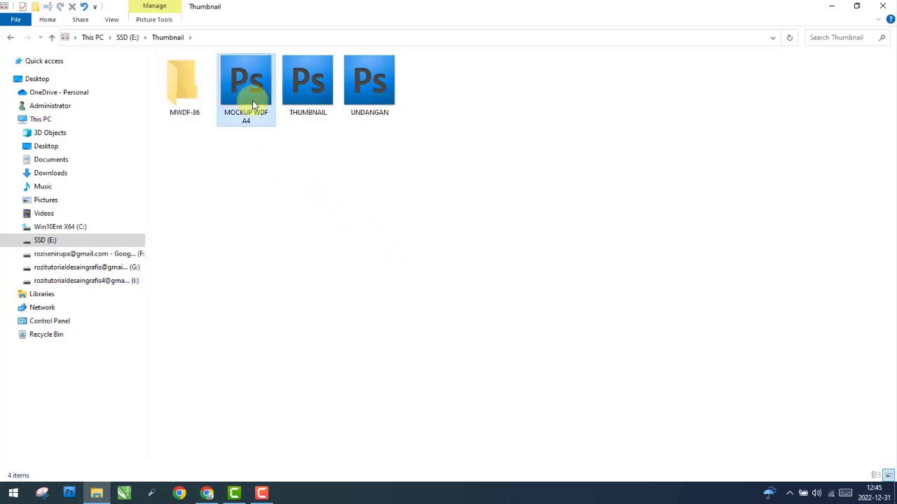
click(250, 119)
drag(267, 113, 280, 111)
text(-86)
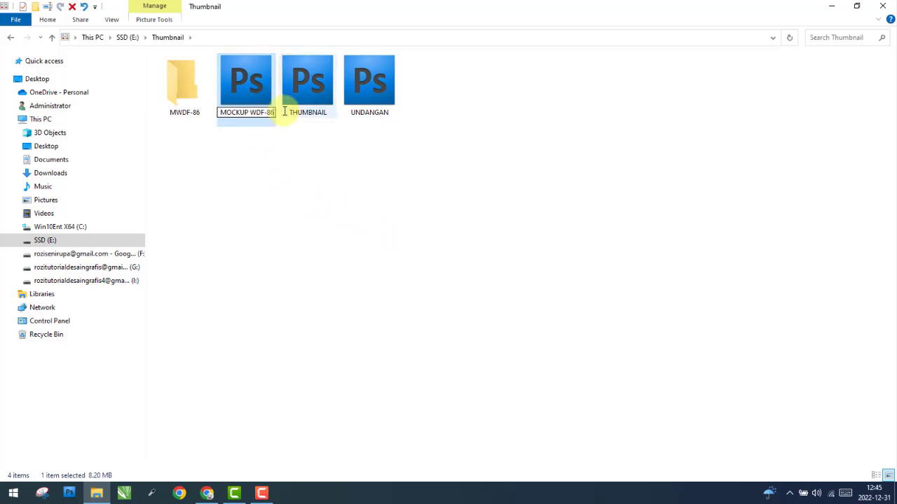
key(Return)
drag(247, 103, 190, 83)
Confirm MOCKUP WDF-86 sits in MWDF-86, cut that folder, and return to SSD (E:)
double_click(191, 84)
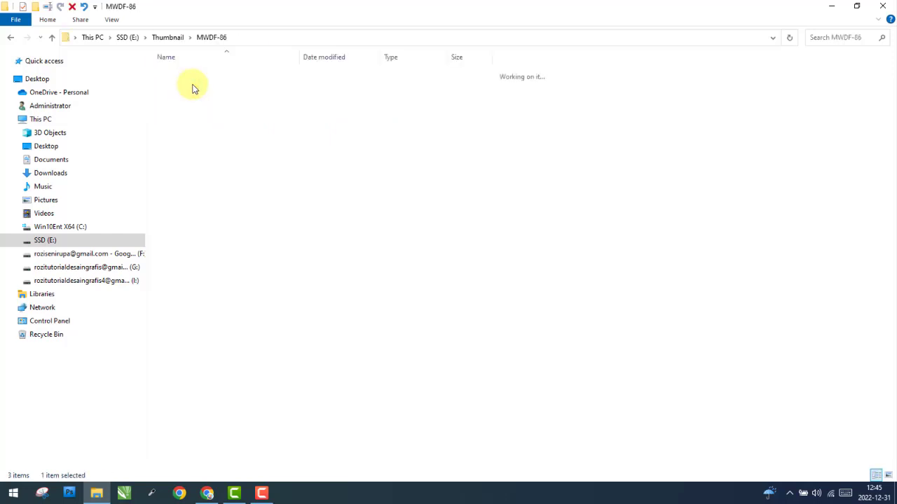
click(185, 93)
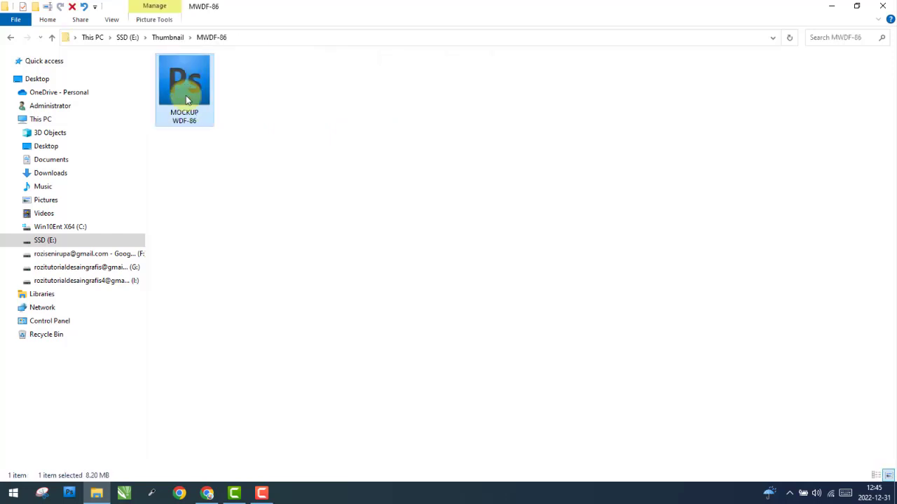
click(10, 39)
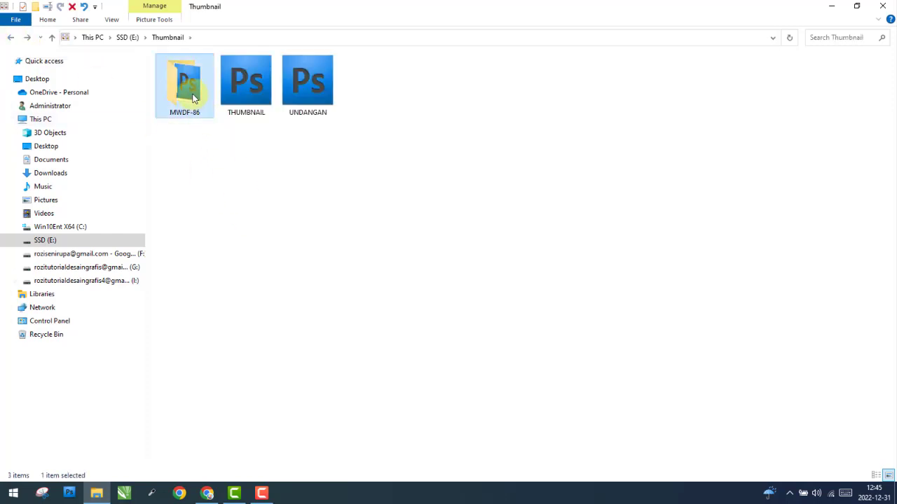
right_click(194, 98)
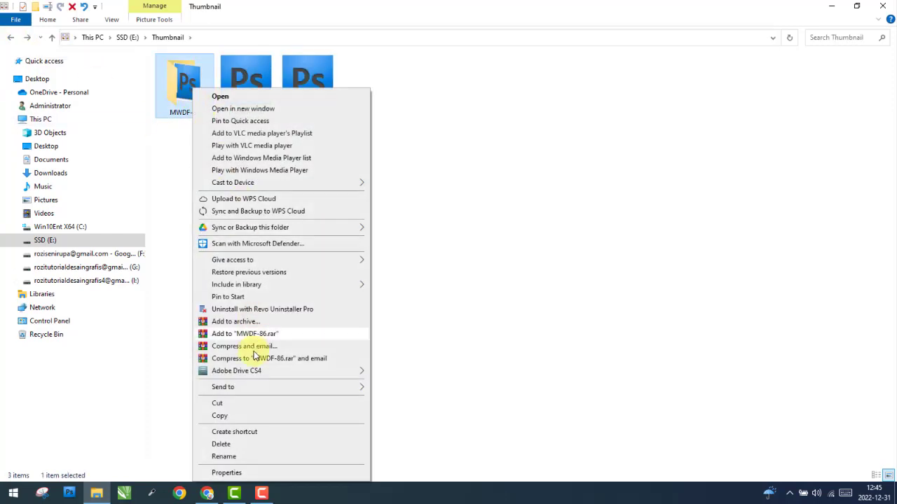
click(241, 405)
mouse_move(78, 240)
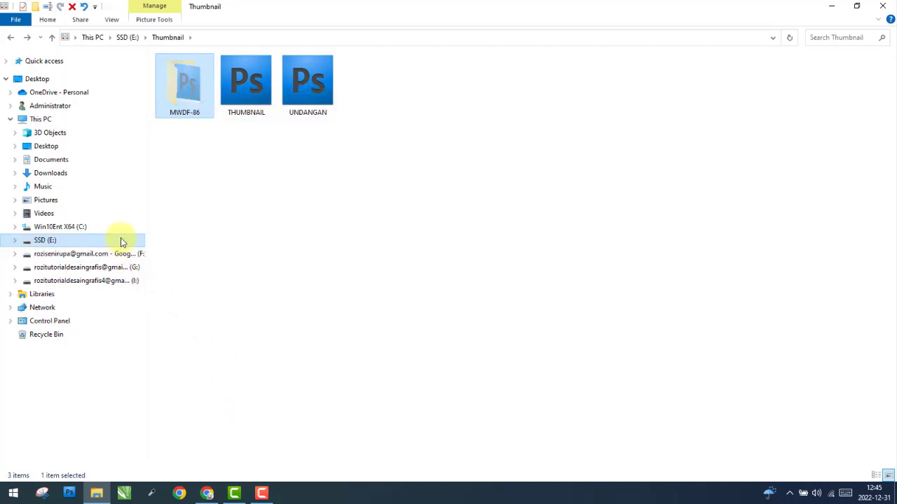
click(120, 241)
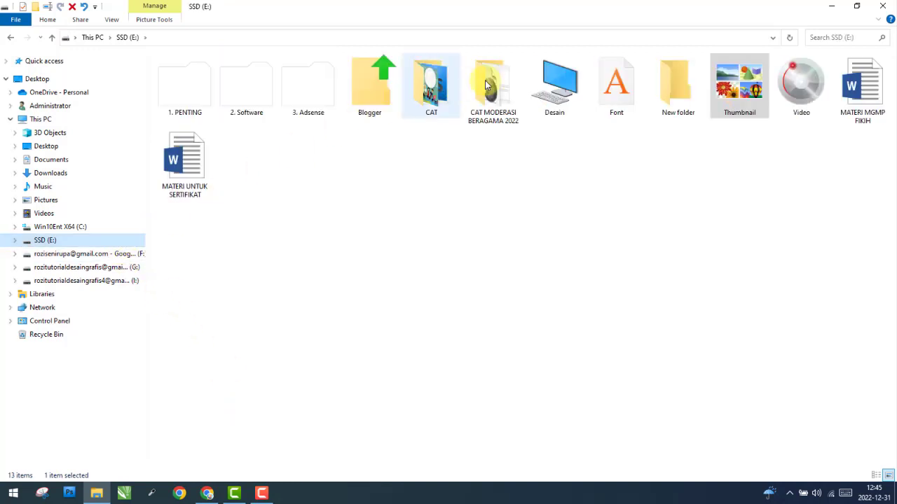
Paste the MWDF-86 folder into Desain and refresh the folder listing
double_click(556, 82)
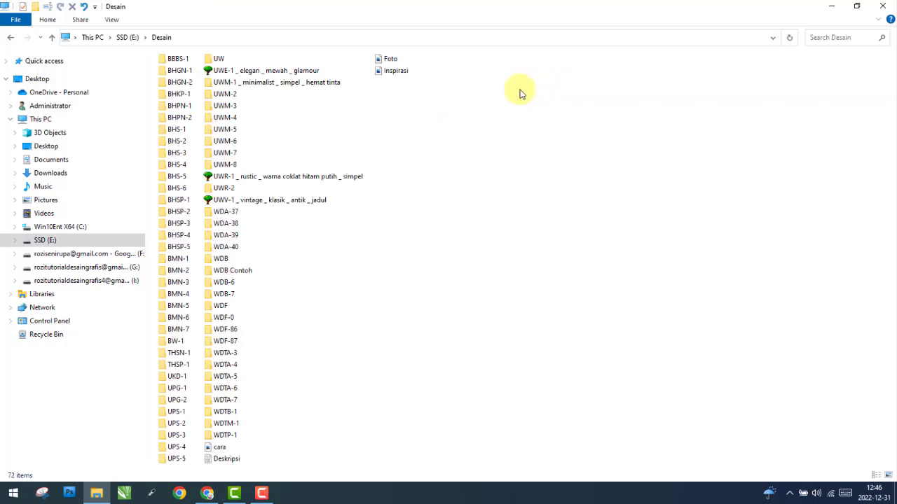
right_click(514, 177)
click(552, 253)
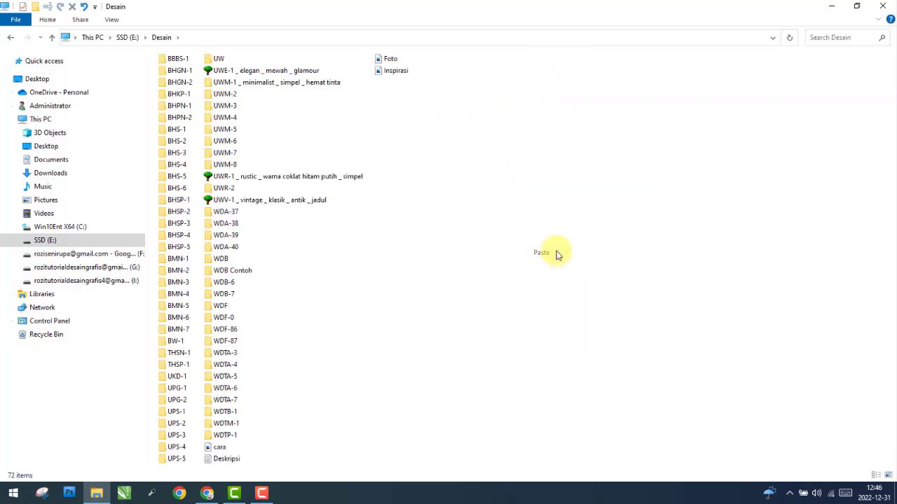
click(424, 105)
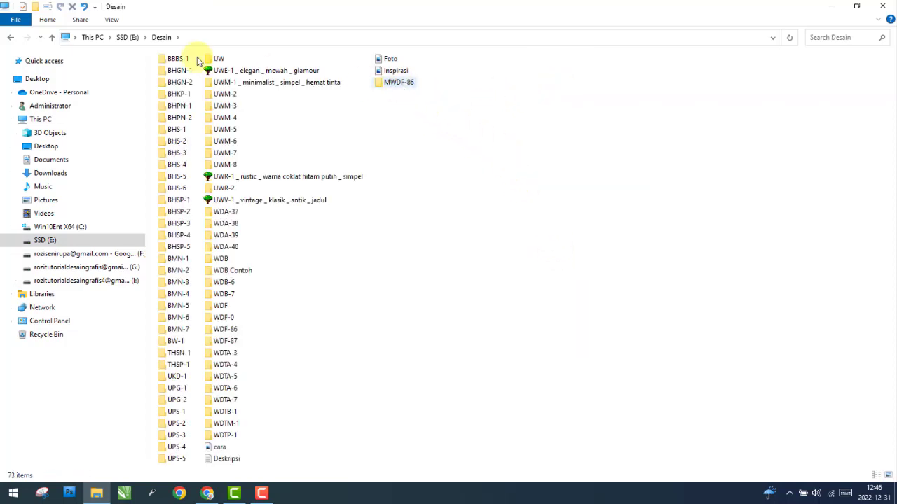
click(12, 38)
click(26, 37)
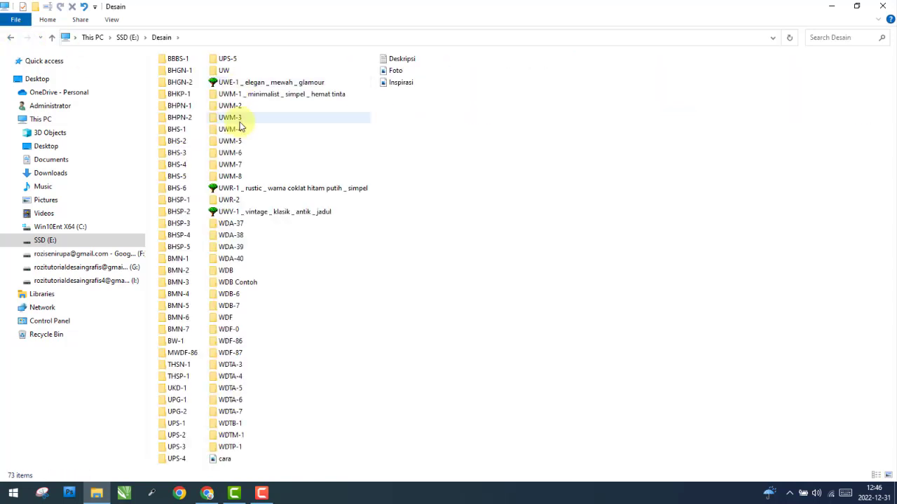
Locate MWDF-86 among the design folders, open it and select MOCKUP WDF-86
click(223, 412)
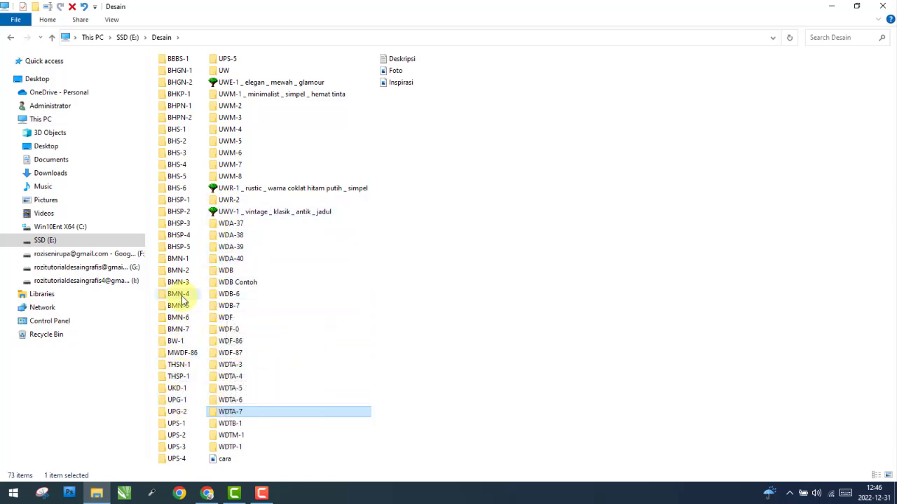
click(183, 354)
right_click(185, 359)
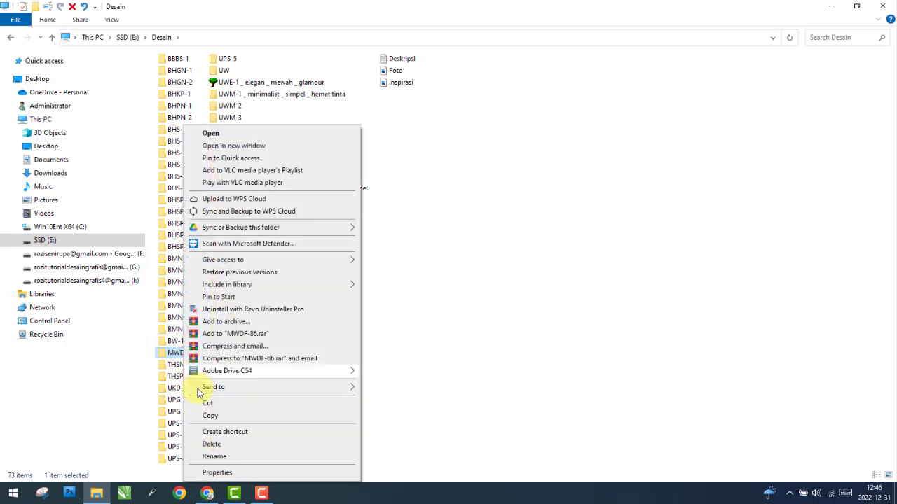
click(173, 357)
double_click(172, 358)
click(198, 87)
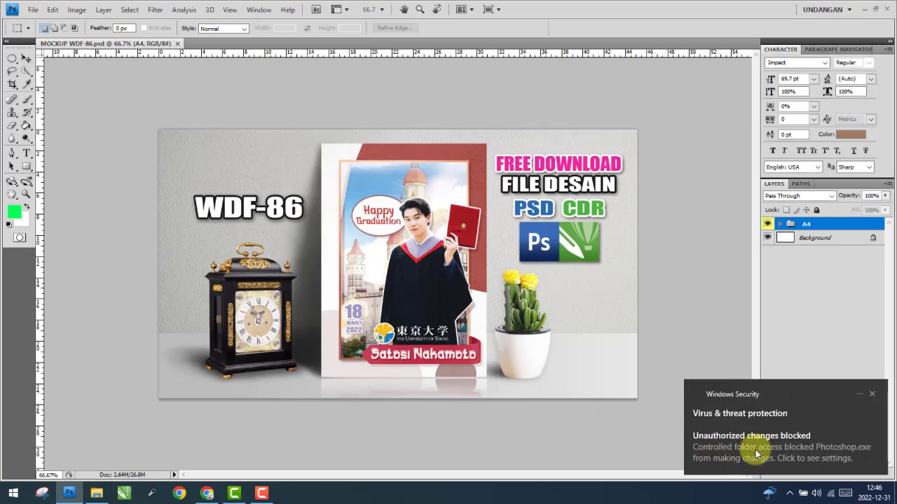
Dismiss the security notice, pick the Move tool, and expand the A4 and Jam groups
click(873, 397)
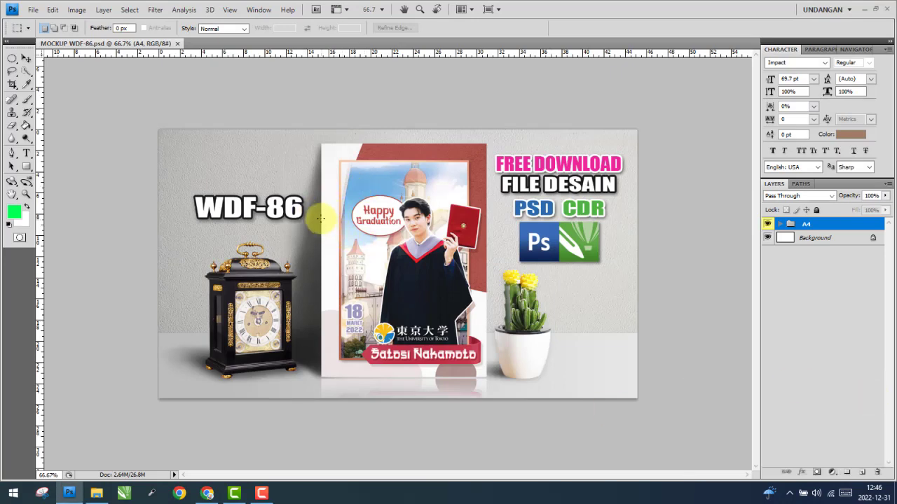
click(26, 58)
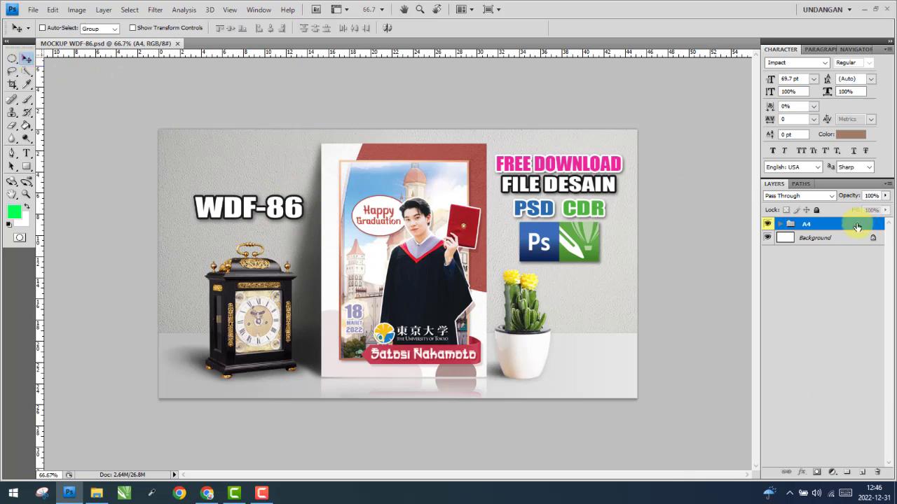
click(782, 224)
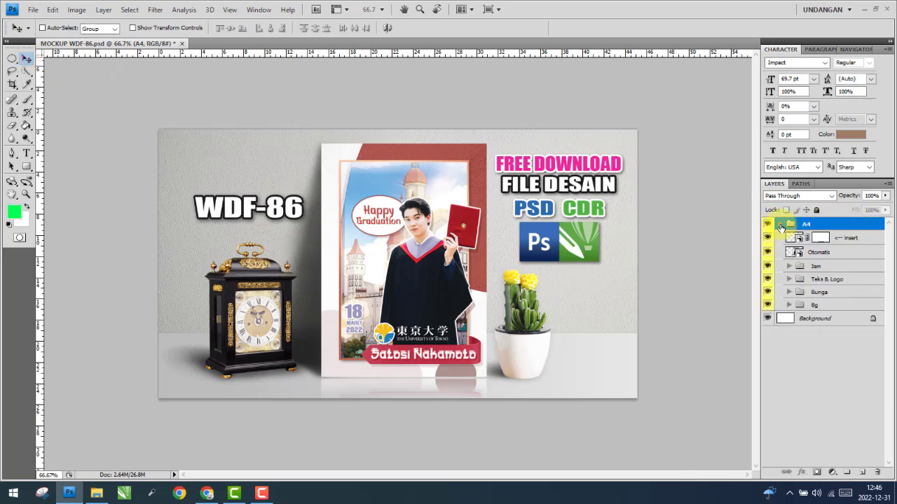
click(818, 253)
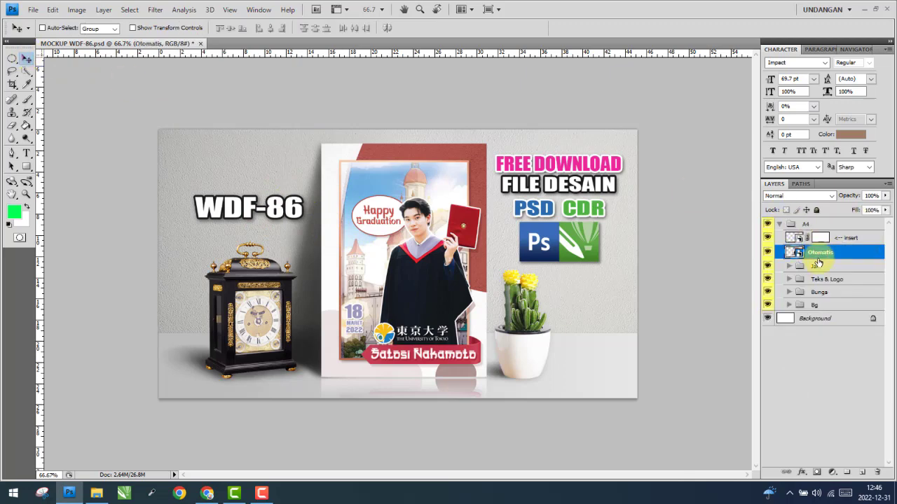
click(821, 267)
click(788, 267)
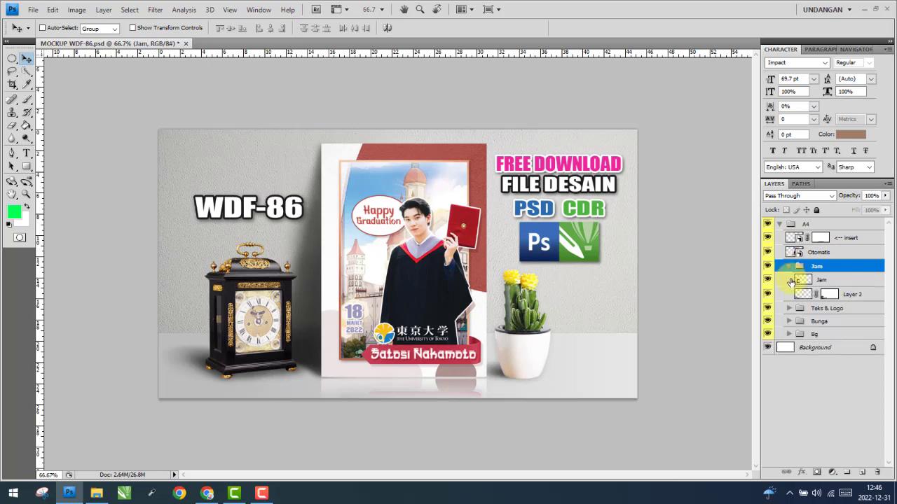
Hide and reshow the clock and clock shadow layers to check each one
click(767, 279)
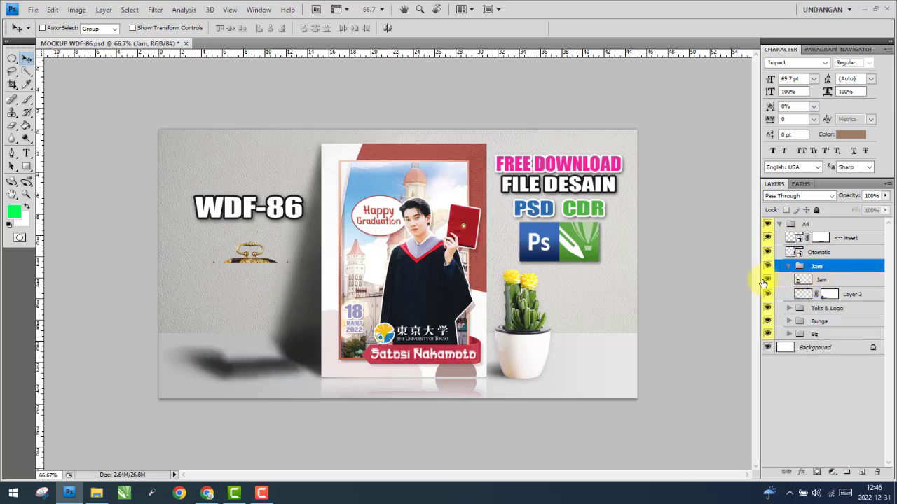
click(767, 279)
click(767, 295)
click(767, 294)
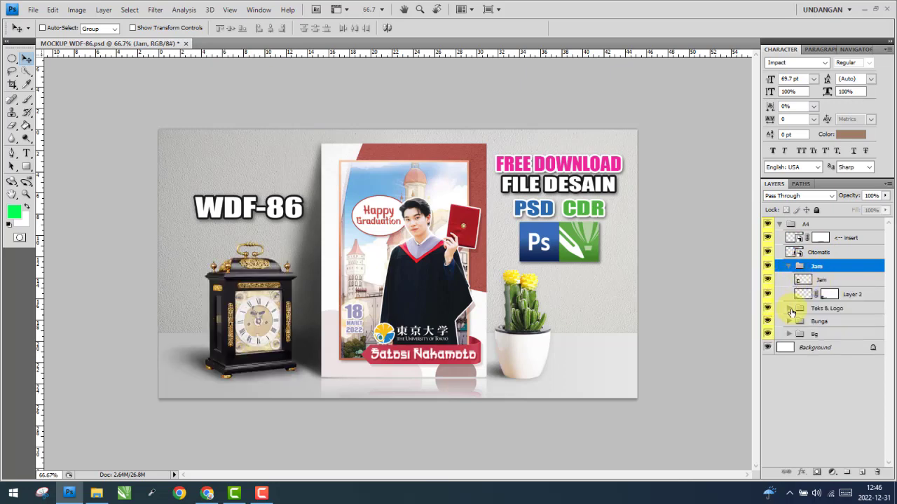
Toggle the Teks & Logo layers: CorelDRAW, Ps, CDR, FILE DESAIN, FREE DOWNLOAD and WDF-86
click(790, 309)
click(767, 322)
click(768, 323)
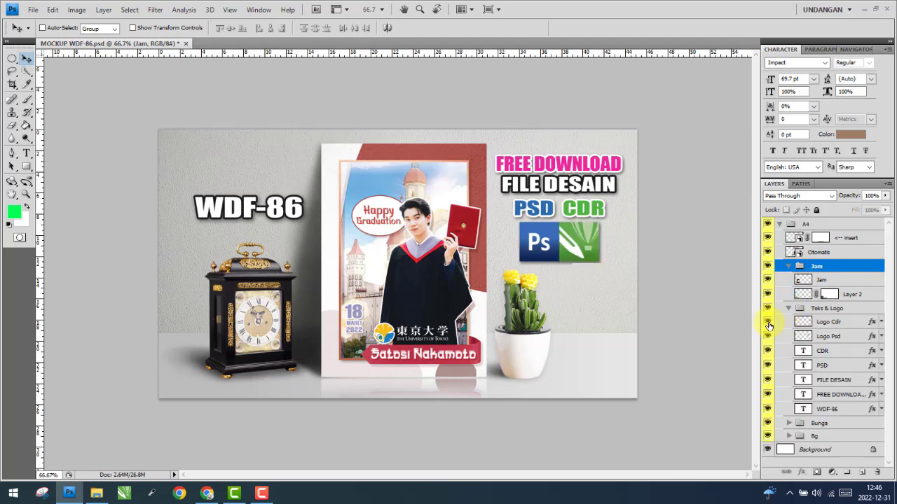
click(767, 337)
click(768, 337)
click(768, 351)
click(767, 351)
click(767, 379)
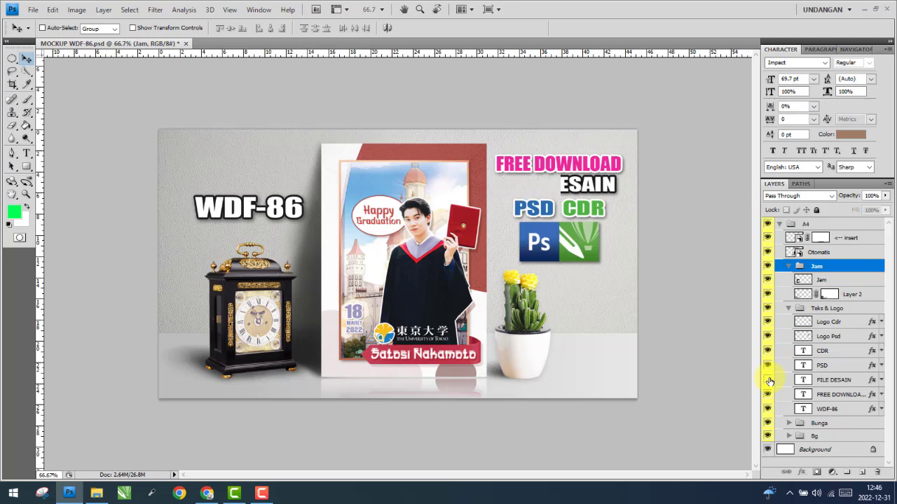
click(768, 380)
click(768, 395)
click(768, 394)
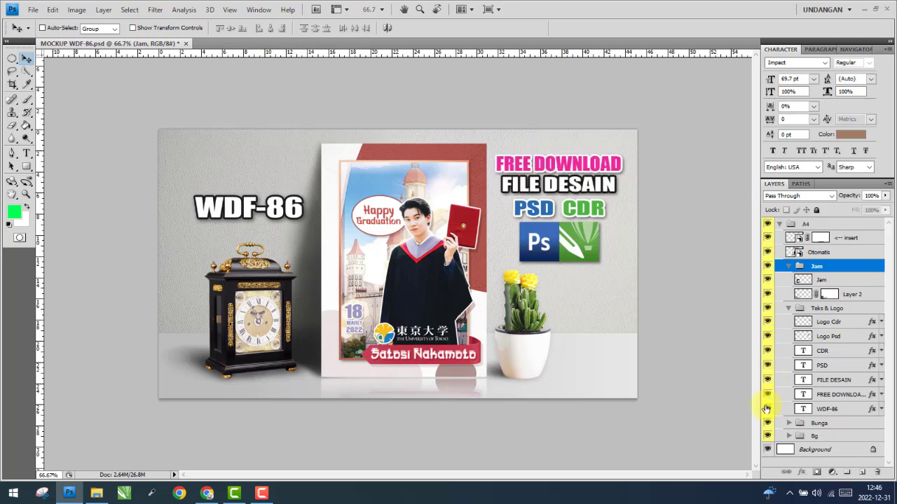
click(768, 408)
click(767, 409)
click(789, 308)
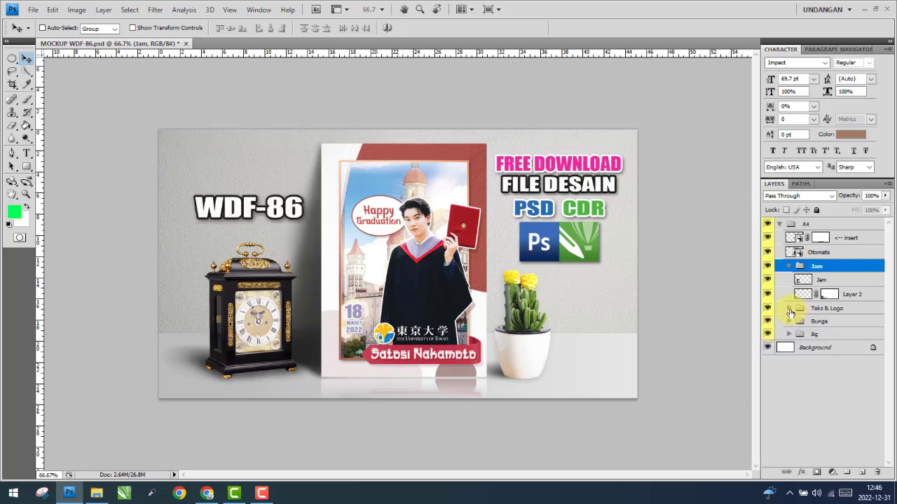
In the Bunga and Bg groups, toggle the cactus, shading, wall texture and floor layers
click(788, 321)
click(768, 335)
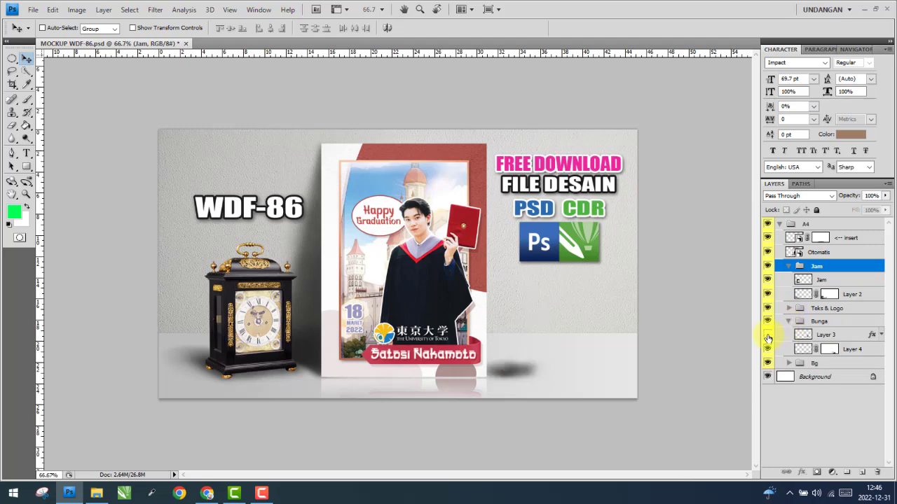
click(768, 337)
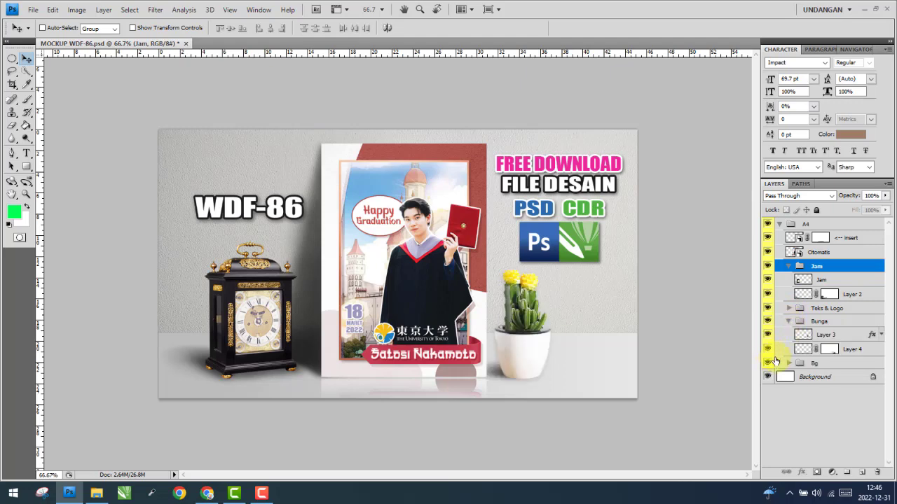
click(787, 363)
click(767, 392)
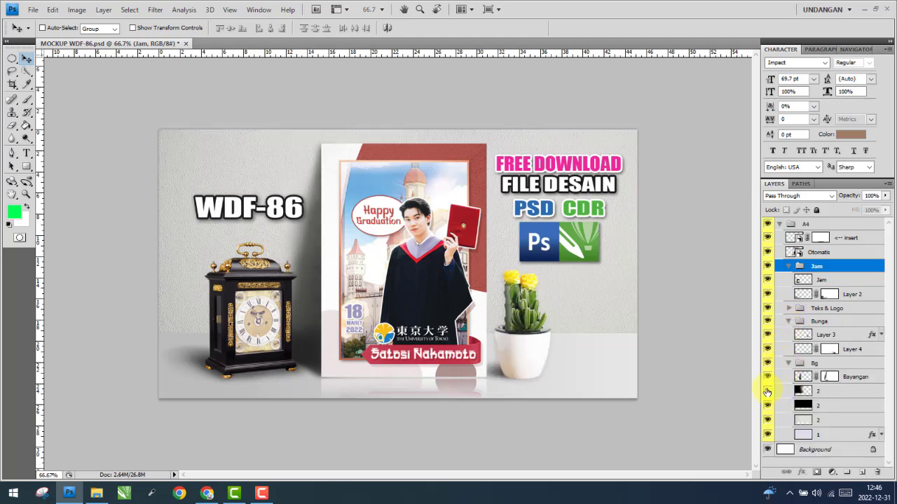
click(768, 393)
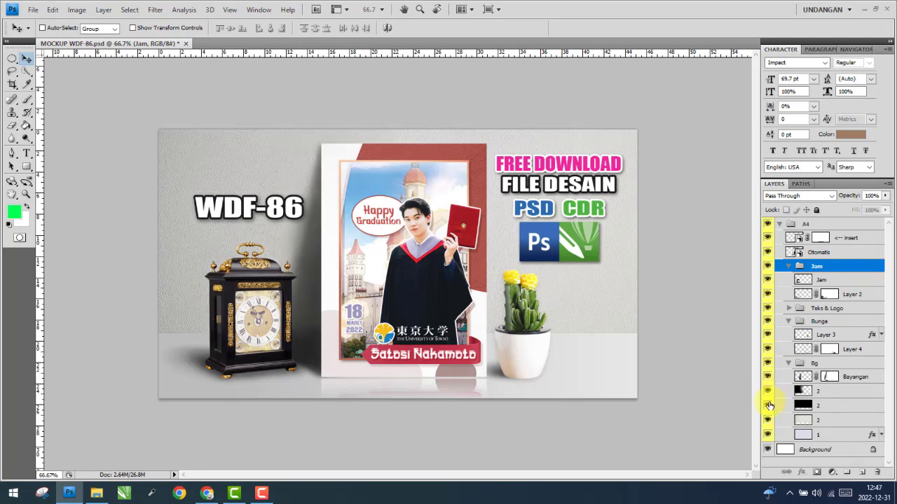
click(768, 421)
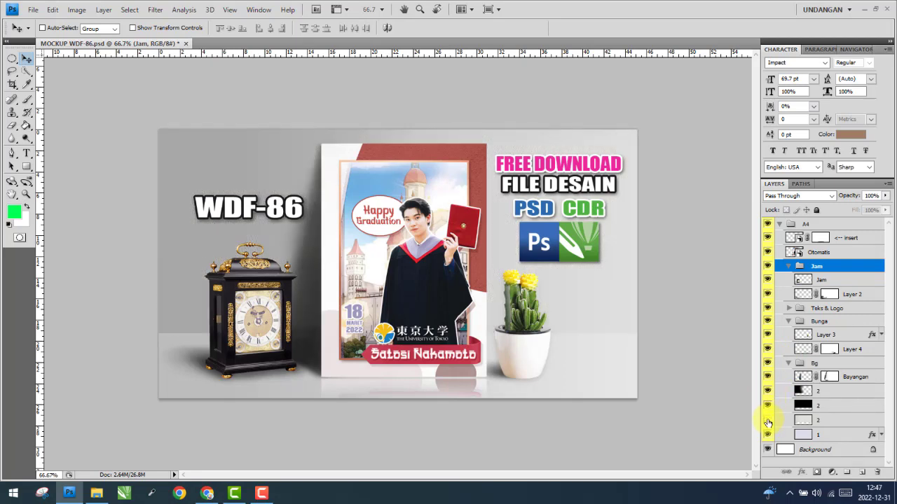
click(768, 422)
click(768, 435)
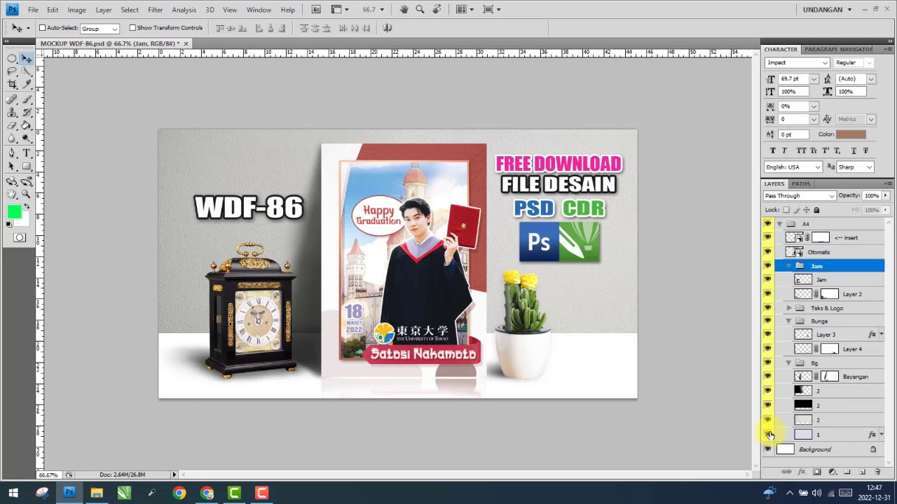
click(769, 435)
Collapse the Bg, Bunga, Jam and A4 groups in the Layers panel
click(789, 364)
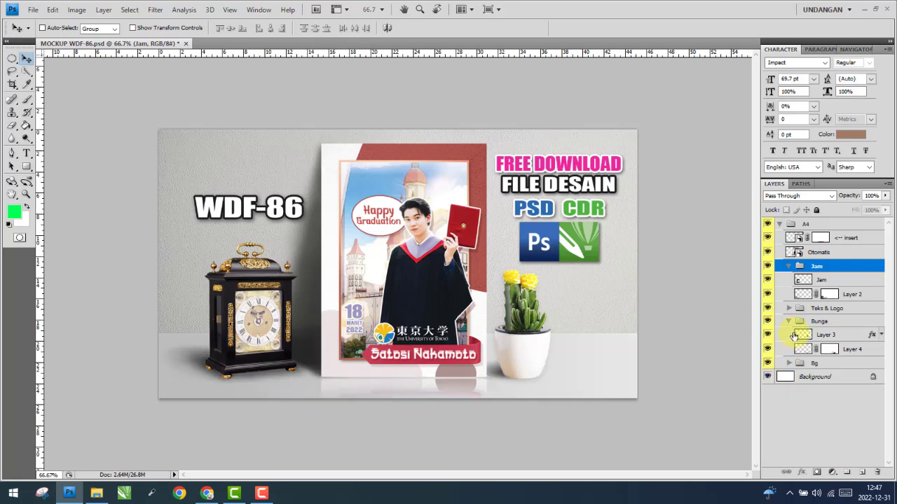
click(789, 320)
click(788, 267)
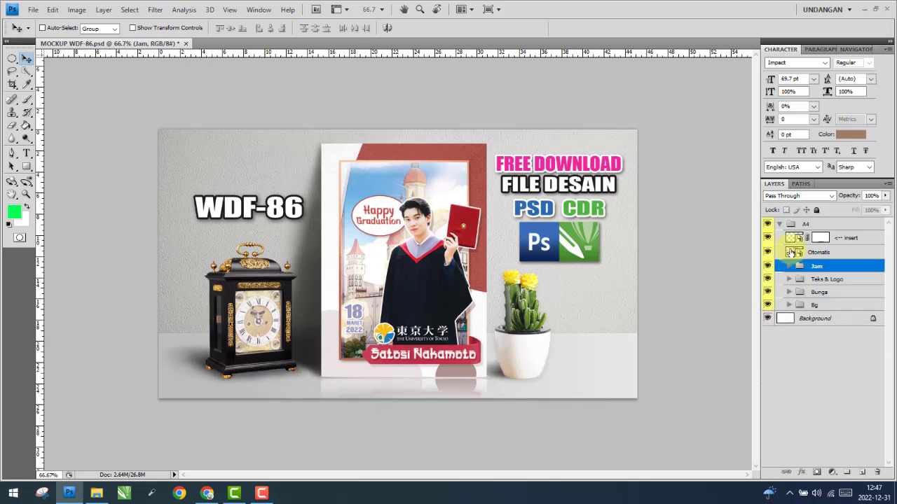
click(781, 224)
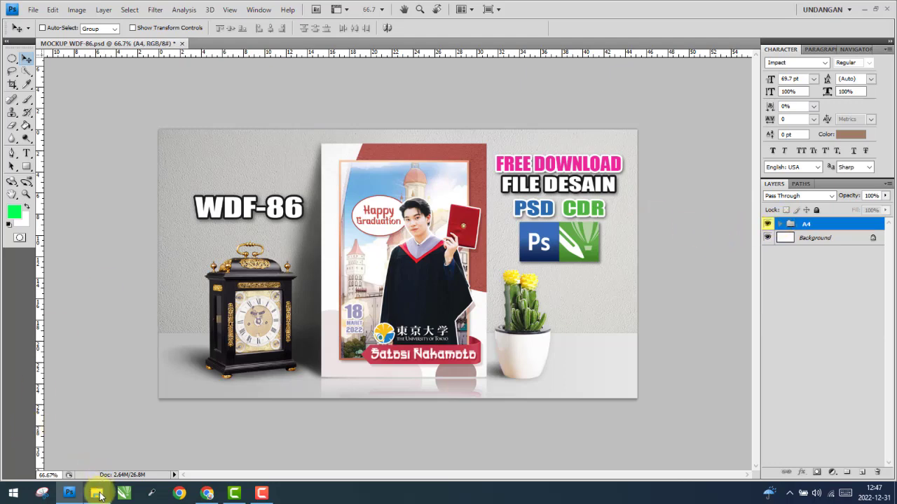
mouse_move(97, 493)
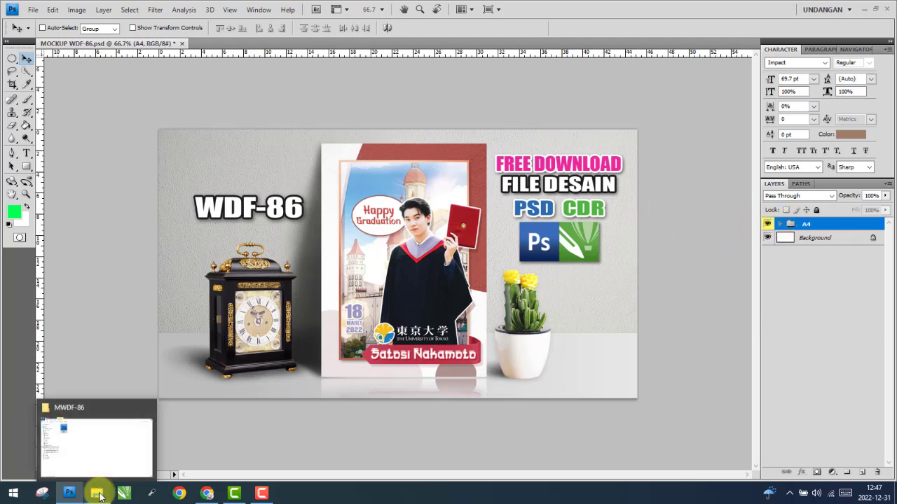
Browse the E:, G: and I: drives to reach the WDF-60P folder in I:\My Drive
click(98, 495)
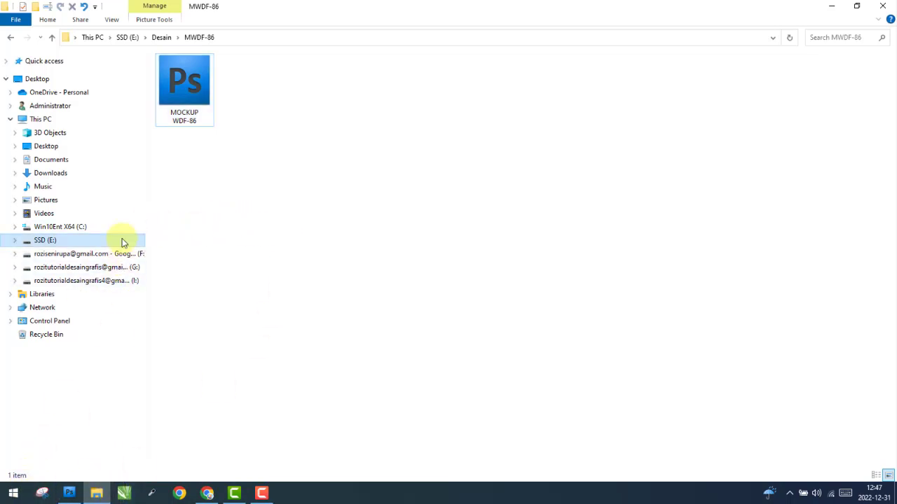
click(122, 242)
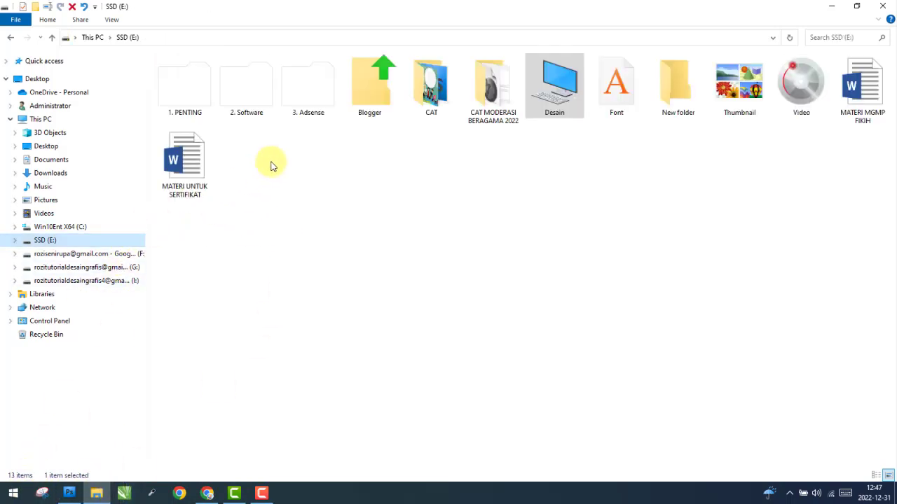
double_click(557, 89)
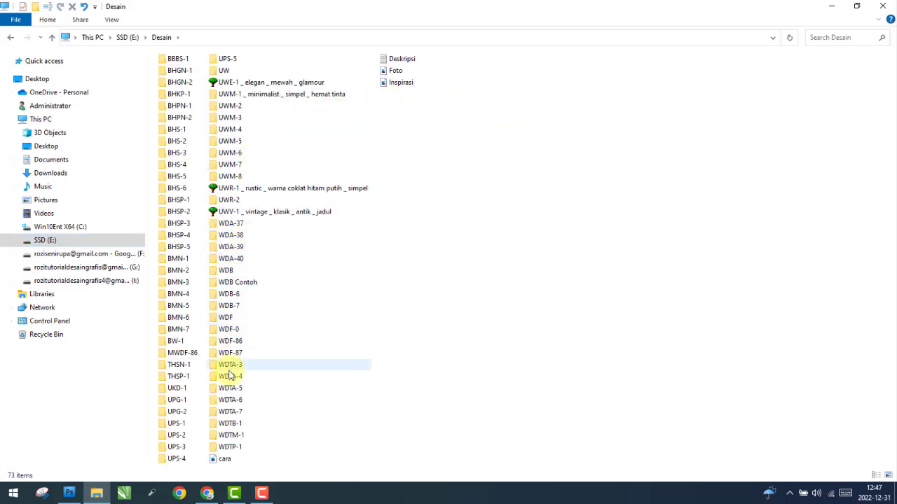
click(90, 267)
double_click(187, 92)
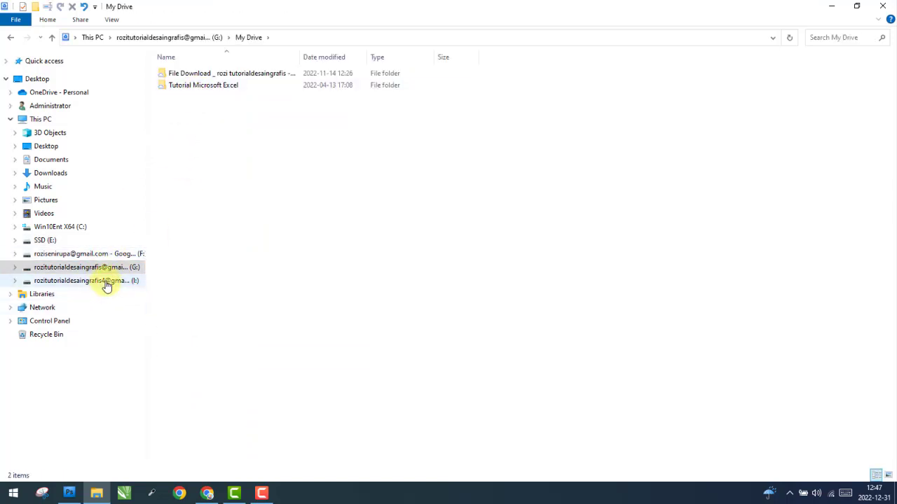
click(106, 281)
click(193, 76)
double_click(192, 79)
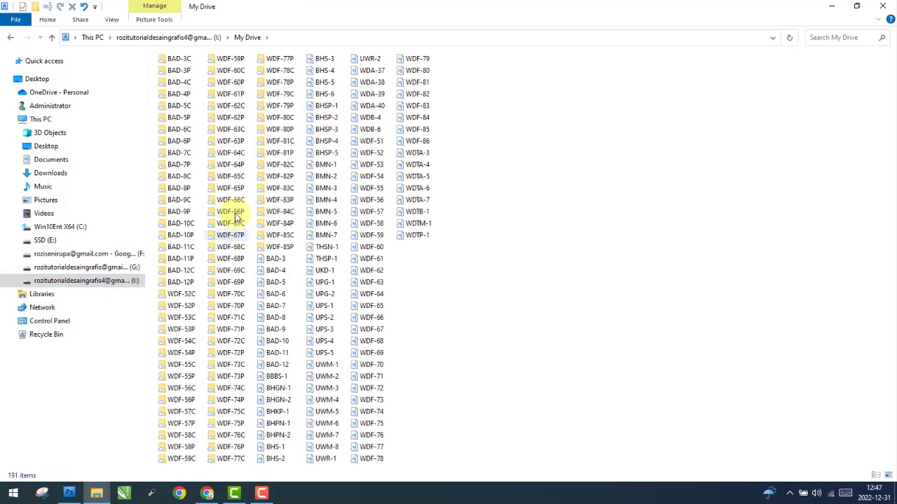
double_click(234, 85)
Preview WDF-60.jpg, copy it, and go back to the SSD (E:) drive
click(314, 78)
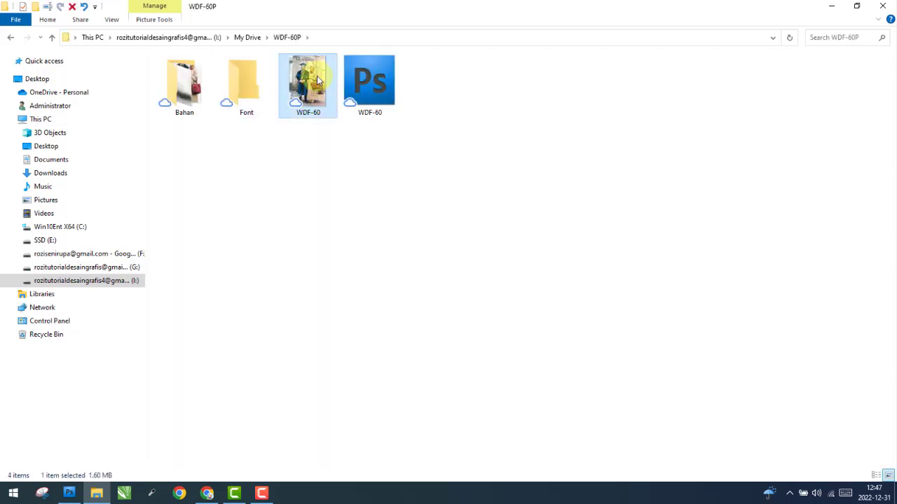
double_click(317, 76)
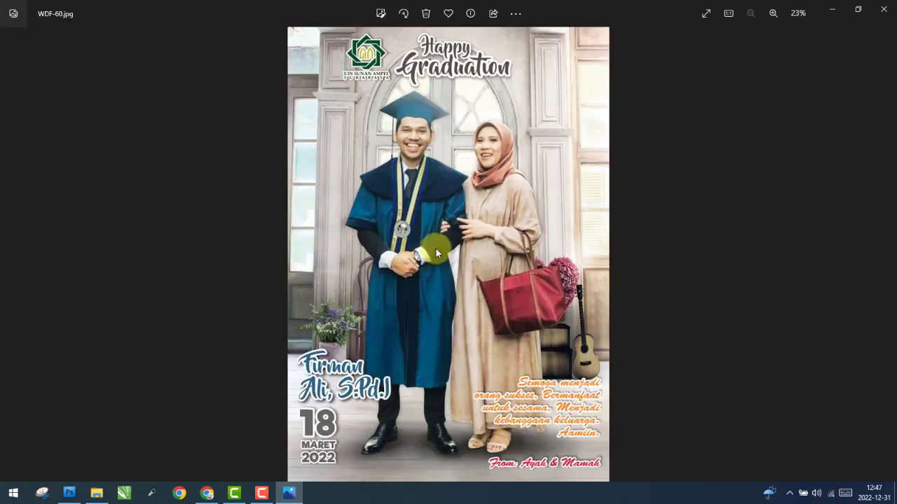
click(887, 8)
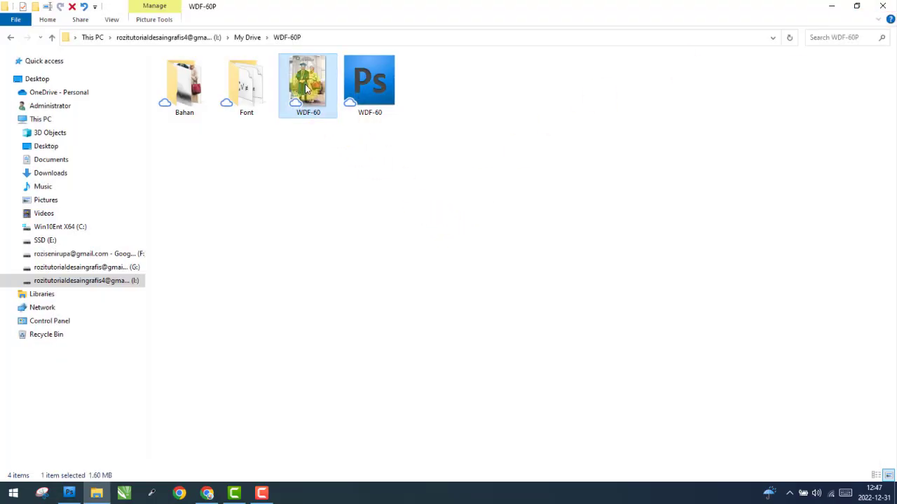
right_click(306, 88)
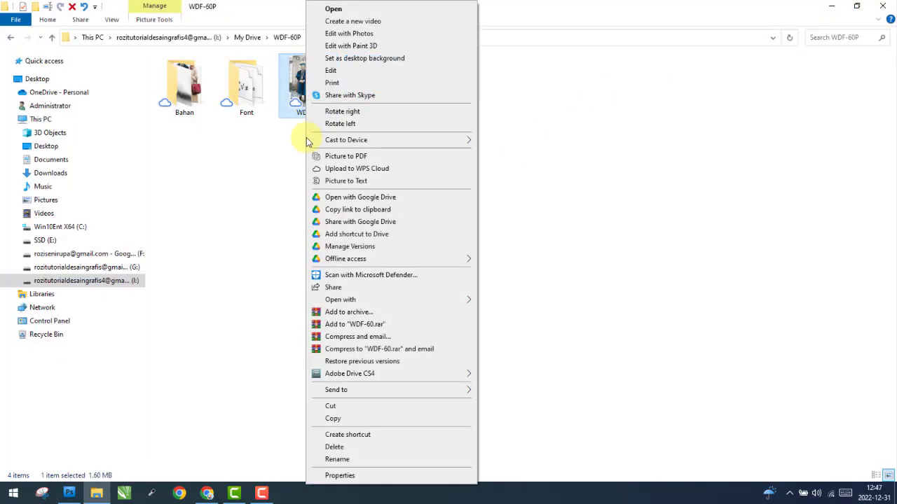
click(333, 419)
click(102, 242)
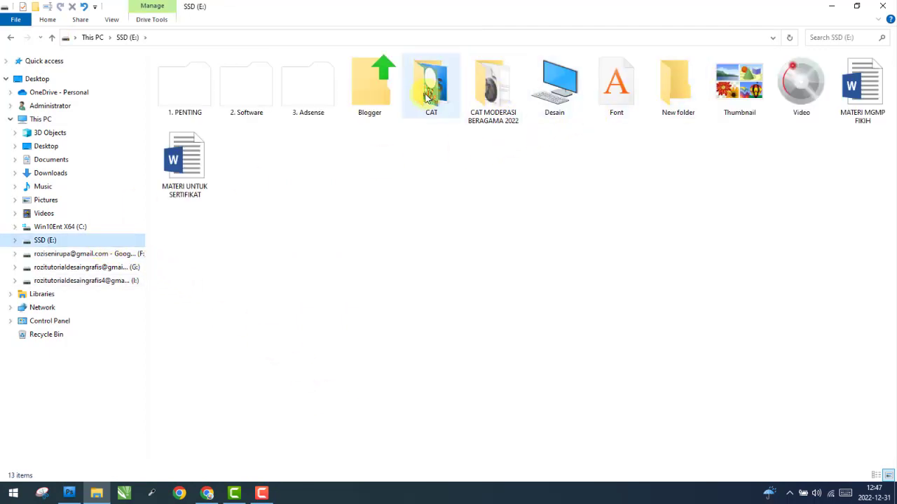
Paste the WDF-60 photo into Desain\MWDF-86, renamed 'Contoh foto untuk dibuat mockup'
double_click(559, 95)
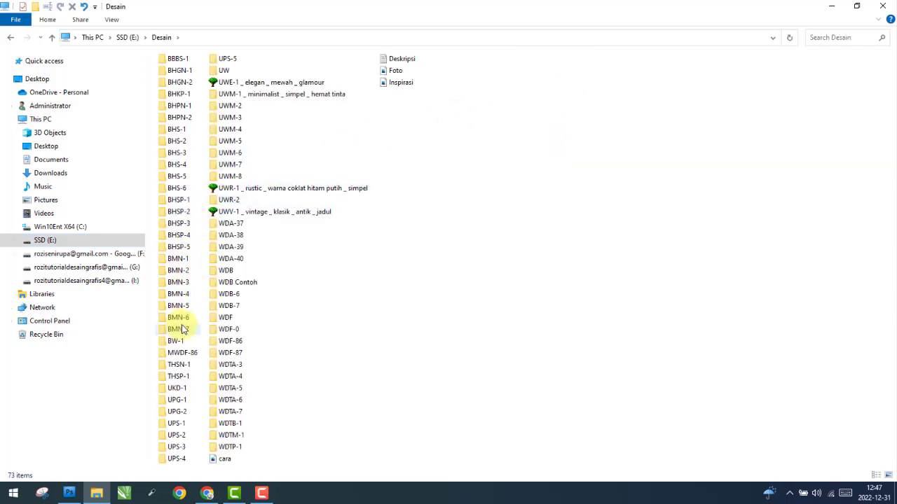
double_click(181, 353)
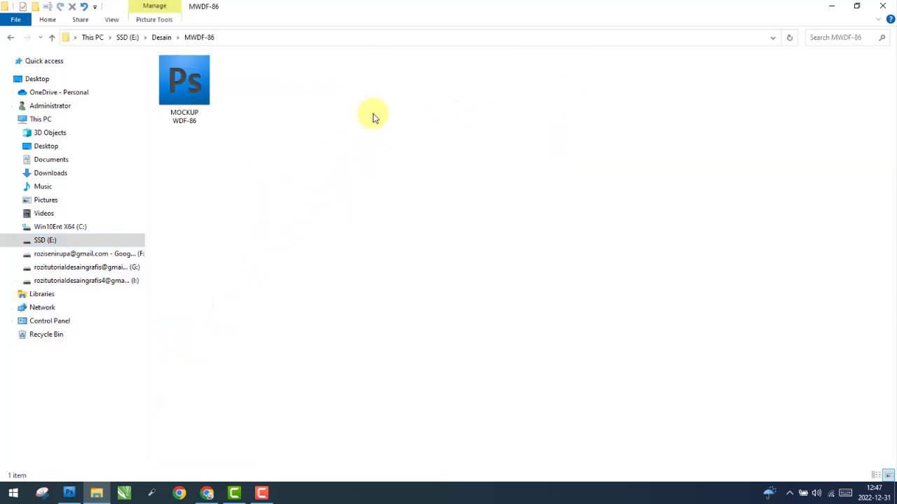
right_click(395, 131)
click(415, 183)
text(Contoh foto untuk dibuat mockup)
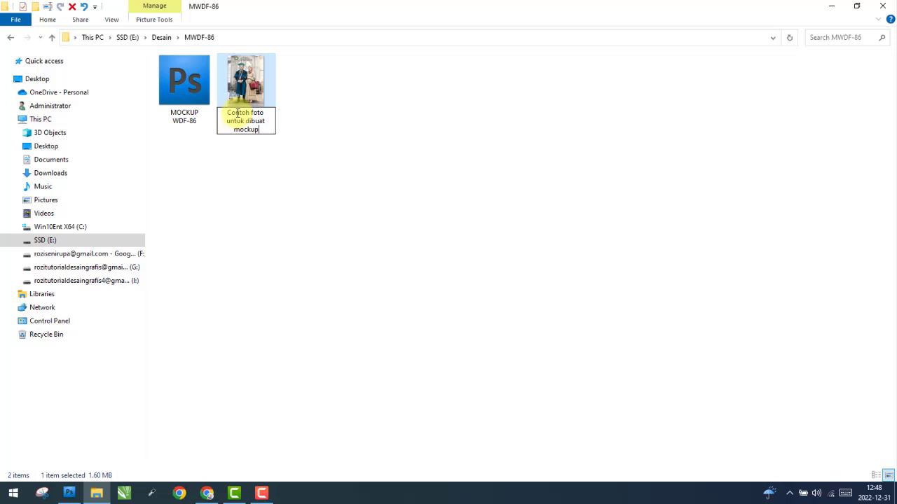
key(Return)
Drag the renamed photo onto Photoshop to open it
click(277, 287)
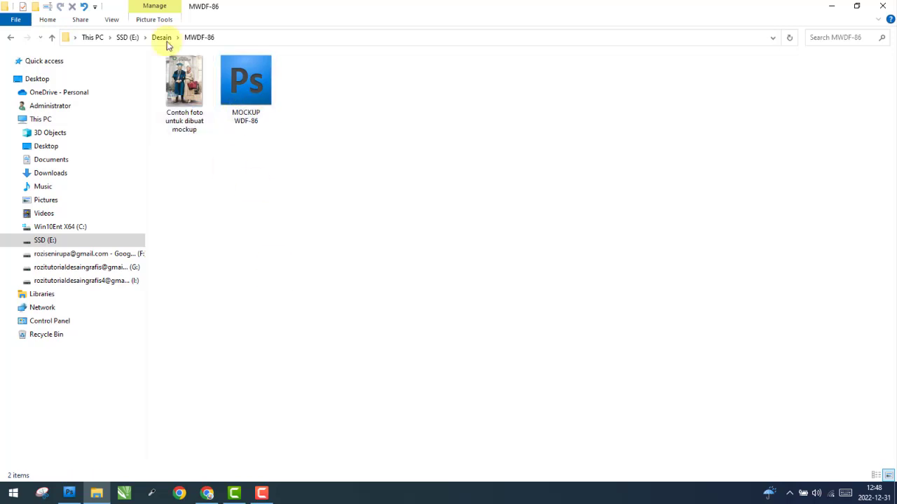
click(188, 88)
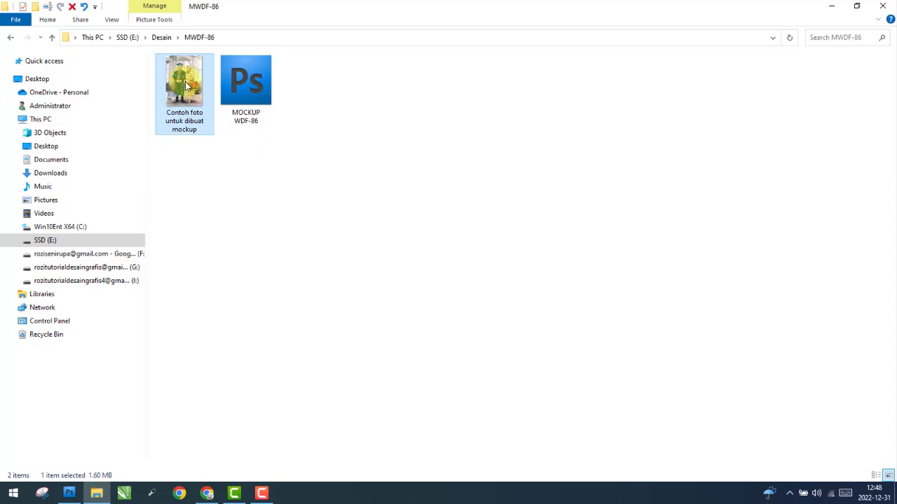
drag(188, 85, 359, 65)
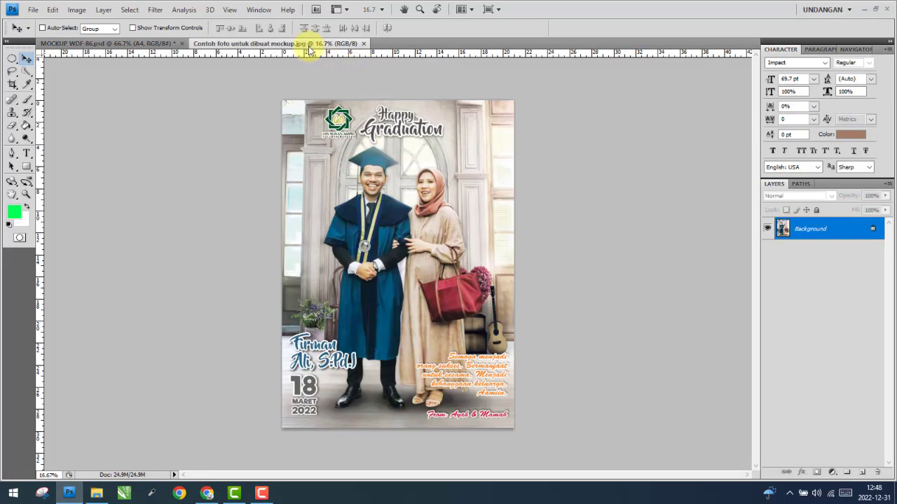
click(76, 10)
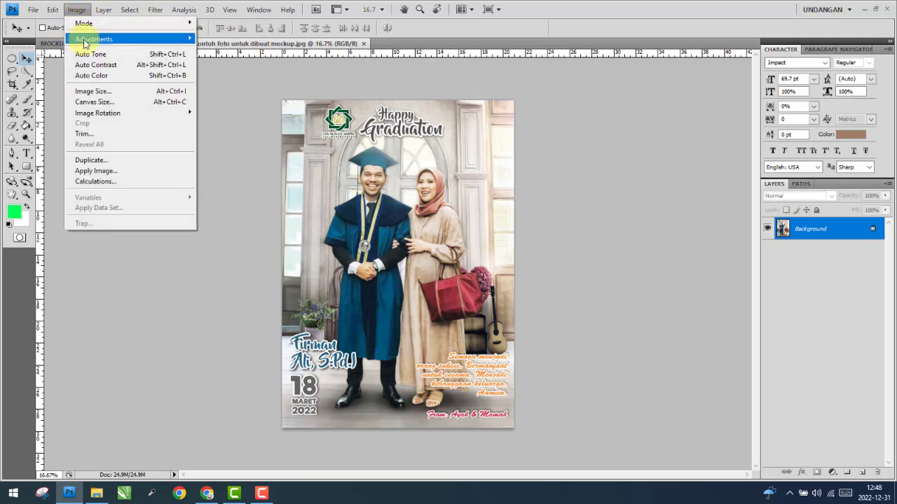
click(94, 91)
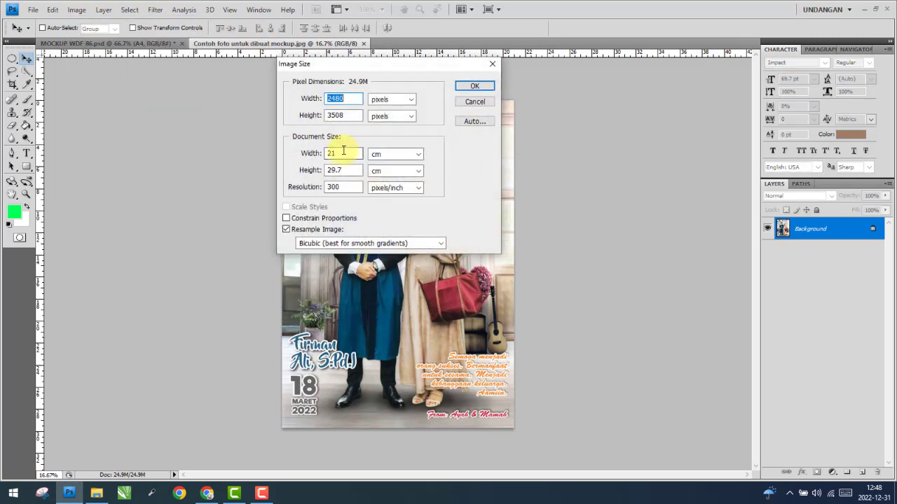
key(Tab)
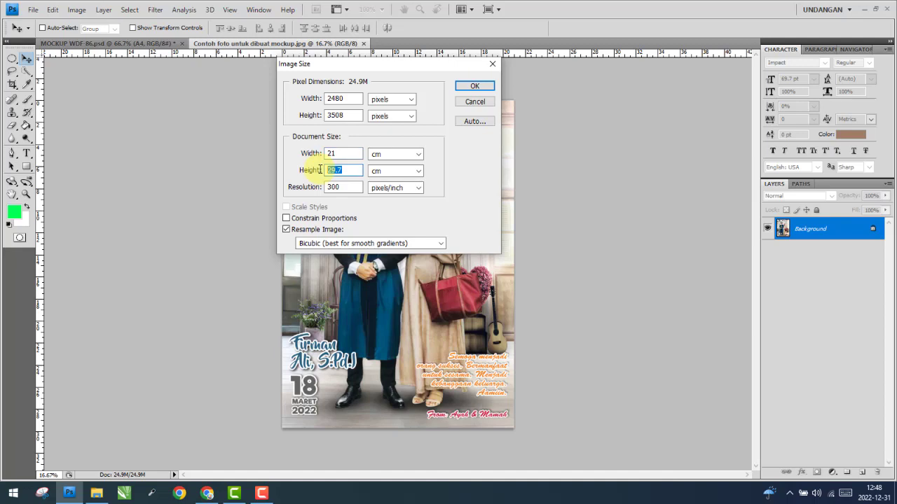
click(482, 85)
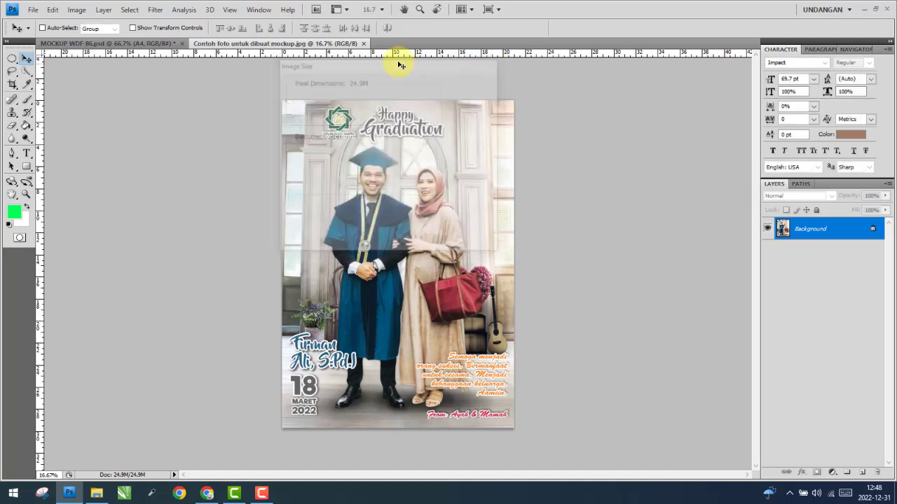
Compare the photo with MOCKUP WDF-86, then expand its A4 group and select '<-- insert'
click(162, 45)
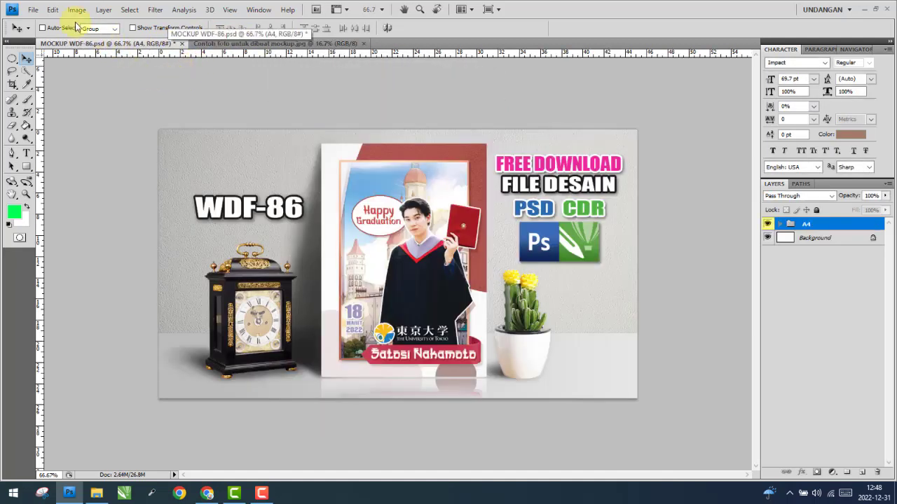
click(231, 43)
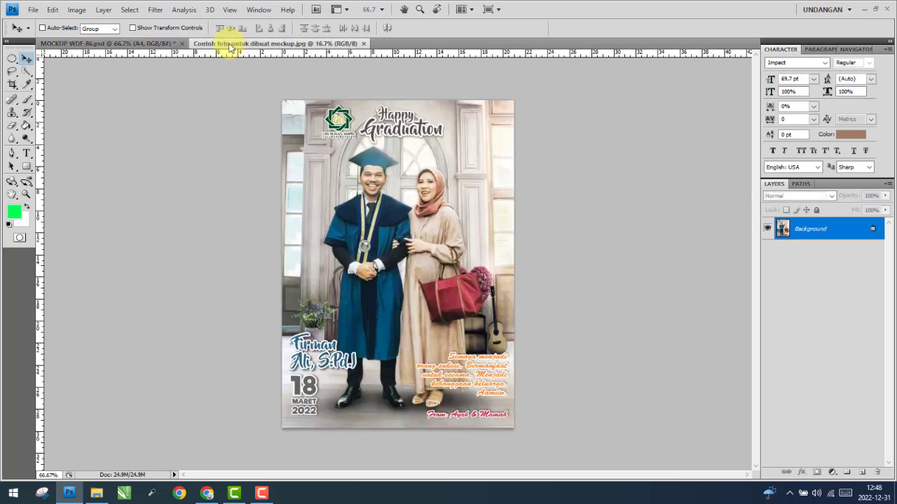
click(156, 44)
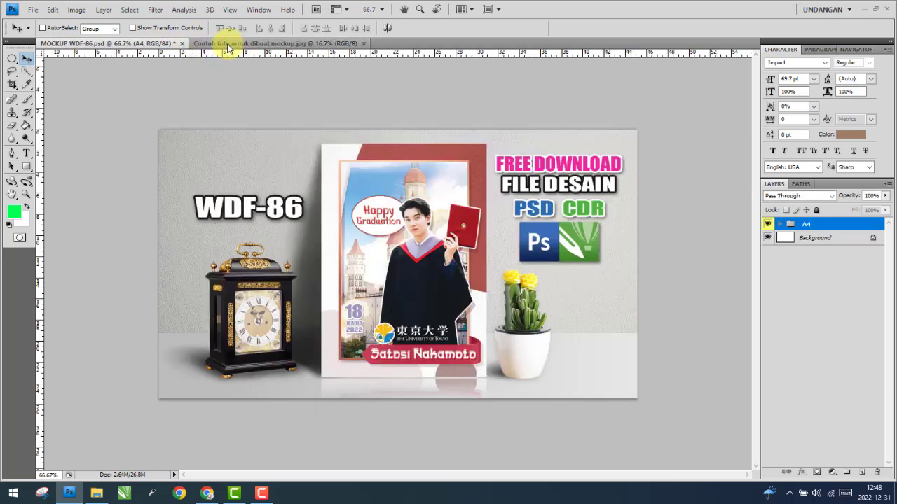
click(224, 43)
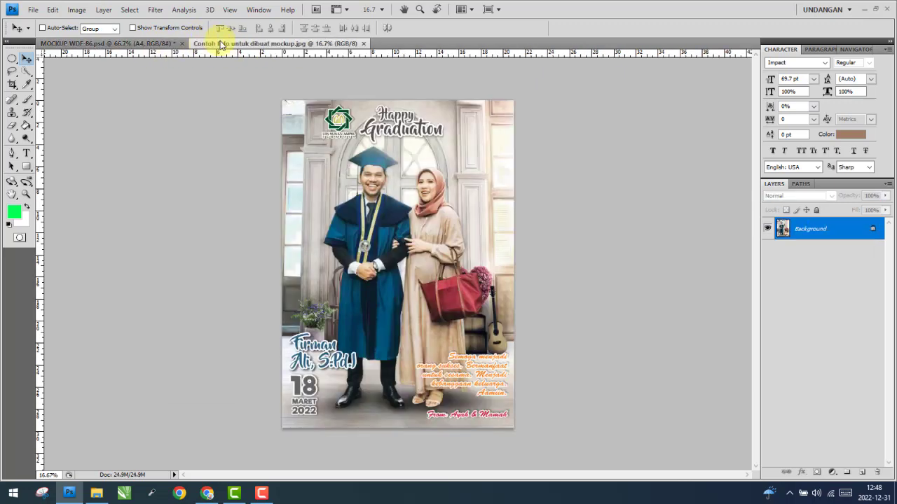
click(149, 43)
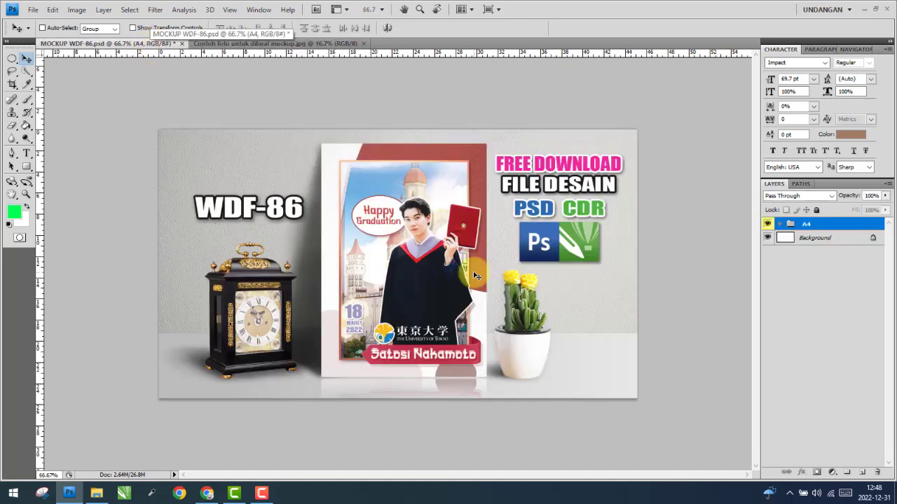
click(781, 224)
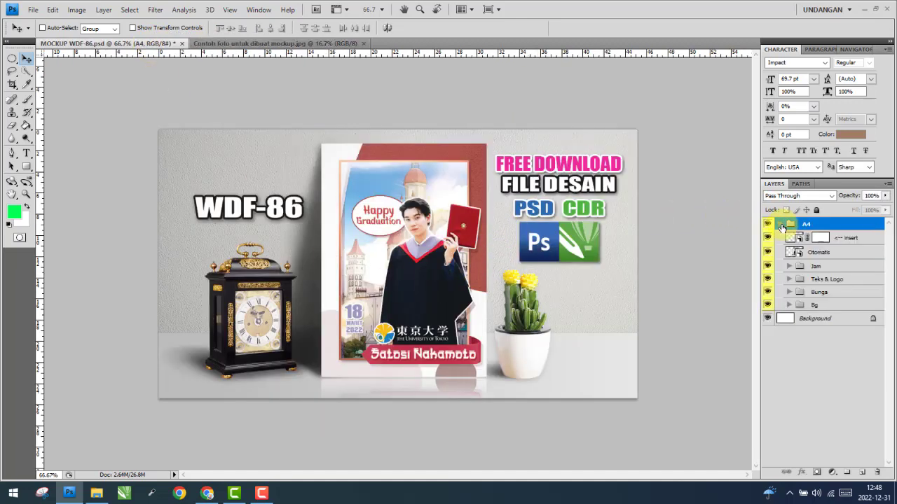
click(852, 239)
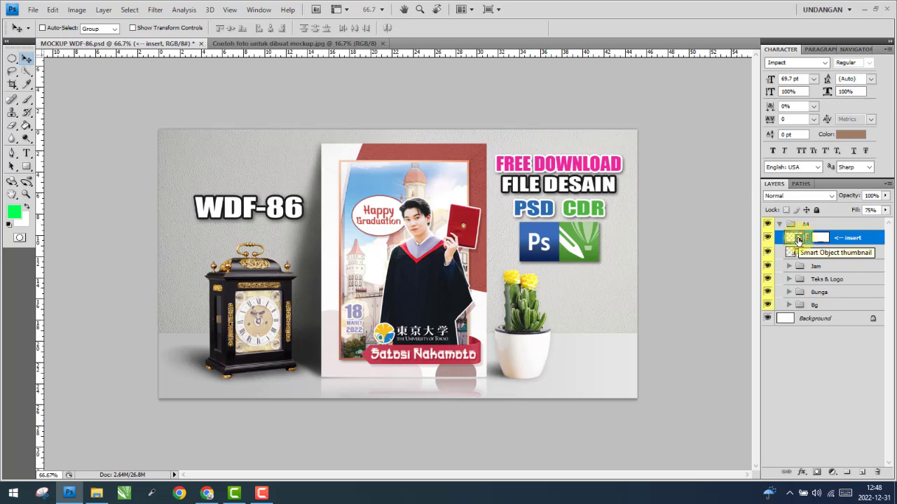
Open the insert smart object as Shape 43.psb and drag the graduation photo in as Layer 2
double_click(798, 240)
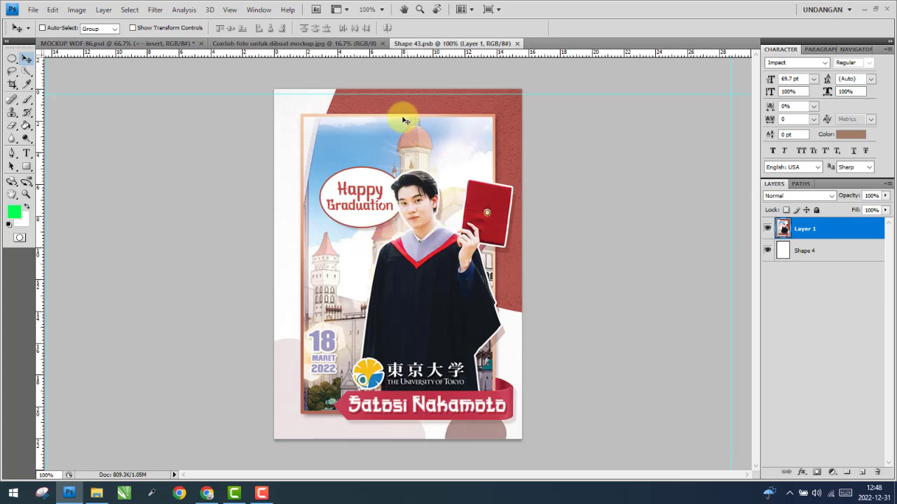
click(262, 45)
mouse_move(263, 48)
mouse_down()
mouse_move(190, 220)
mouse_move(621, 104)
mouse_up()
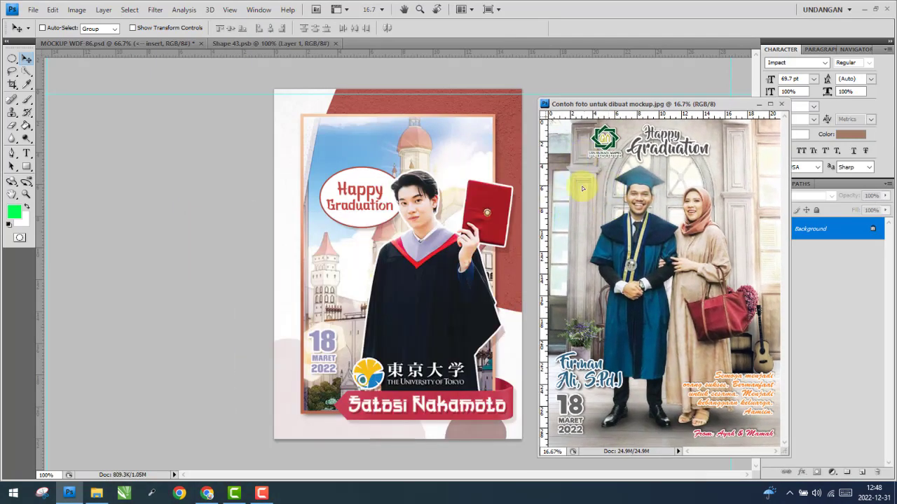
drag(602, 193, 417, 189)
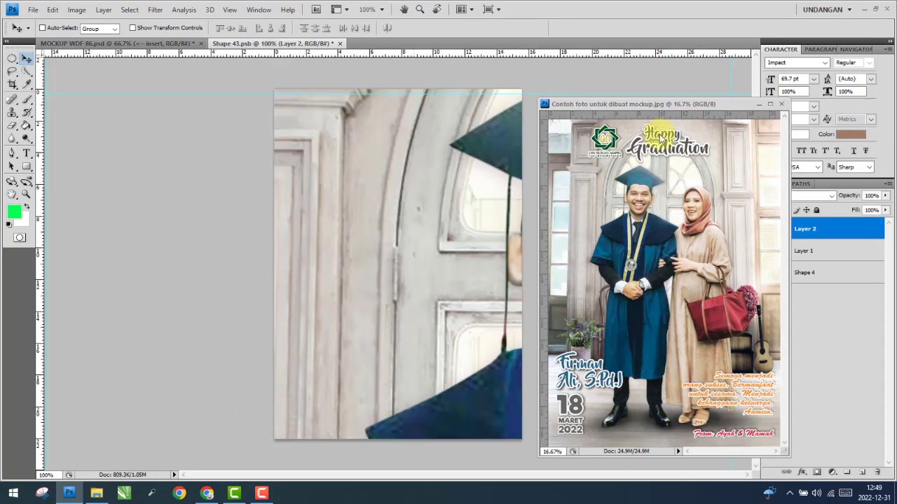
Scale the pasted graduation photo down to roughly fit the poster frame
click(783, 104)
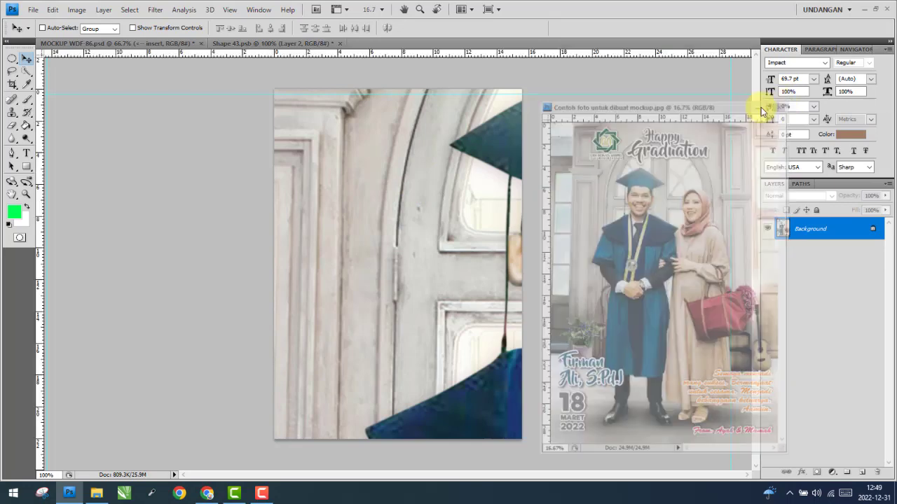
click(138, 29)
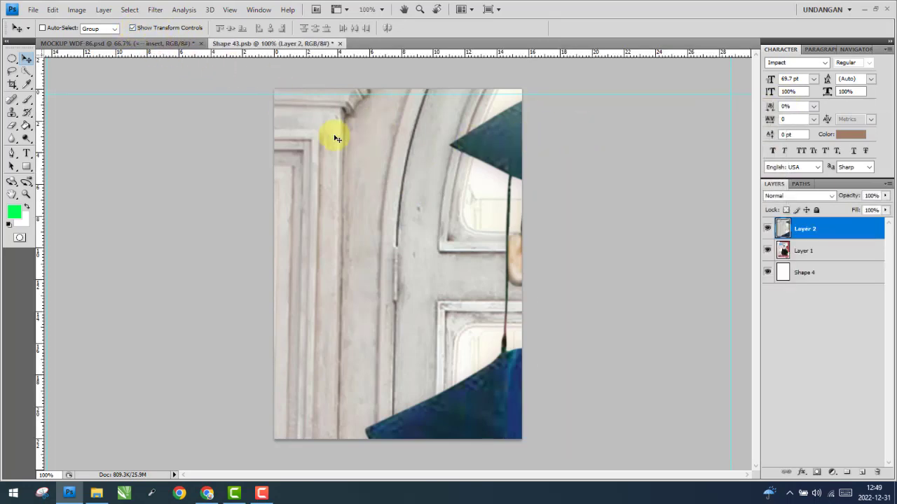
right_click(384, 176)
click(411, 183)
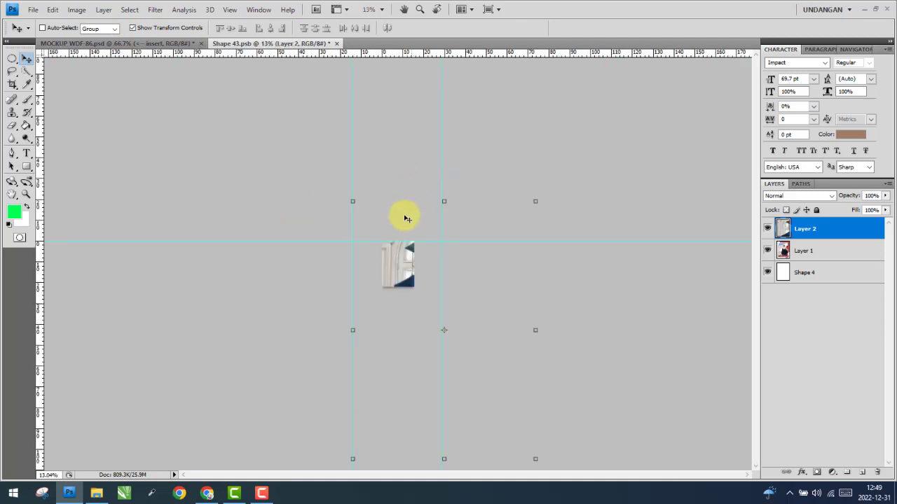
drag(349, 201, 386, 248)
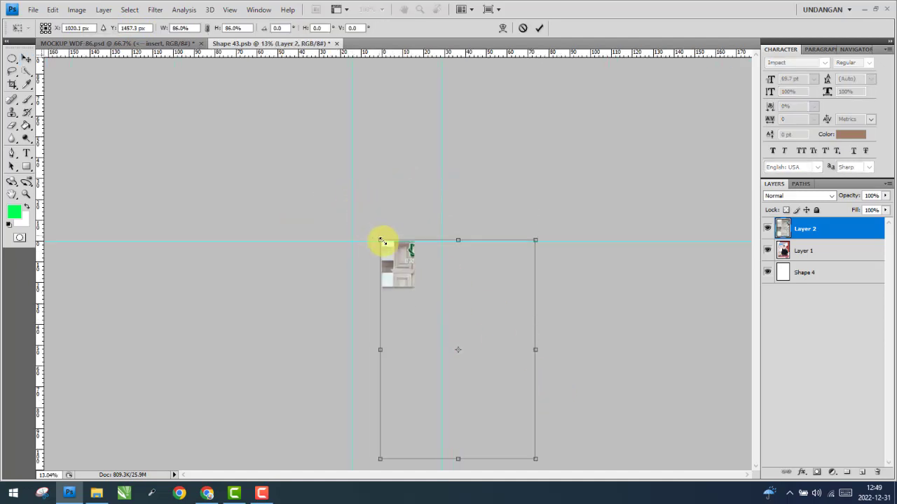
drag(534, 459, 432, 301)
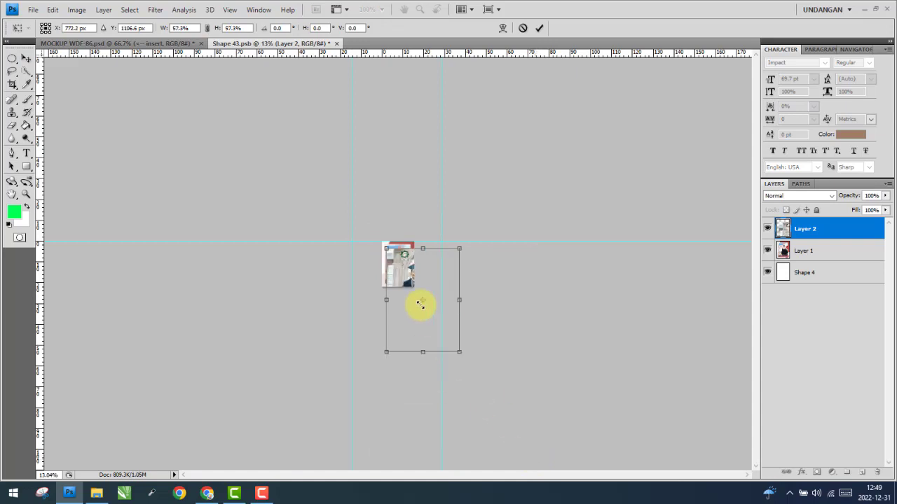
key(Return)
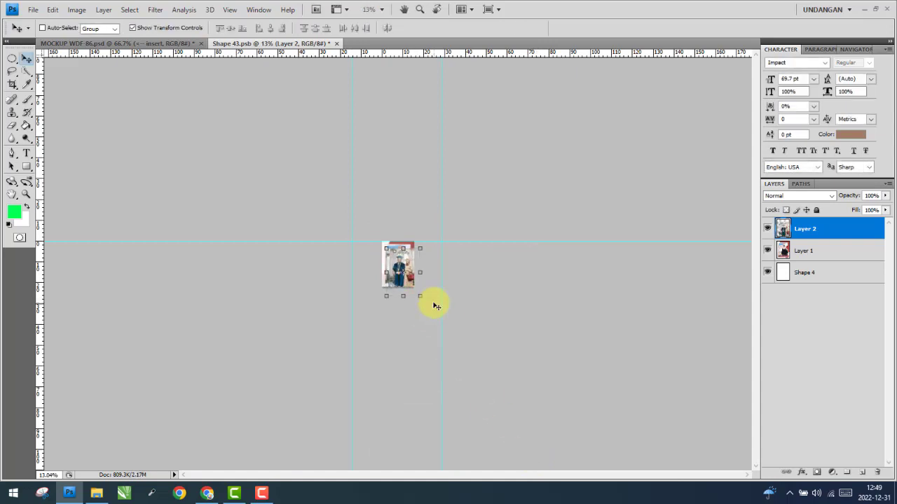
Align the photo's top and left edges with Shape 4
scroll(429, 294, up, 3)
scroll(426, 290, up, 3)
scroll(425, 290, up, 2)
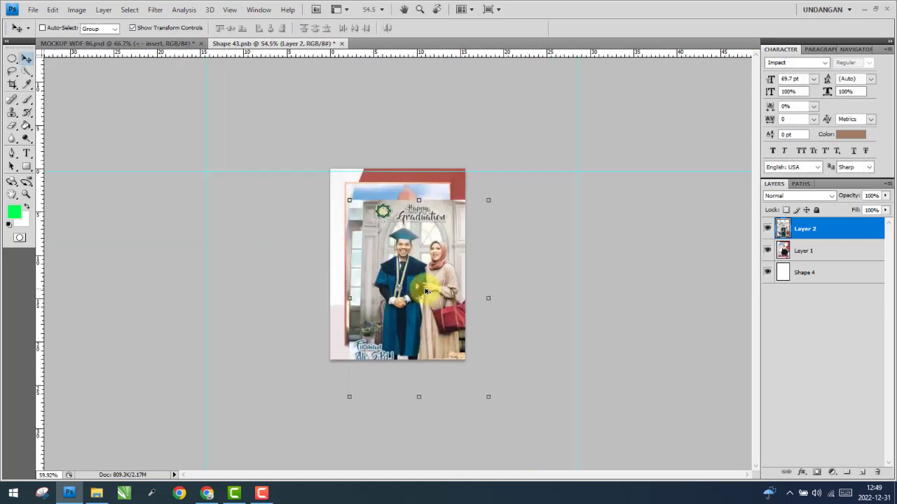
scroll(425, 290, up, 2)
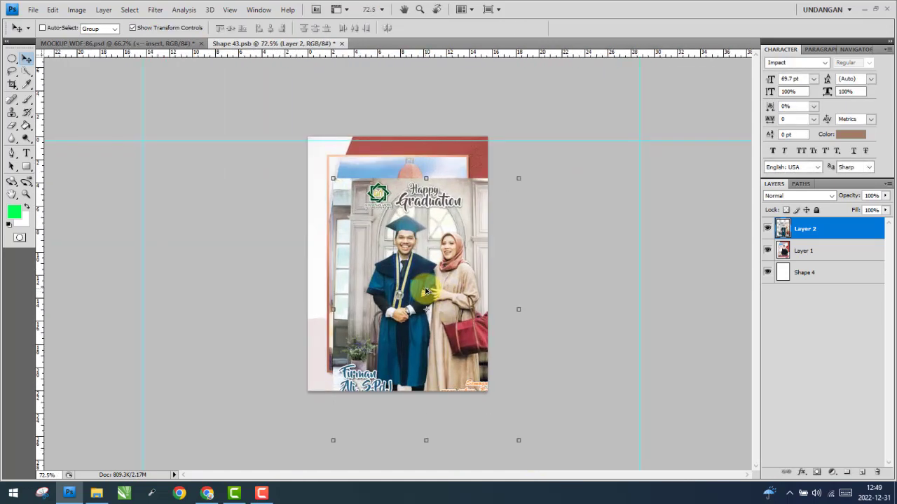
ctrl+click(830, 280)
click(220, 29)
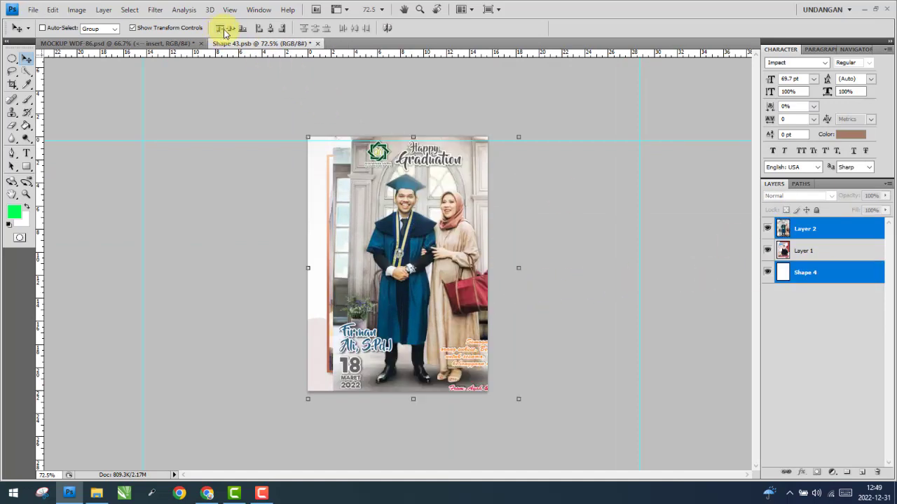
click(259, 29)
click(846, 227)
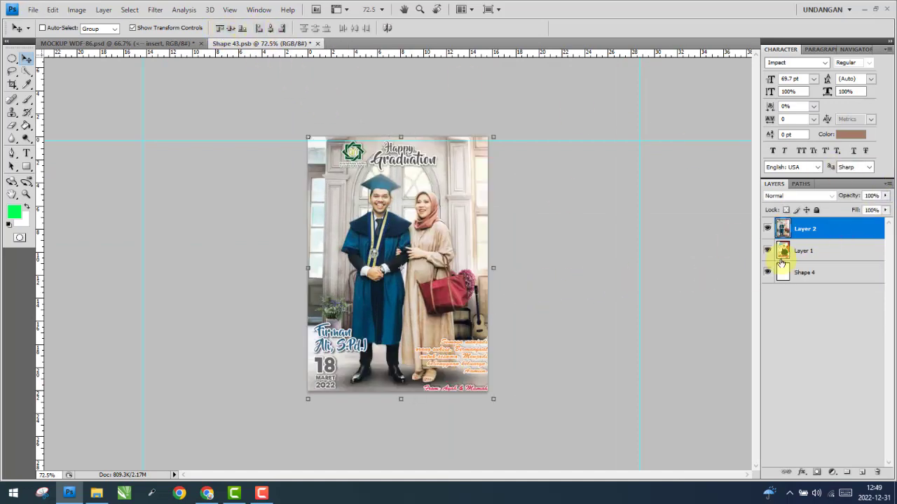
Fine-tune the photo to about 97% to fit the frame and delete Layer 1
key(super)
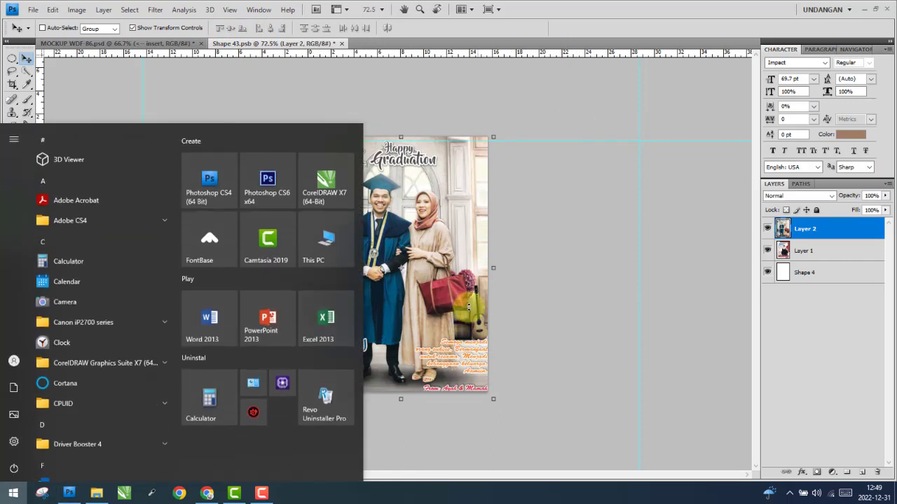
key(super)
scroll(491, 330, up, 2)
drag(517, 270, 507, 273)
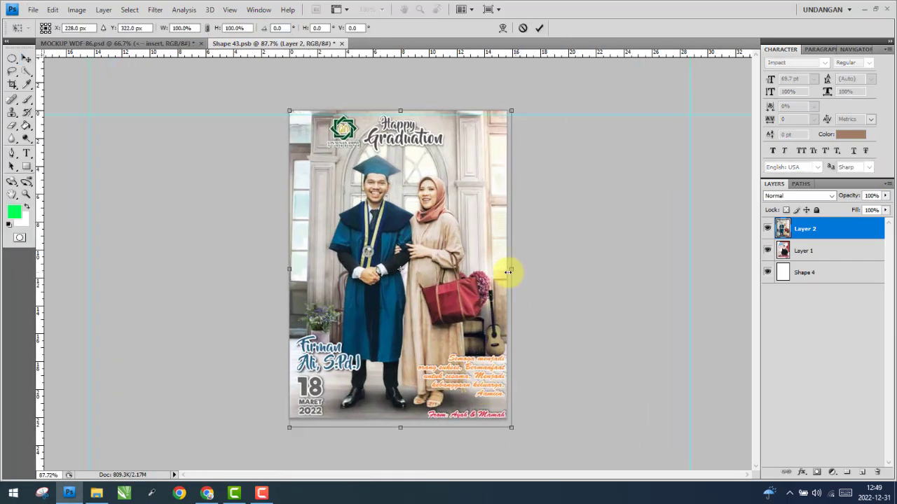
drag(398, 427, 398, 419)
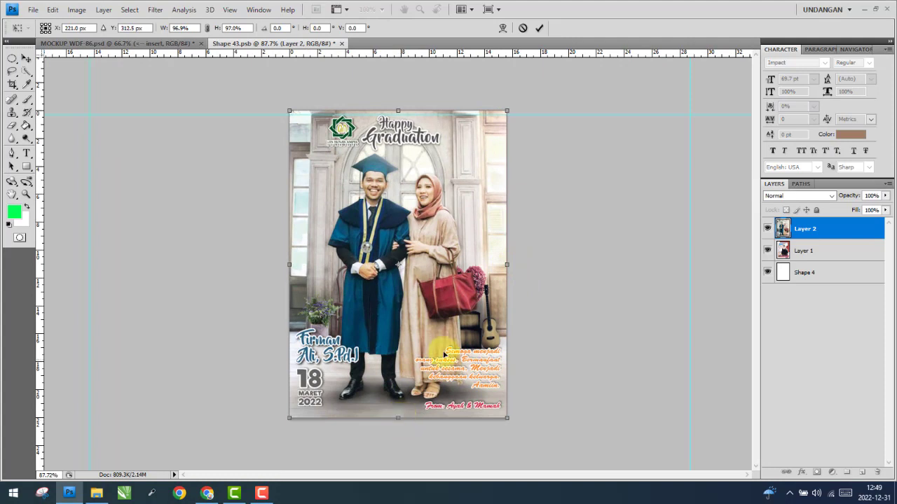
key(Return)
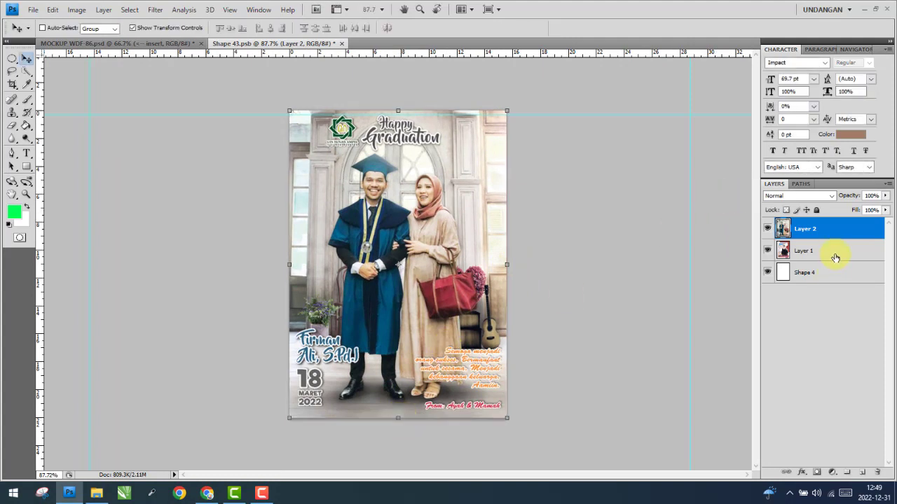
click(835, 254)
click(877, 474)
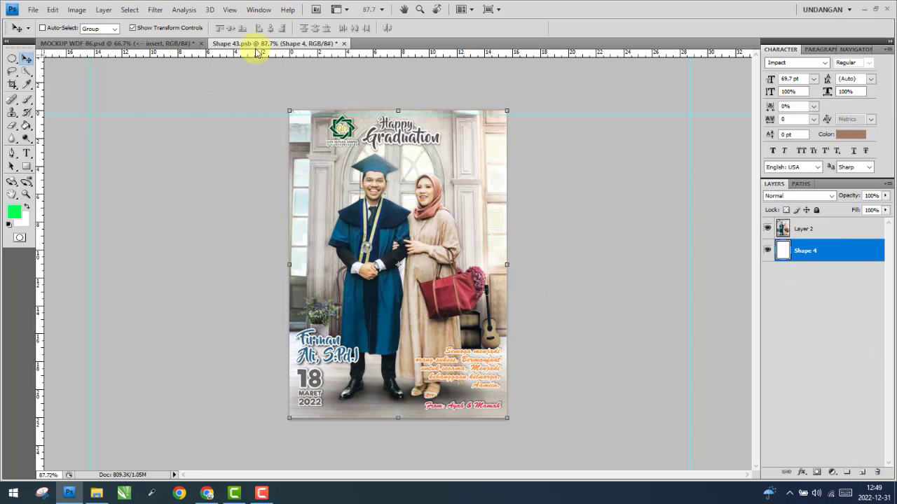
Save and close Shape 43.psb so the mockup updates, then select the Otomatis layer
drag(259, 49, 572, 81)
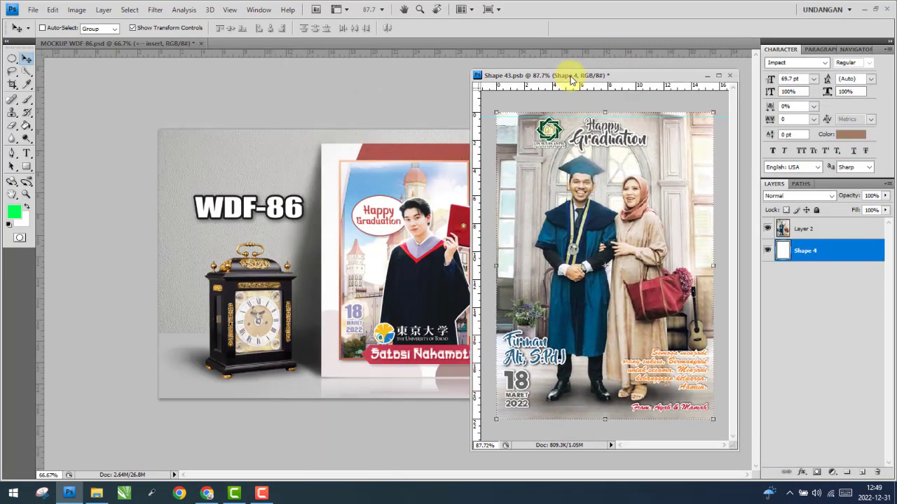
mouse_move(572, 83)
mouse_down()
mouse_move(133, 86)
mouse_move(159, 65)
mouse_up()
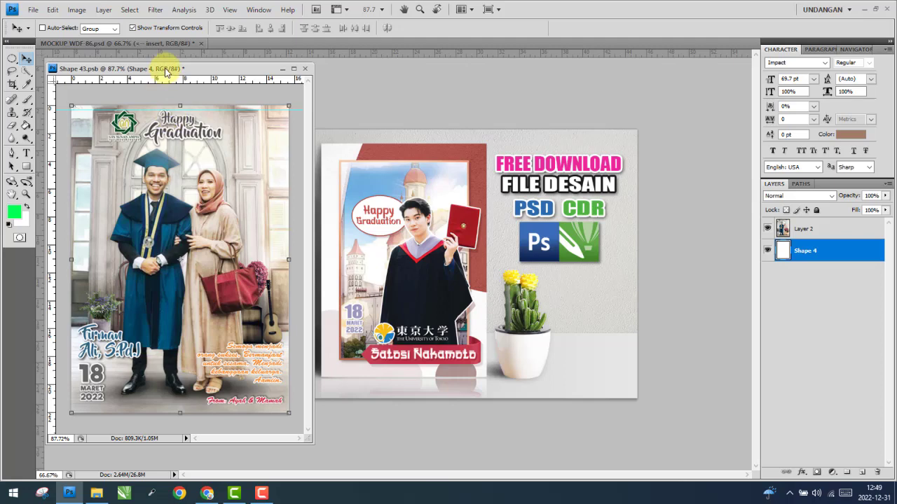
drag(166, 71, 166, 92)
click(33, 10)
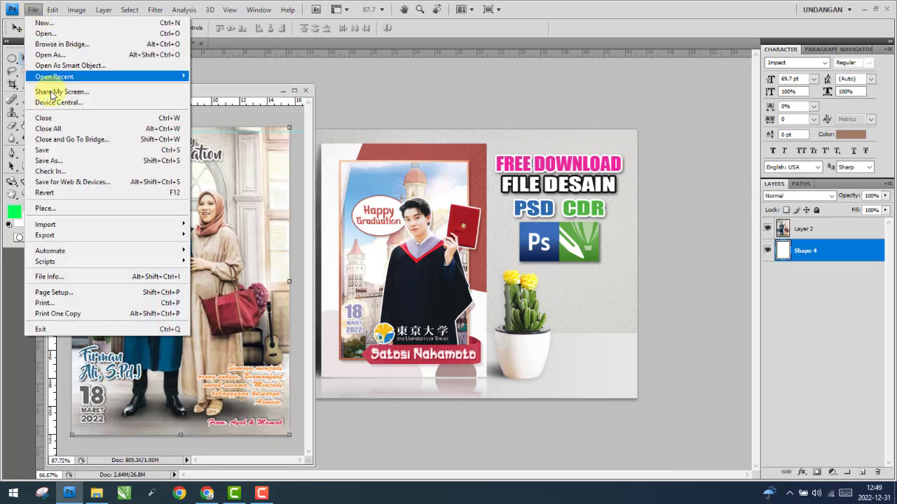
click(63, 151)
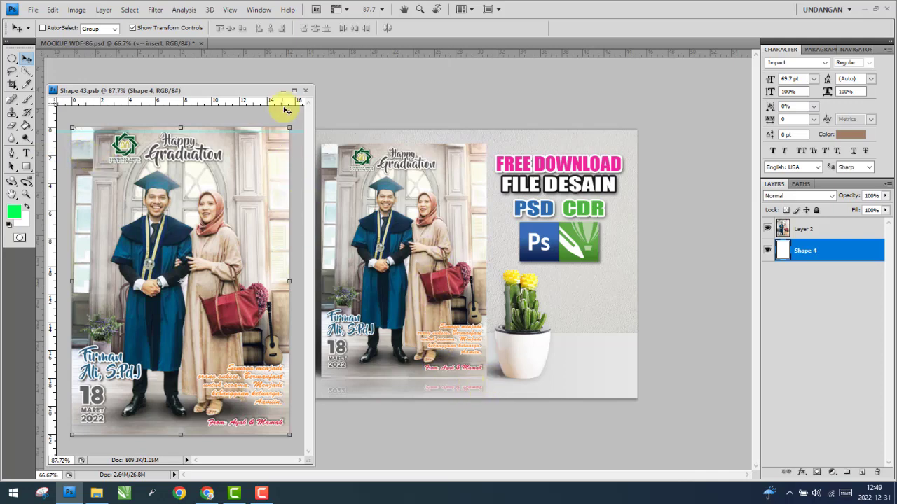
click(305, 91)
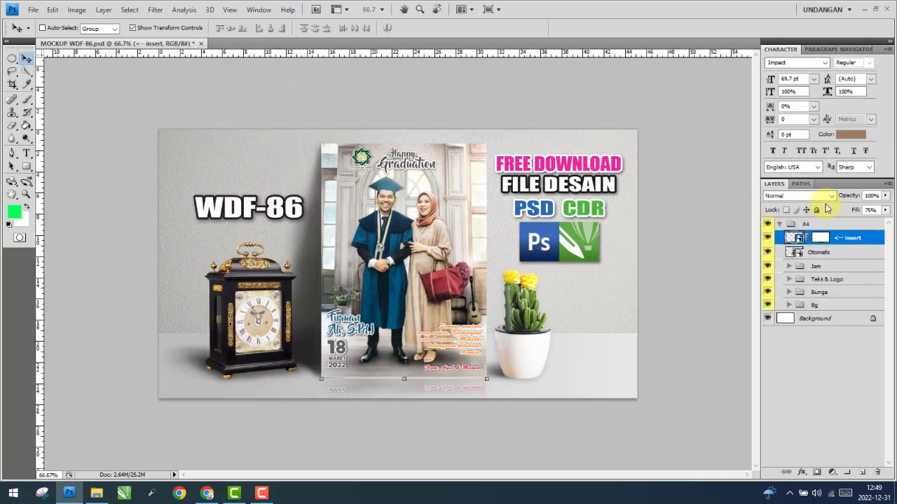
double_click(819, 253)
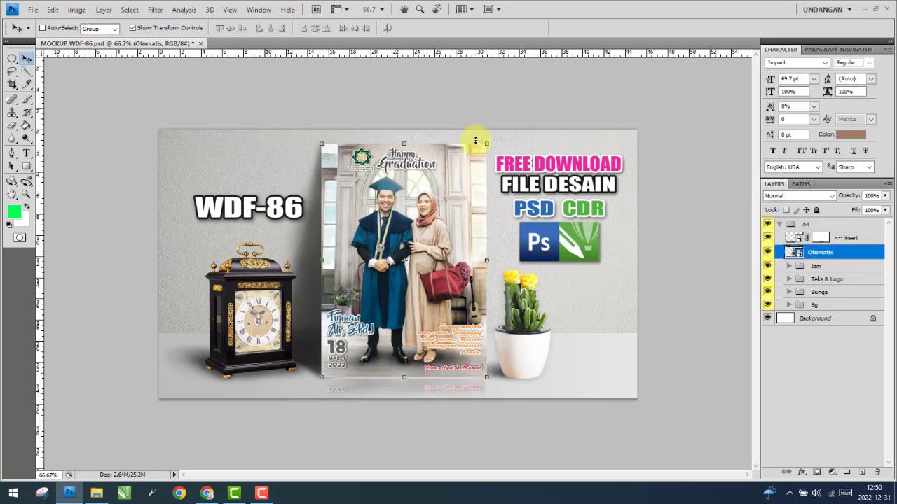
Open the My Drive folder on the I: drive through This PC
click(98, 492)
click(14, 493)
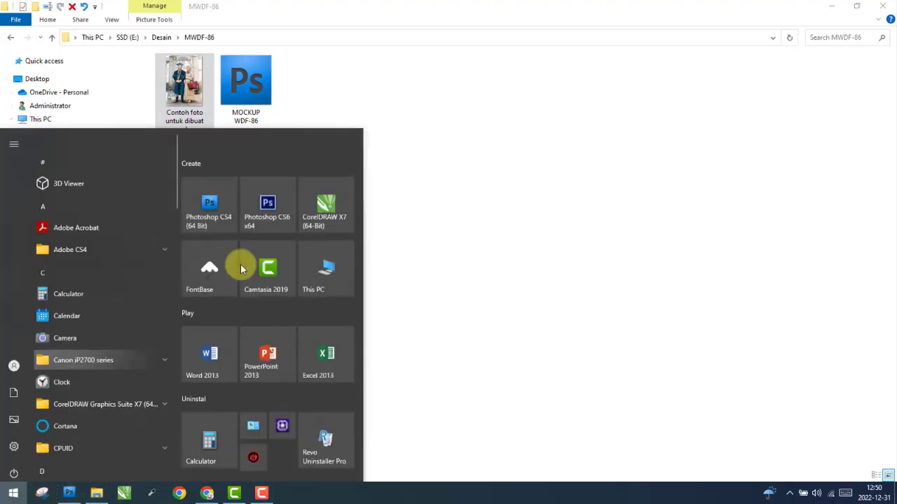
click(334, 247)
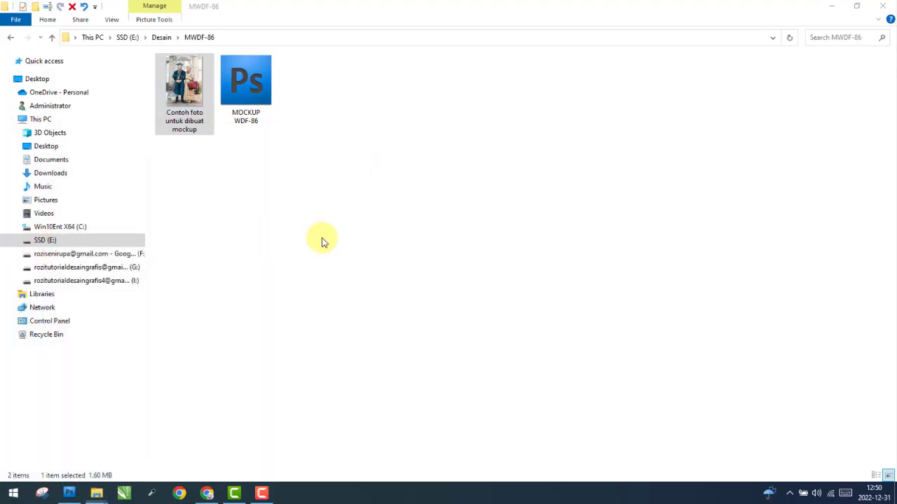
click(83, 281)
double_click(183, 91)
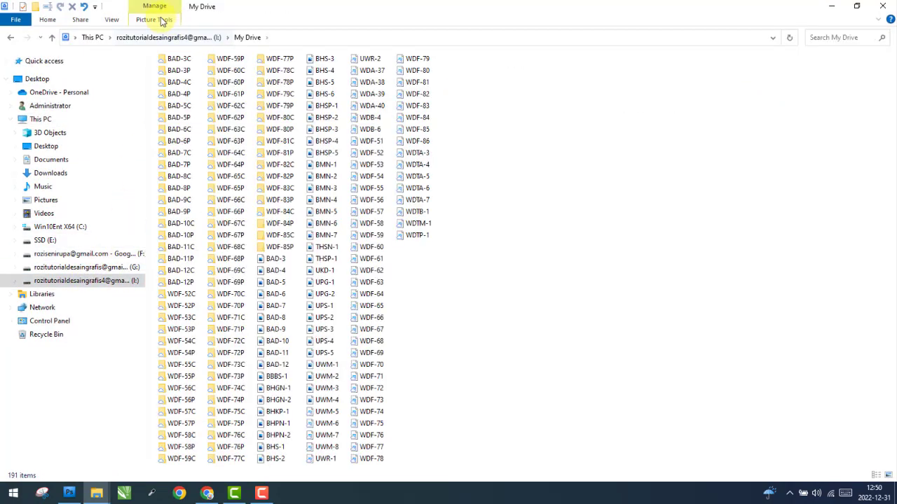
Show My Drive as large icons and drag WDF-79 into Photoshop
click(111, 19)
click(175, 34)
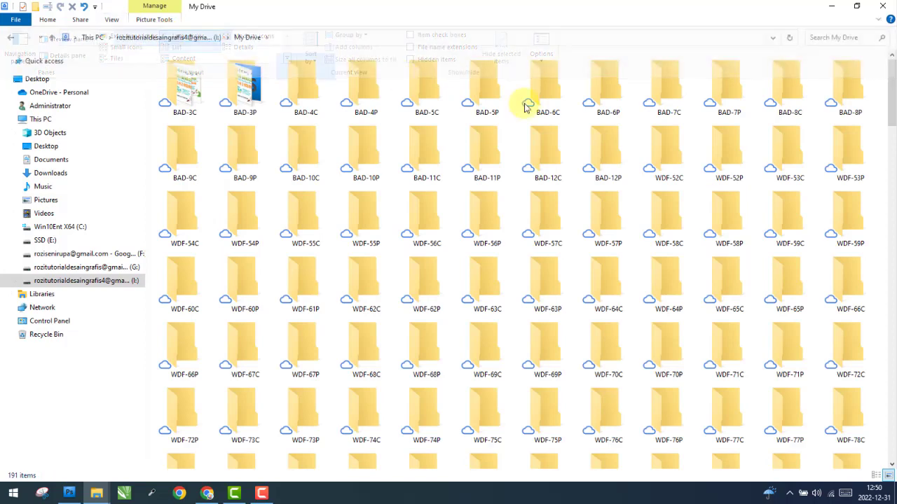
drag(891, 91, 893, 399)
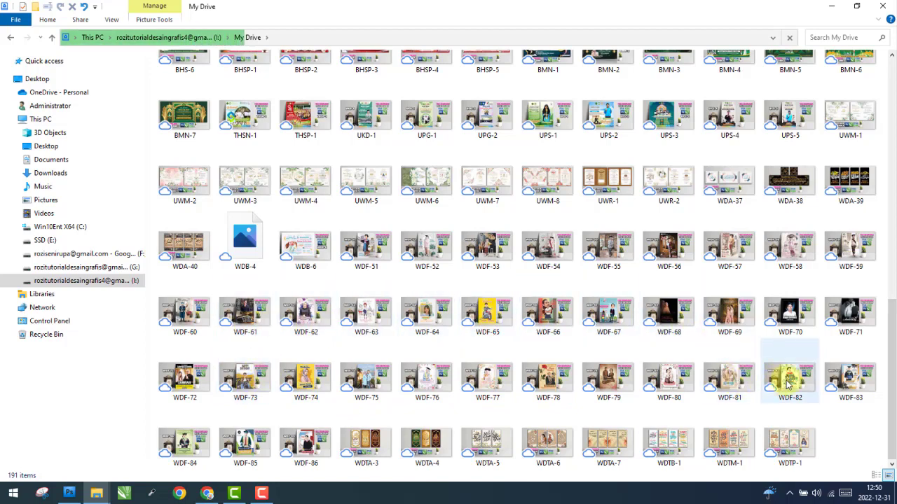
click(596, 375)
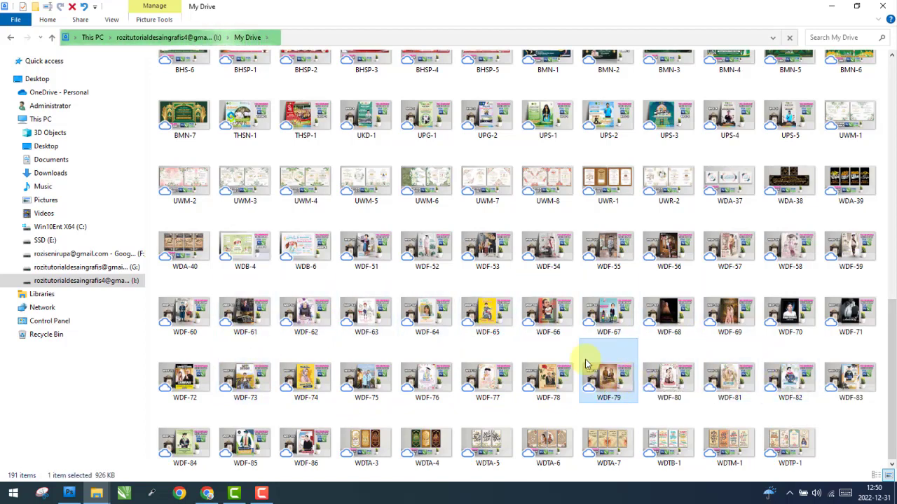
mouse_move(532, 407)
mouse_down()
mouse_move(75, 495)
mouse_move(365, 84)
mouse_up()
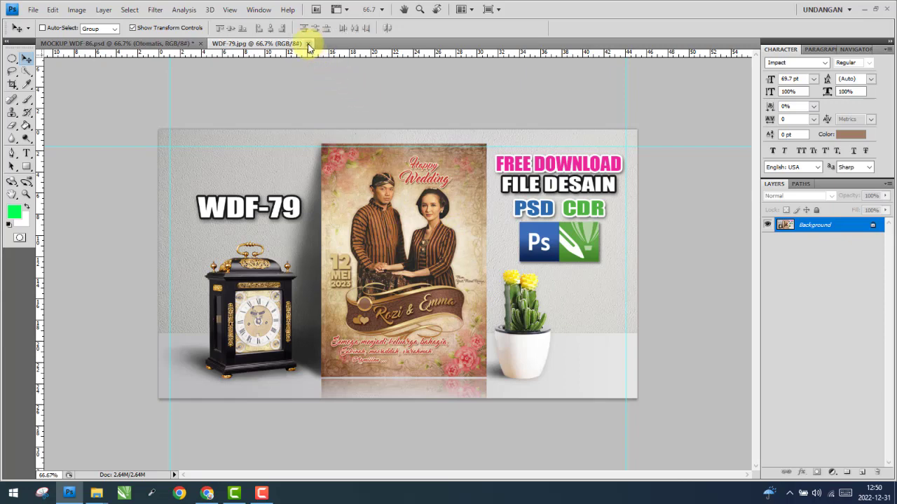
click(309, 44)
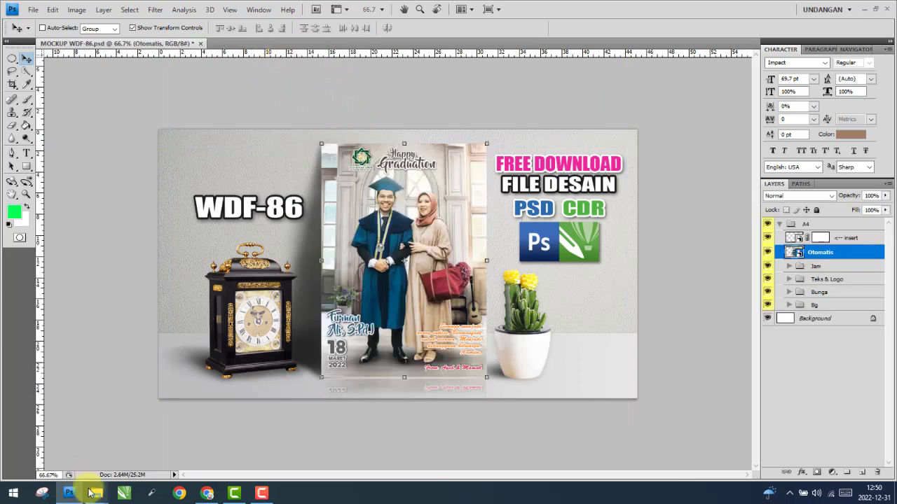
Open the WDF-79P folder in My Drive and drag WDF-79.jpg into Photoshop
mouse_move(96, 493)
click(165, 452)
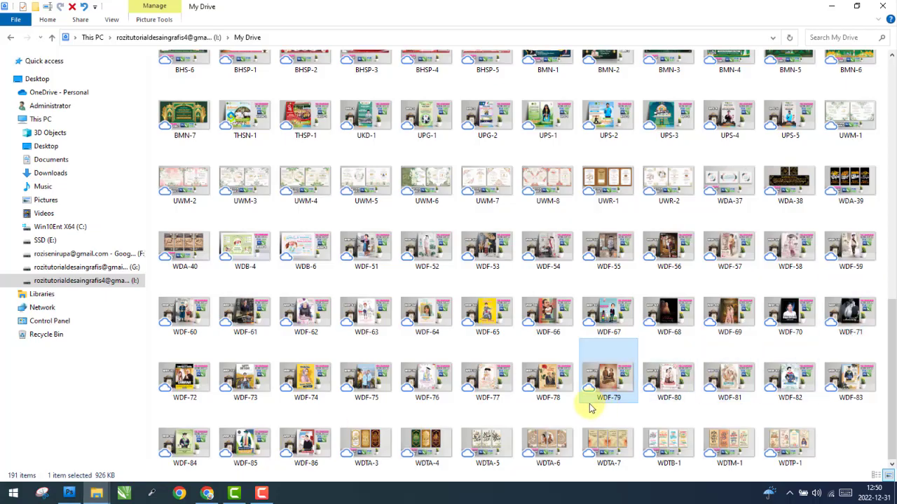
scroll(561, 340, up, 3)
scroll(566, 315, up, 10)
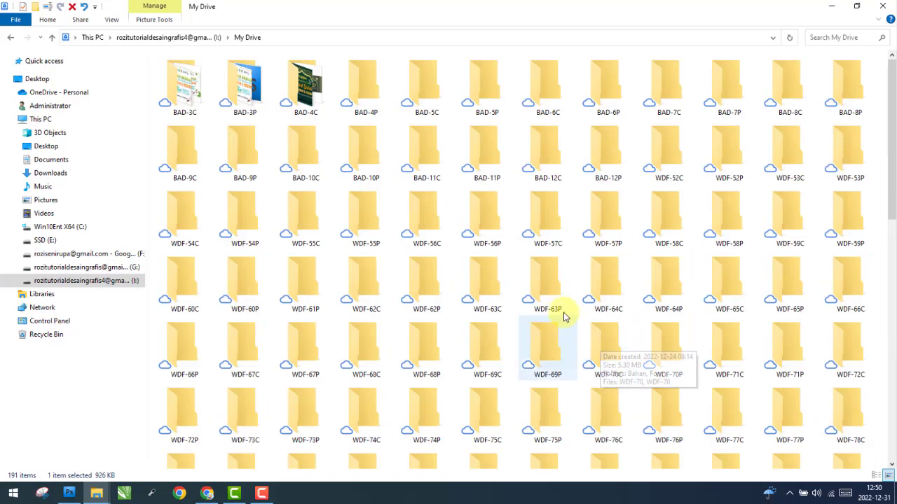
scroll(532, 329, down, 3)
double_click(427, 326)
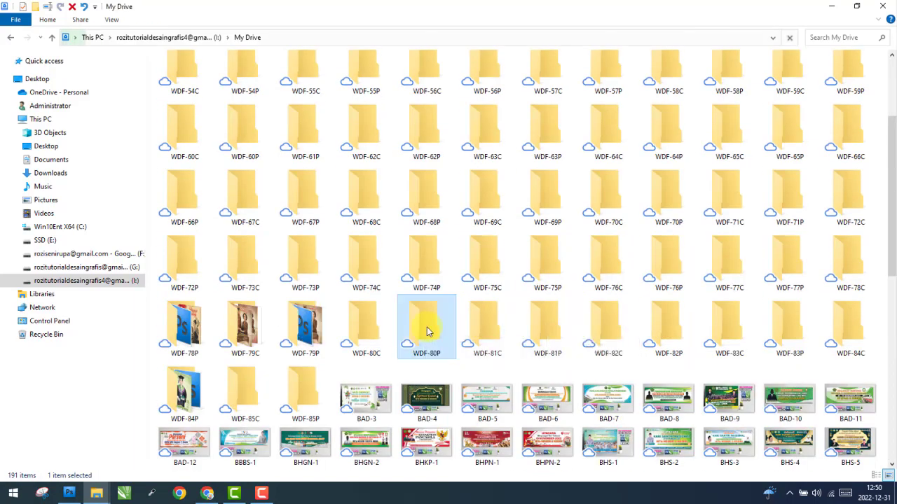
double_click(327, 332)
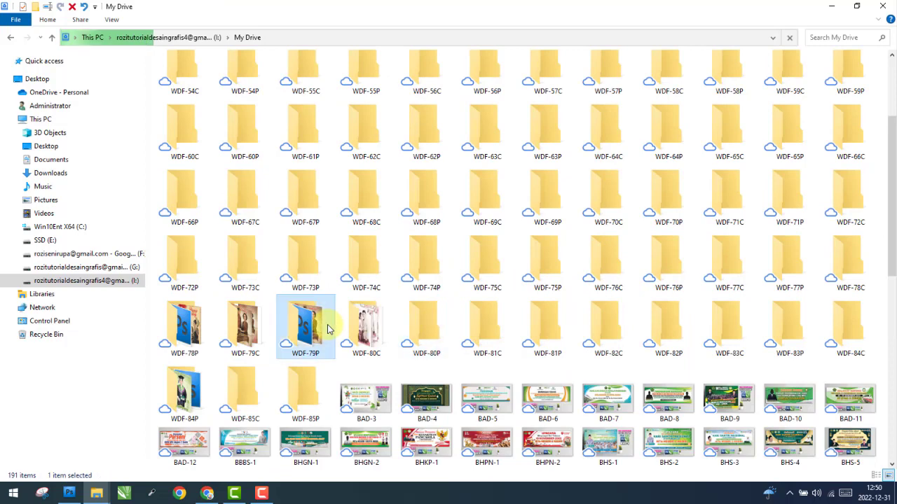
mouse_move(334, 110)
mouse_down()
mouse_move(65, 496)
mouse_move(313, 84)
mouse_up()
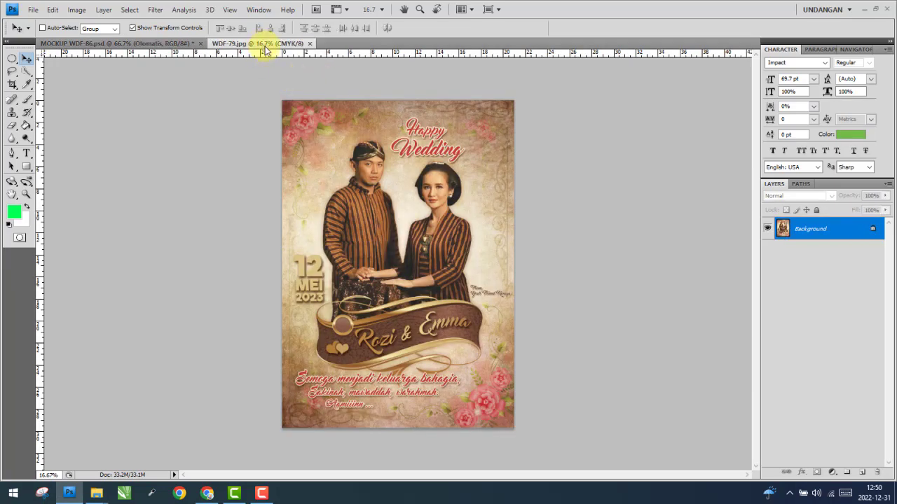
Float WDF-79.jpg in a lower-left window and select the mockup's '<-- insert' layer
mouse_move(265, 49)
mouse_down()
mouse_move(653, 183)
mouse_move(655, 259)
mouse_up()
click(470, 74)
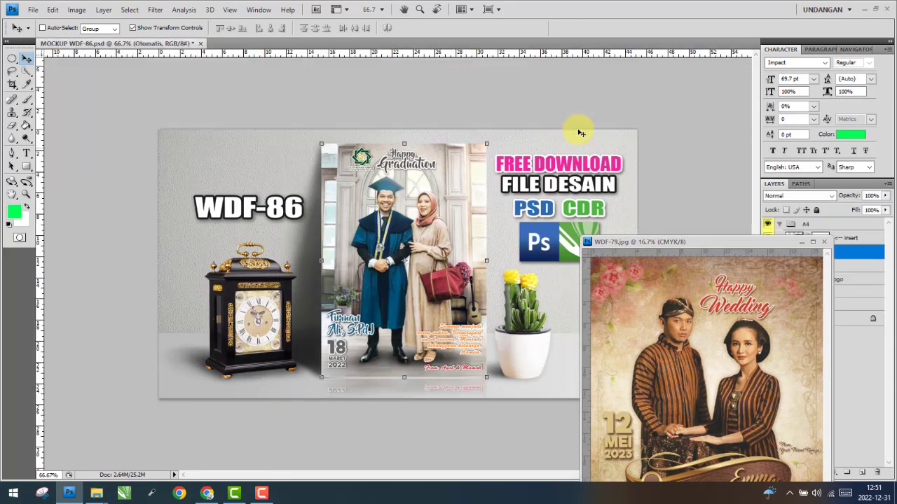
drag(715, 252, 177, 278)
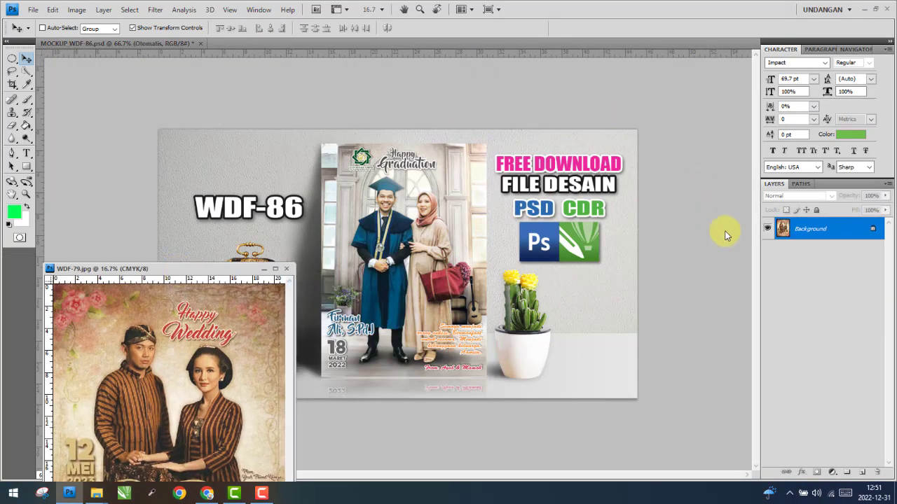
click(712, 231)
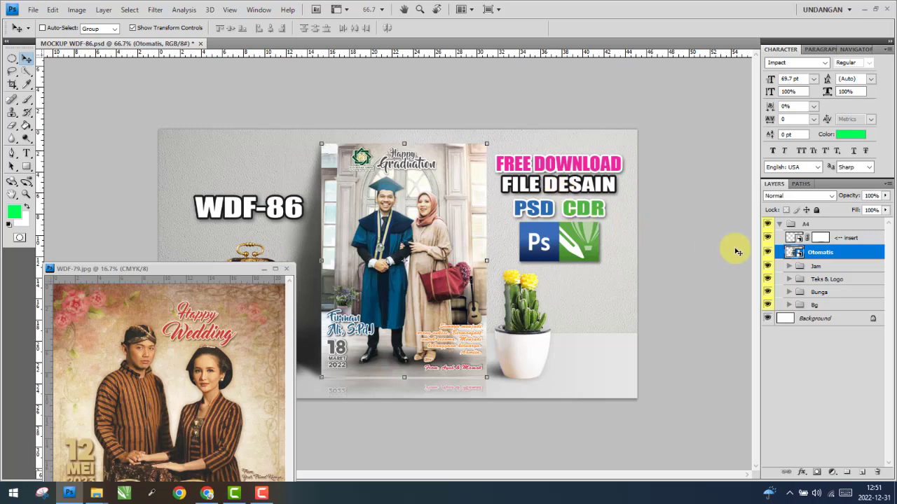
click(854, 239)
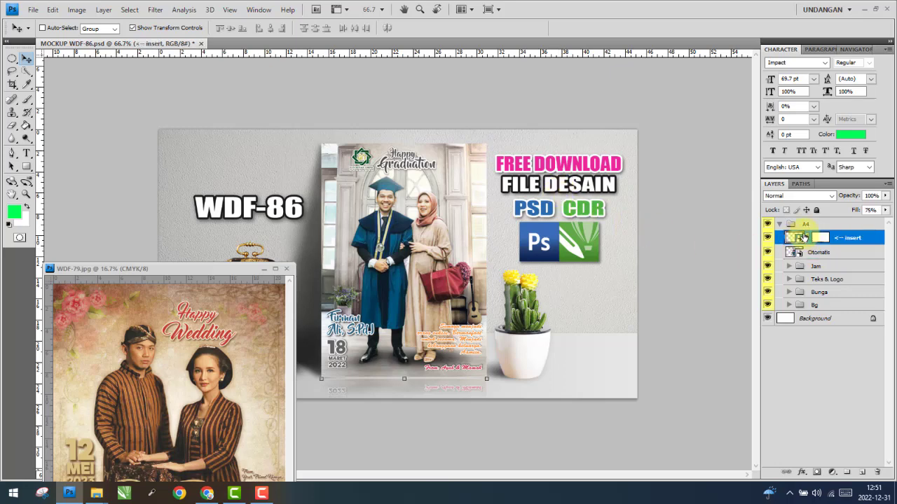
Copy the WDF-79 wedding design into the insert smart object above the graduation photo
double_click(797, 238)
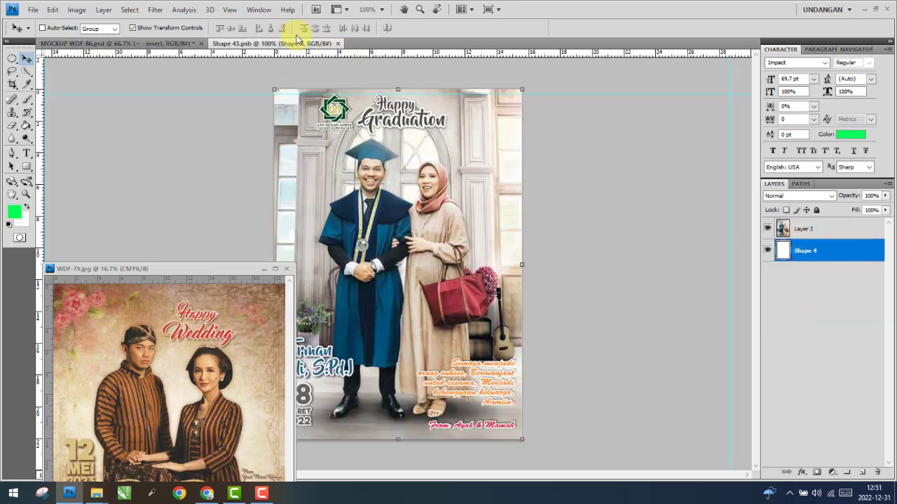
click(225, 325)
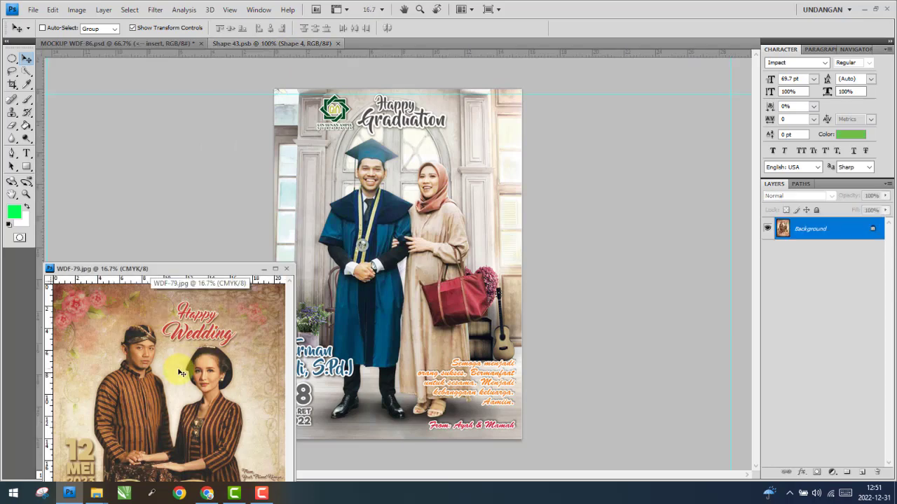
drag(388, 243, 404, 234)
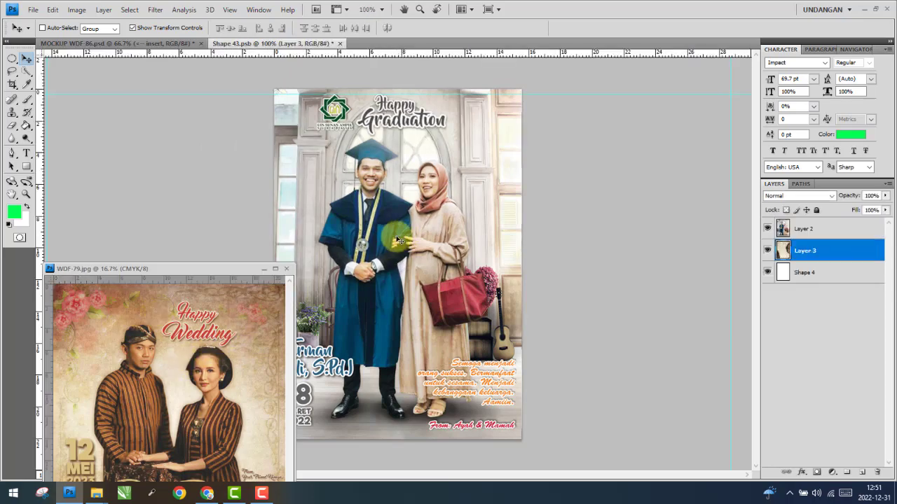
drag(813, 251, 816, 225)
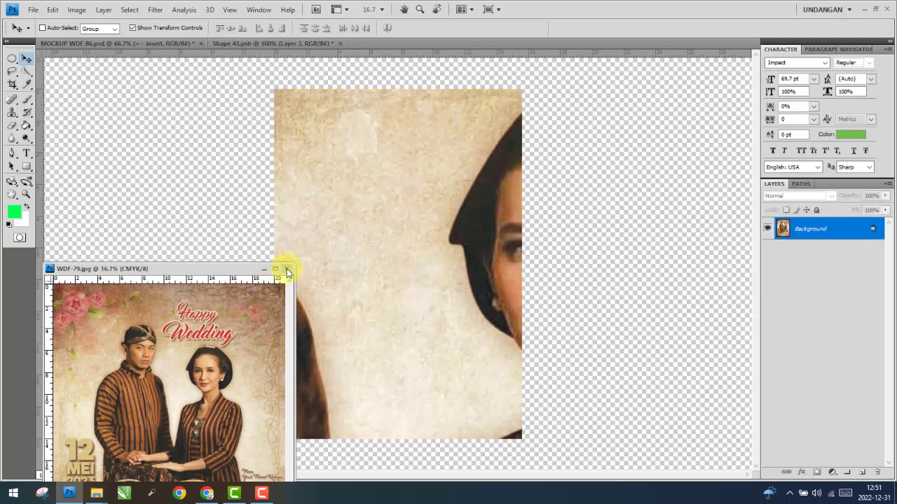
click(287, 268)
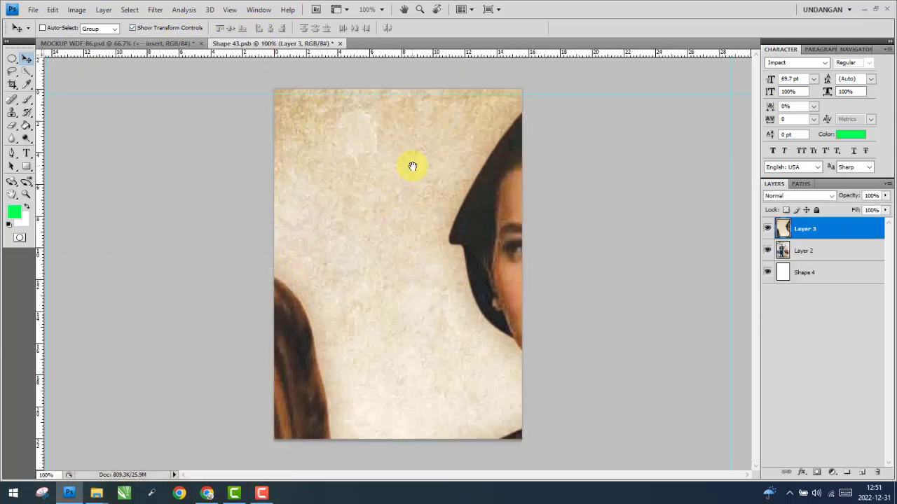
Resize the wedding design layer to fit the poster frame
right_click(413, 166)
click(429, 173)
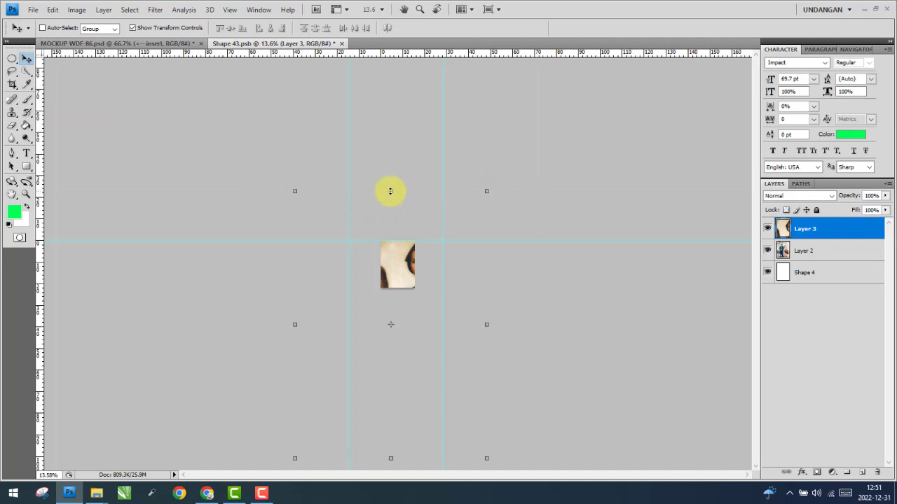
click(391, 190)
drag(391, 195, 391, 240)
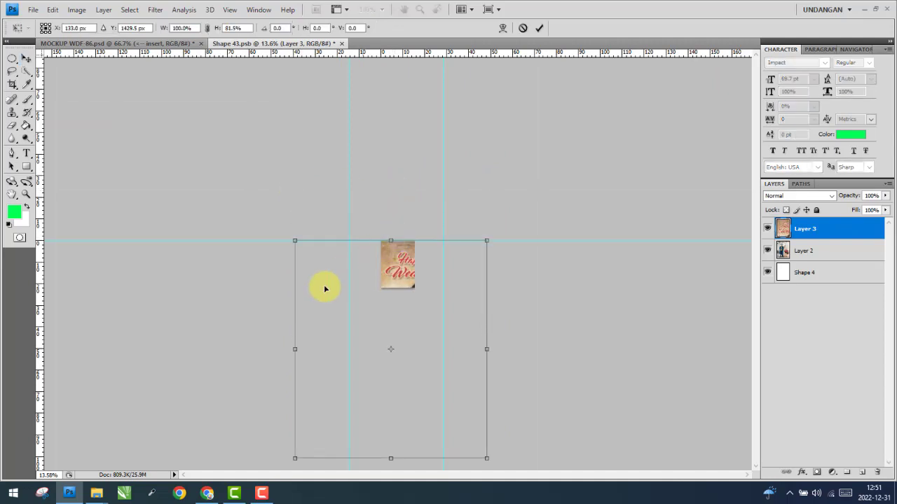
drag(294, 348, 379, 287)
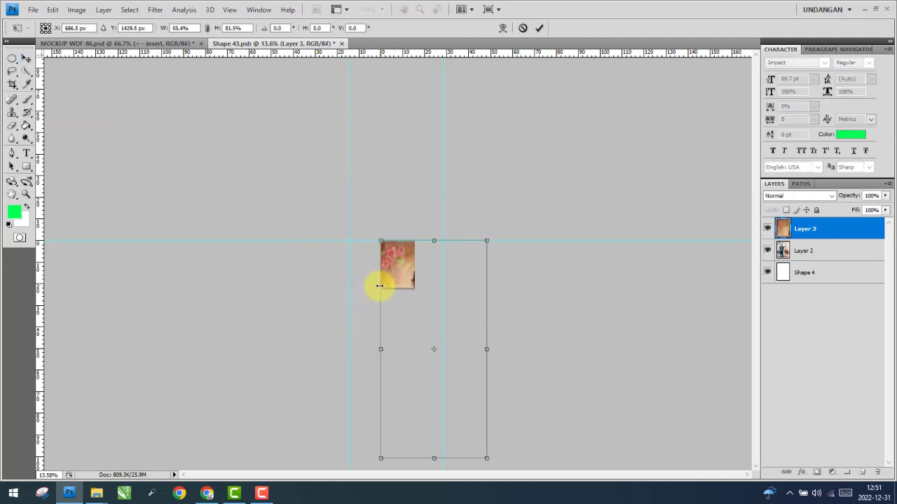
drag(434, 457, 433, 287)
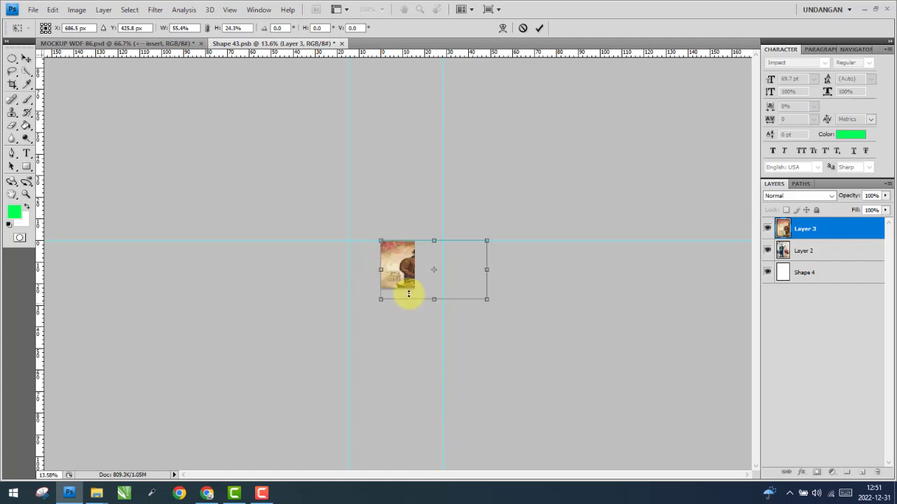
drag(490, 265, 415, 268)
key(Return)
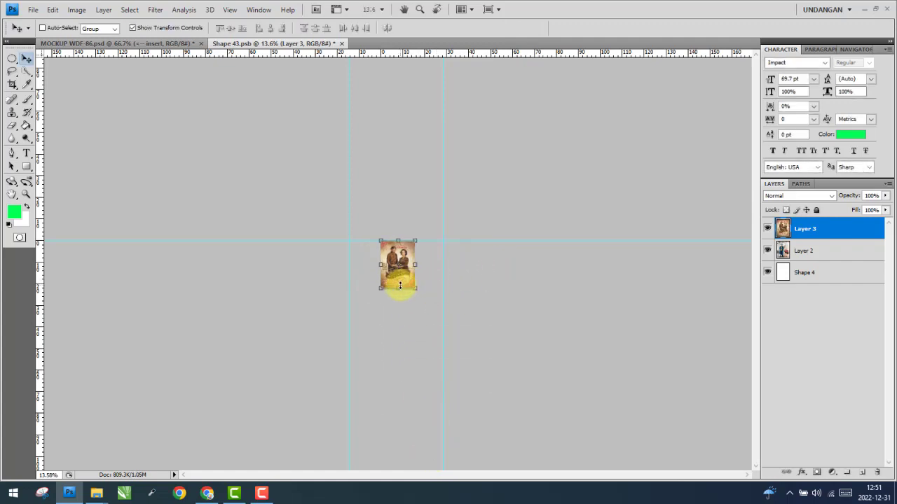
Delete the graduation photo's Layer 2 and float Shape 43.psb beside the mockup
scroll(396, 293, up, 2)
scroll(406, 302, up, 3)
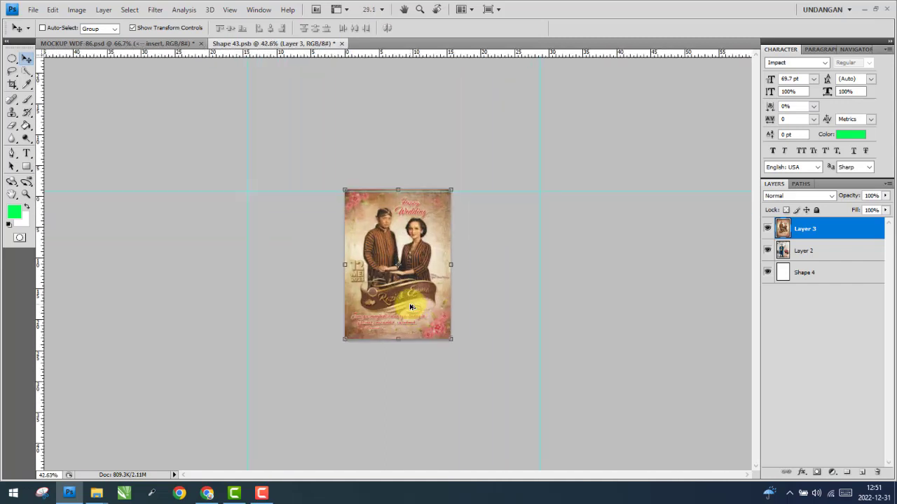
scroll(410, 305, up, 3)
scroll(413, 307, up, 4)
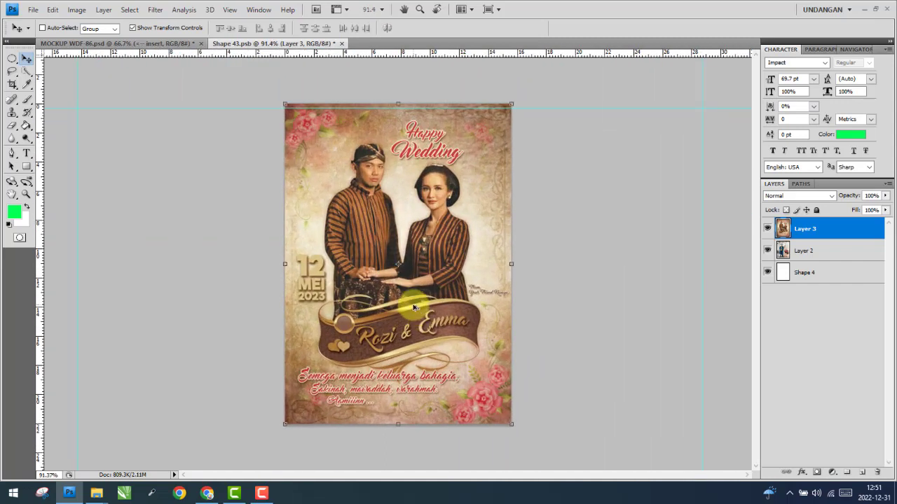
click(840, 251)
click(876, 473)
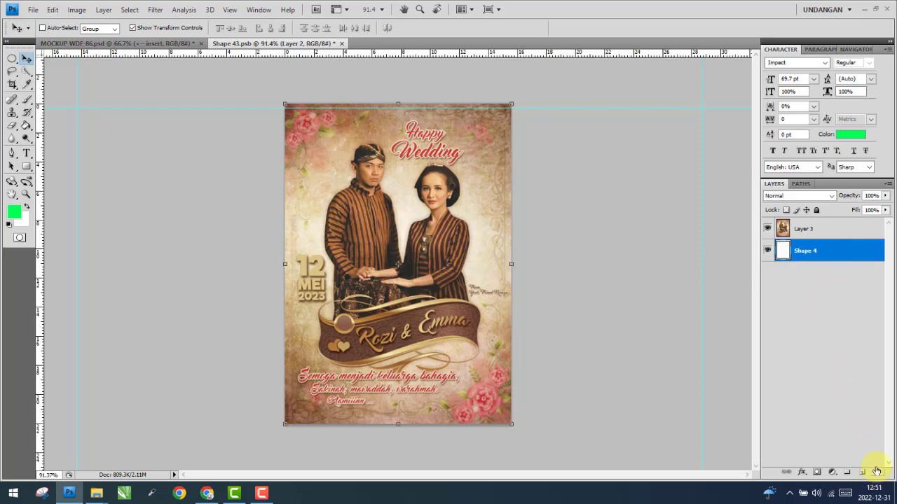
drag(264, 46, 455, 105)
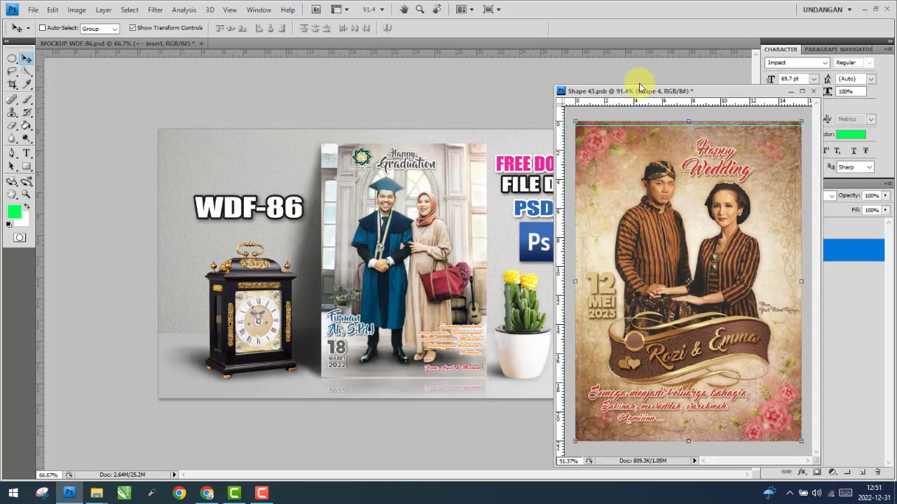
drag(541, 112, 720, 97)
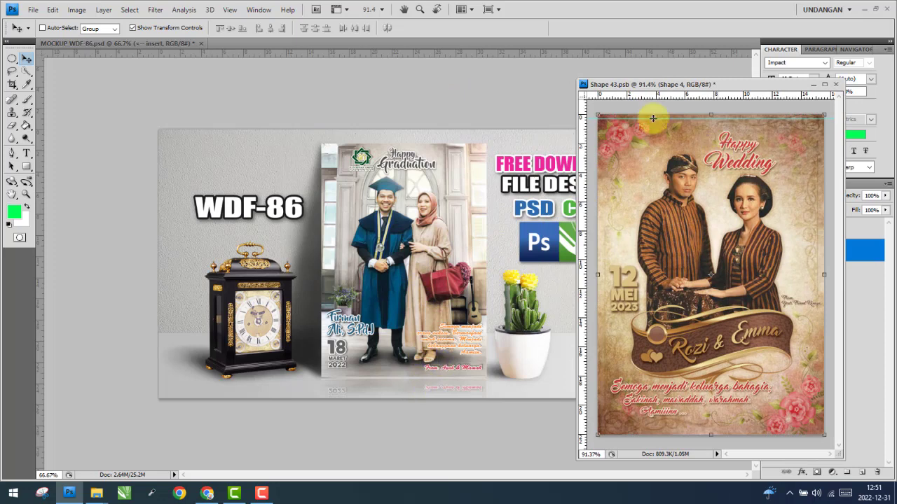
Save Shape 43.psb so the mockup shows the wedding poster, then close it
click(37, 9)
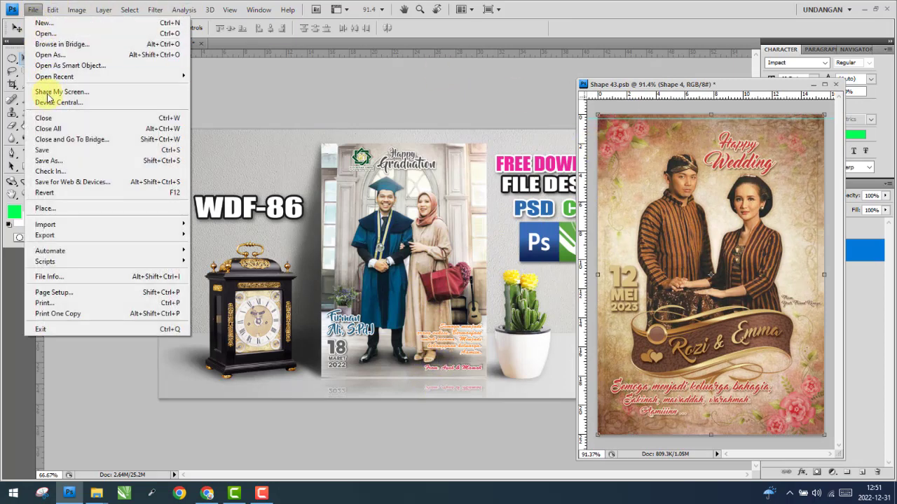
click(61, 150)
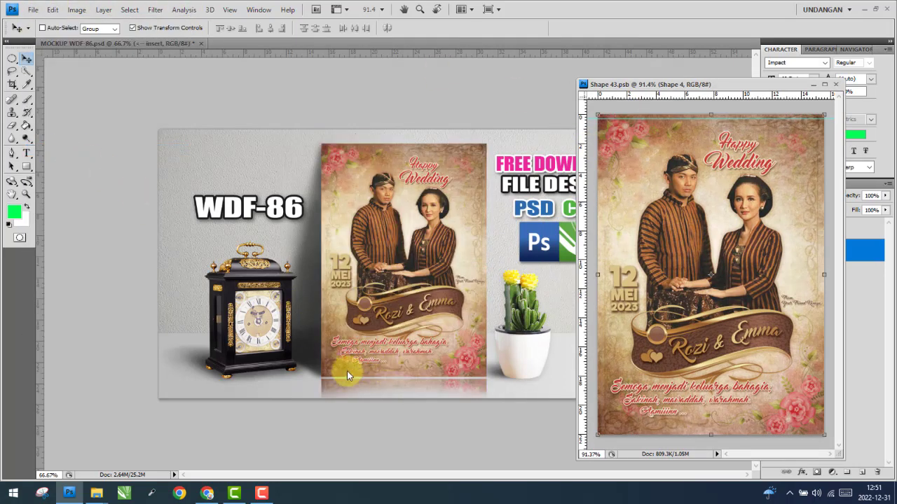
click(836, 85)
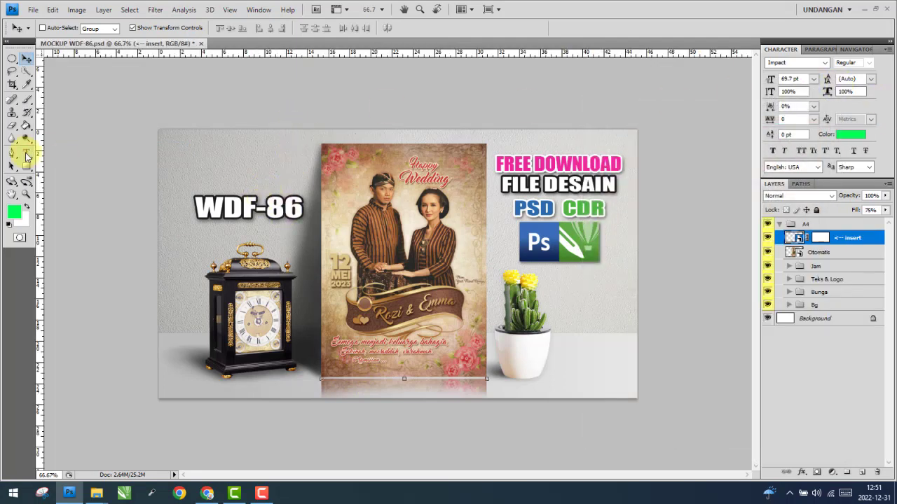
Check the WDF-86 title text with the Type tool and collapse the Teks & Logo group
click(26, 154)
click(301, 205)
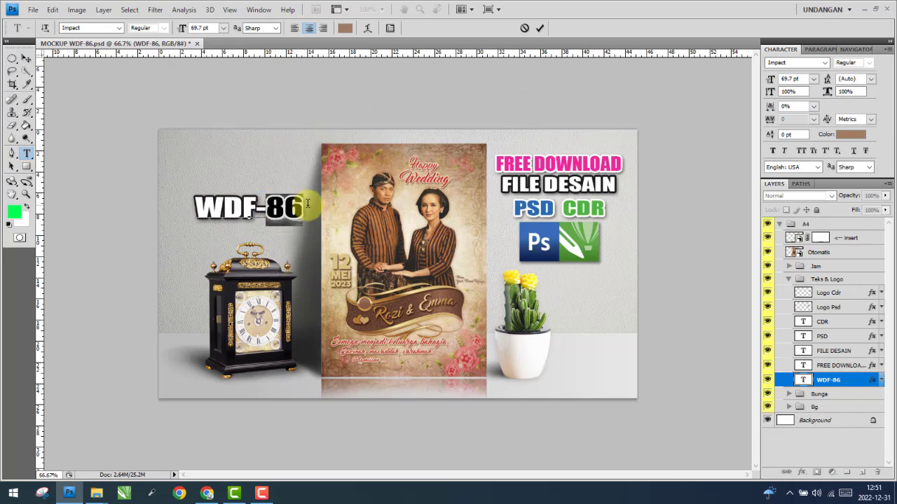
click(26, 58)
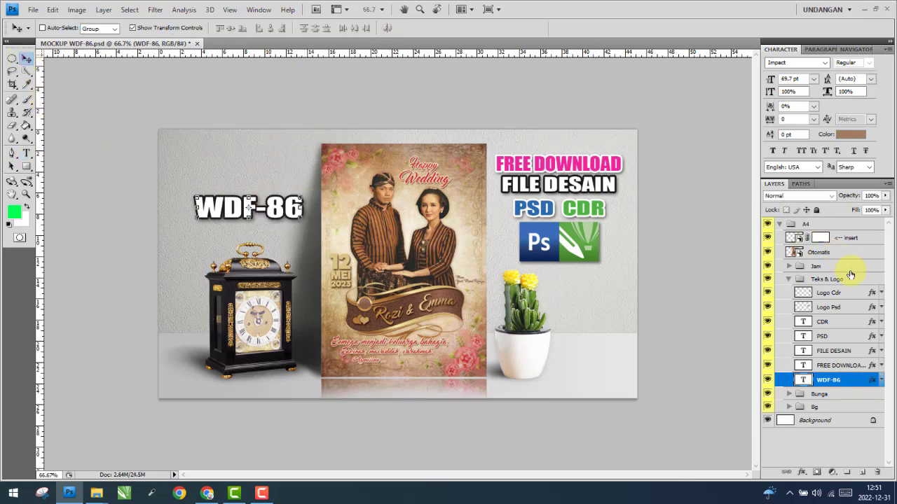
click(788, 283)
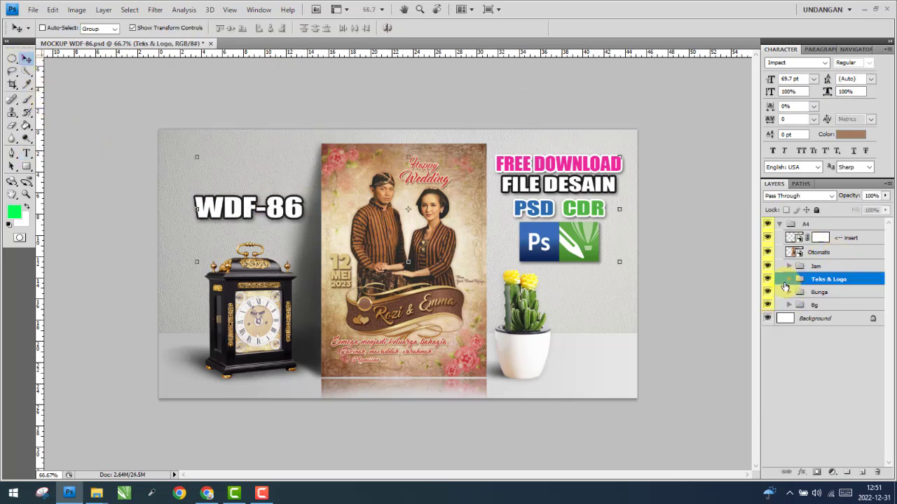
click(261, 494)
click(261, 493)
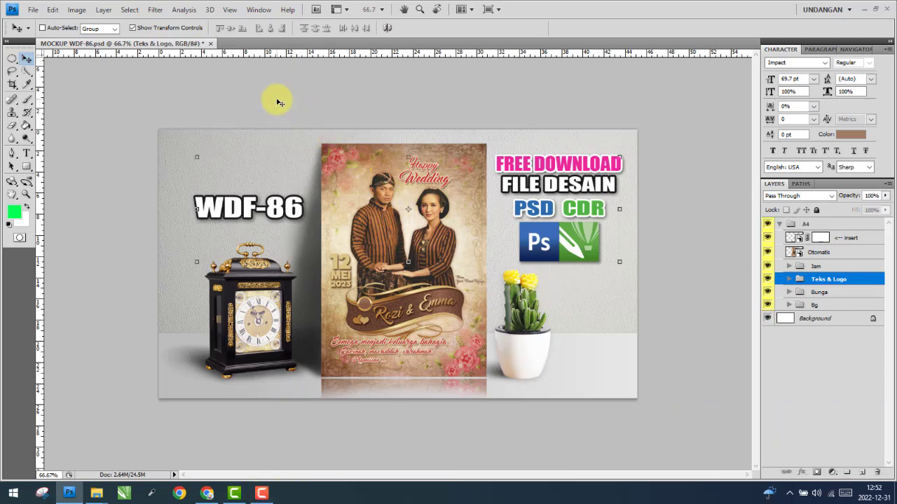
Collapse the A4 layer group and browse back to the My Drive listing in Explorer
click(779, 226)
mouse_move(97, 493)
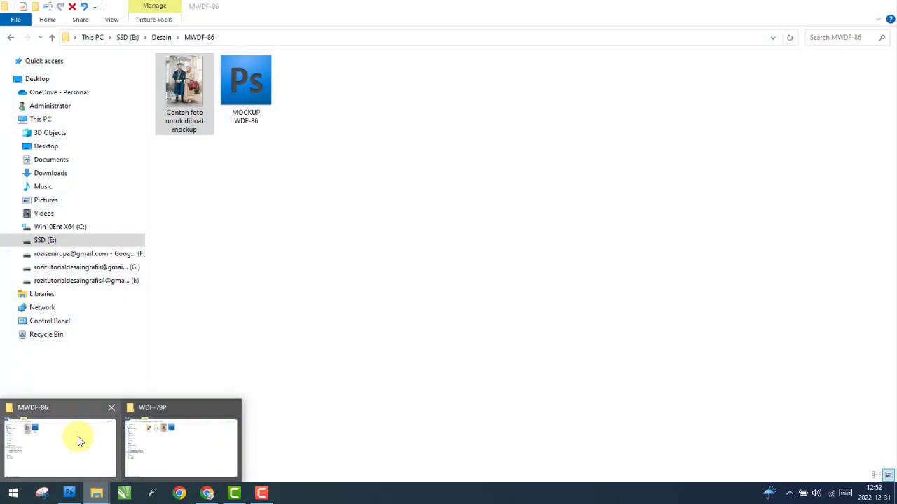
click(79, 441)
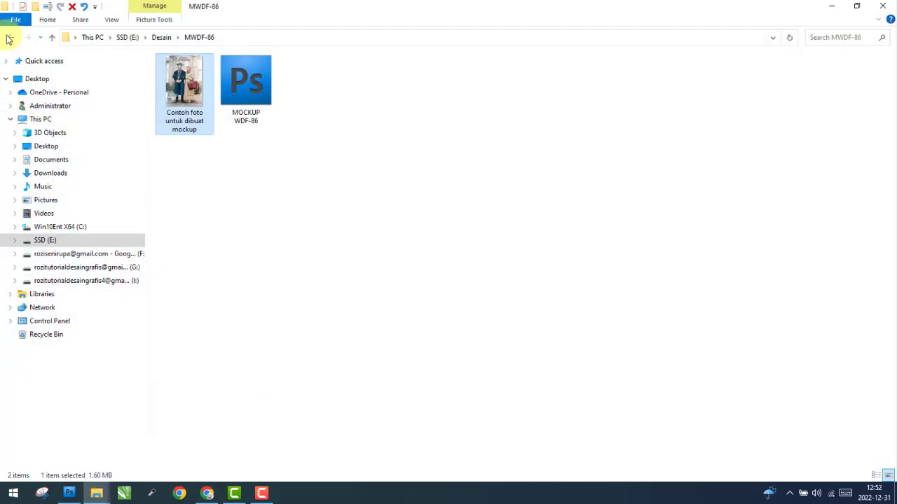
click(11, 37)
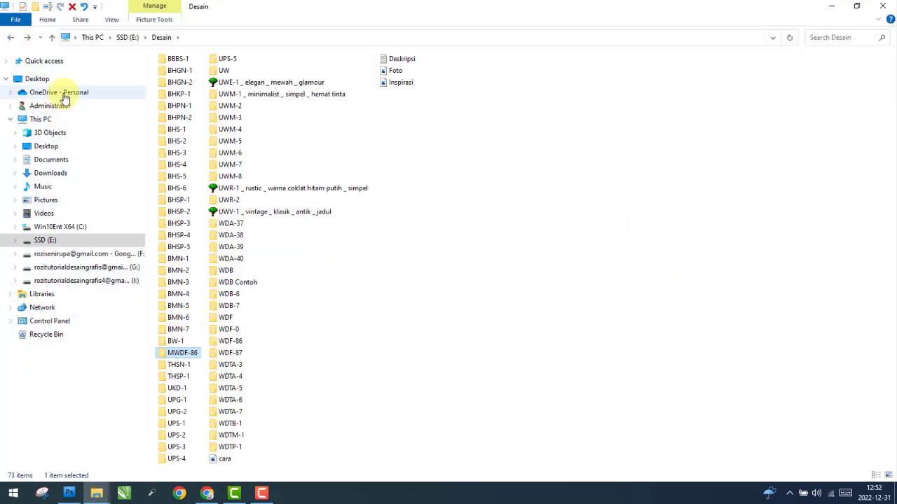
click(27, 38)
mouse_move(96, 493)
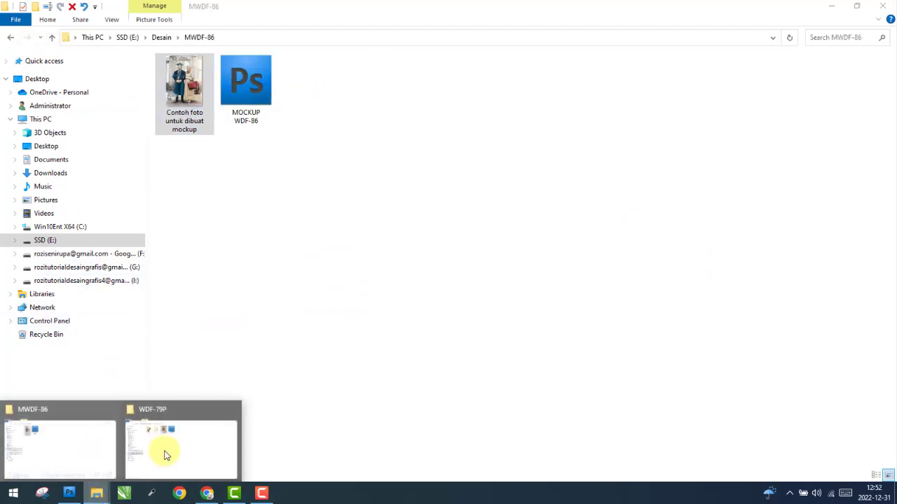
click(175, 451)
click(10, 38)
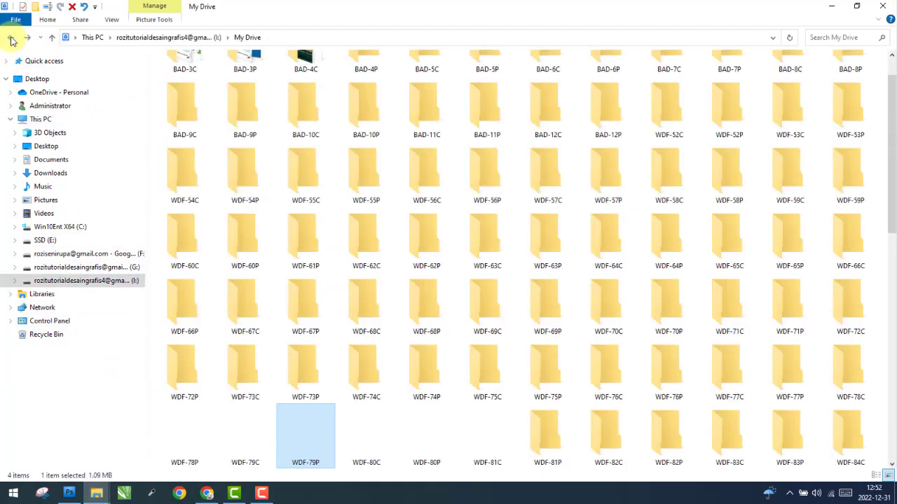
scroll(608, 336, down, 3)
scroll(608, 337, down, 4)
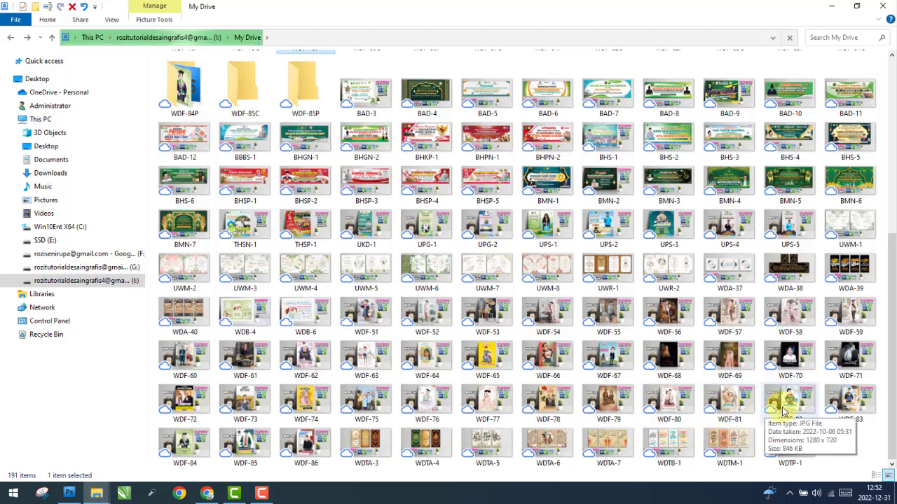
Preview the WDF-82 mockup image at full size in Photos
click(179, 440)
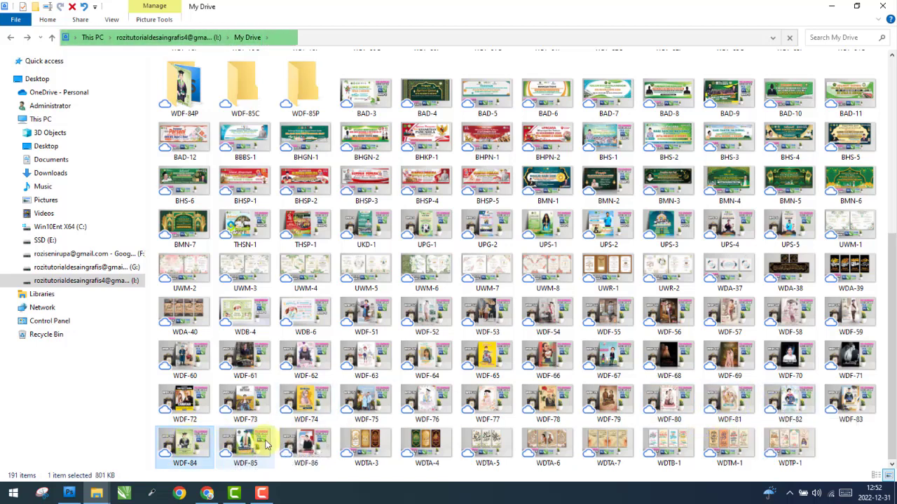
click(795, 401)
double_click(794, 402)
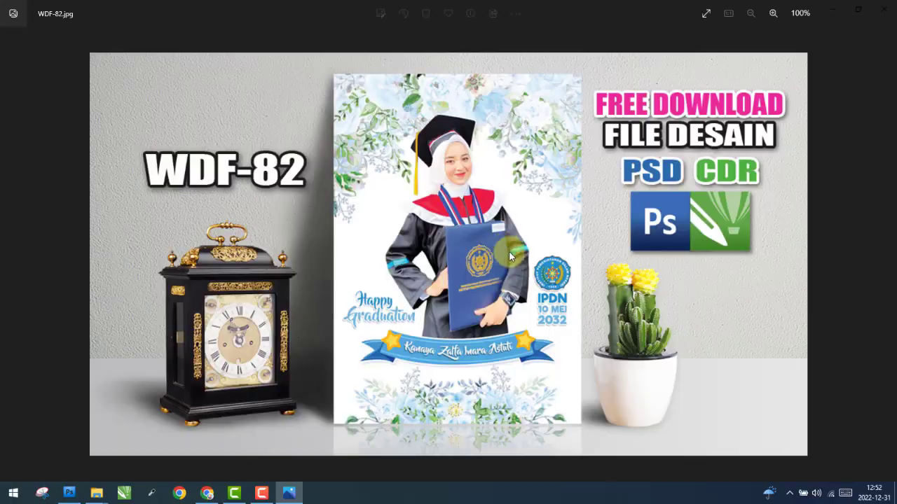
click(884, 15)
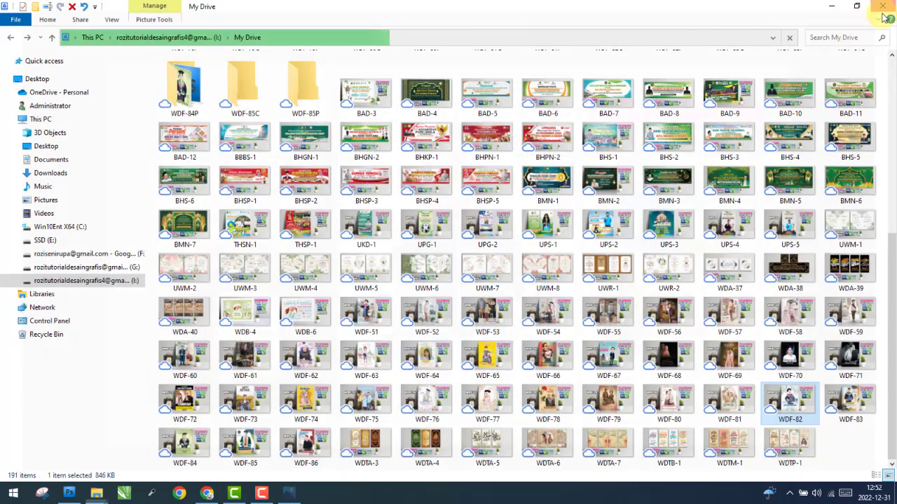
scroll(456, 196, up, 5)
scroll(540, 329, down, 5)
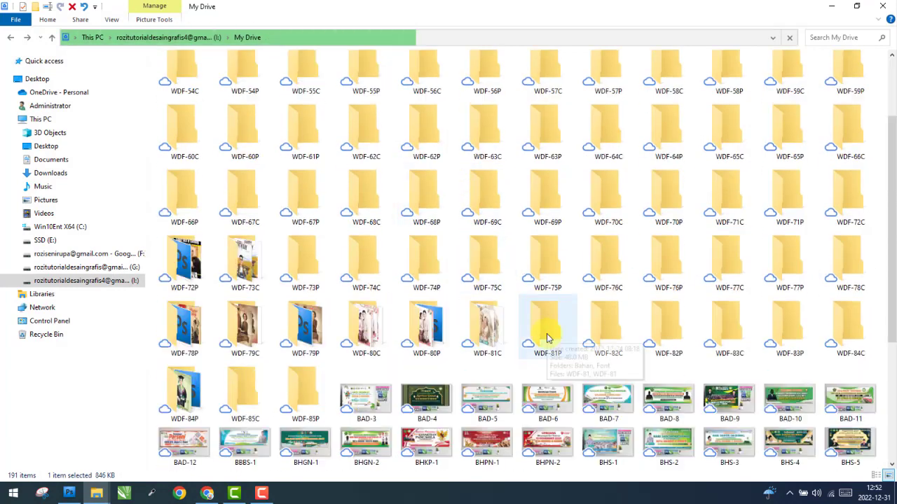
Open the WDF-82P folder and drag WDF-82 onto Photoshop
click(622, 332)
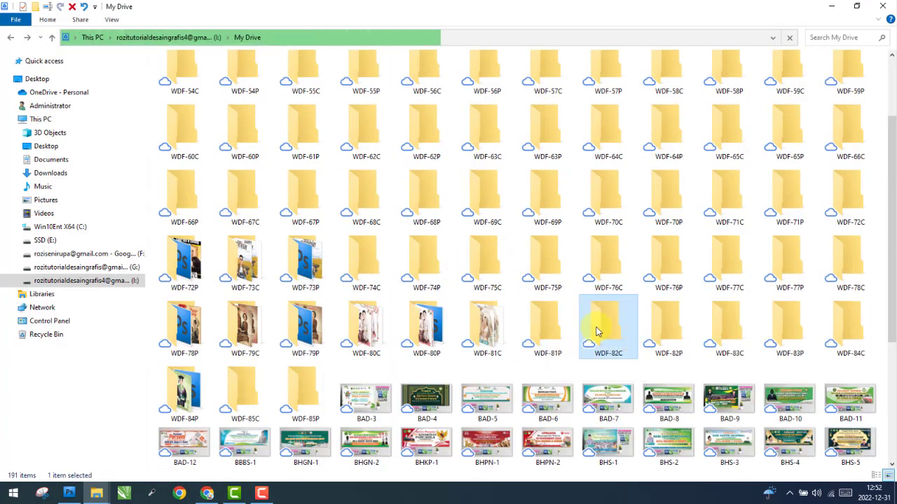
double_click(652, 325)
click(315, 122)
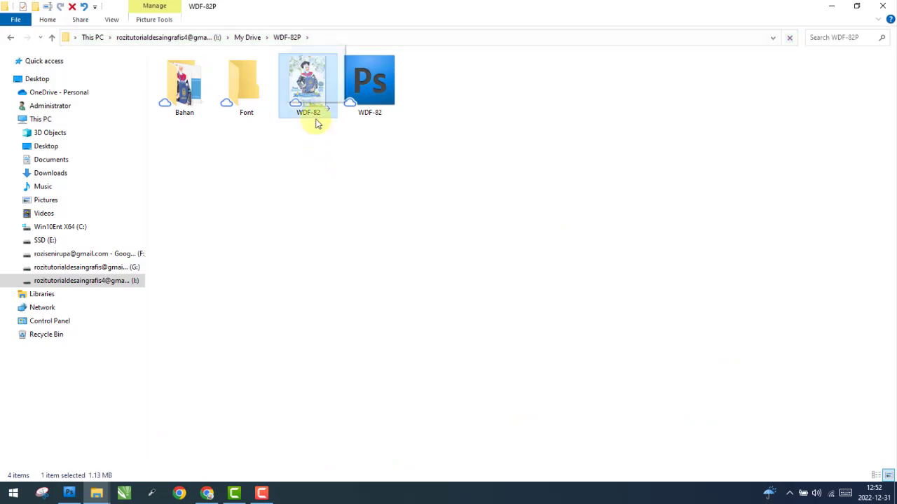
mouse_move(315, 122)
mouse_down()
mouse_move(412, 272)
mouse_move(509, 80)
mouse_up()
Open WDF-82 and the insert smart object, and copy the graduation image into Shape 43.psb
mouse_move(292, 53)
mouse_down()
mouse_move(155, 46)
mouse_move(764, 264)
mouse_up()
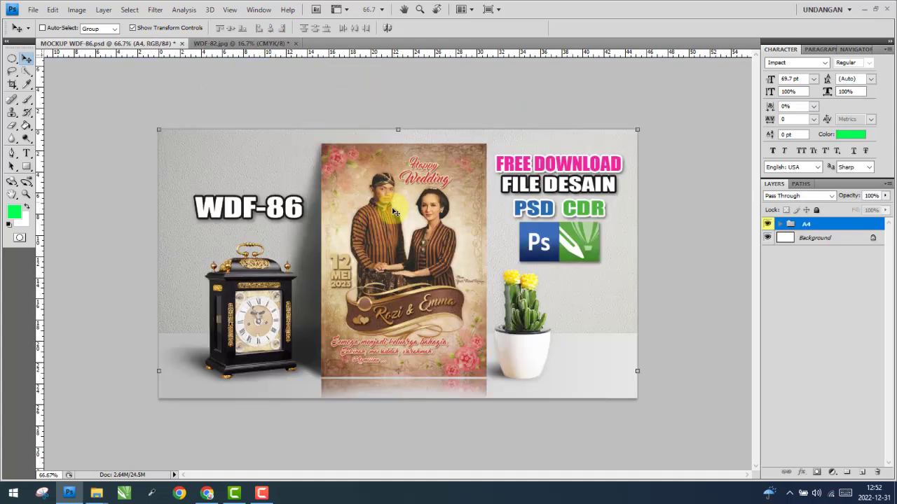
click(780, 223)
click(797, 239)
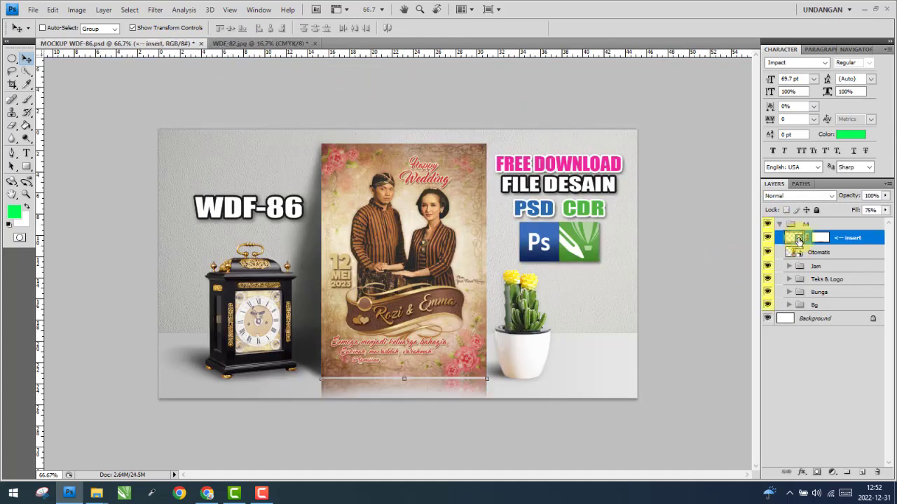
double_click(797, 240)
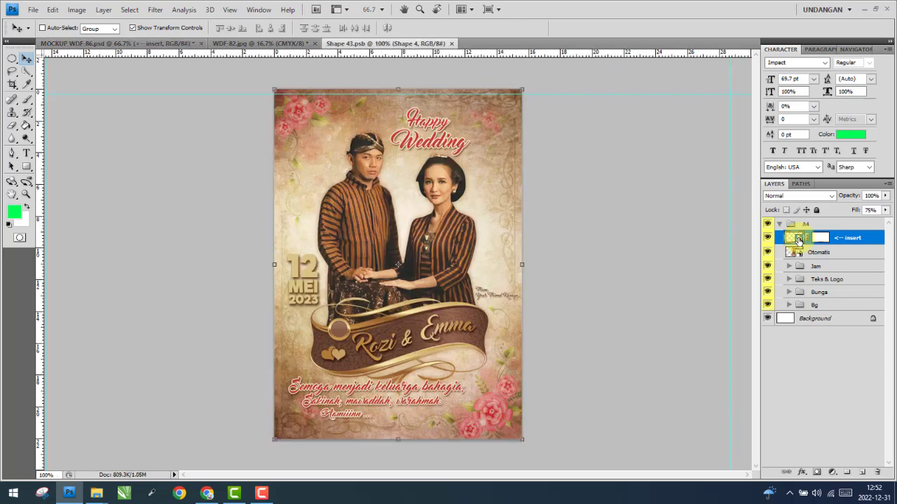
click(268, 43)
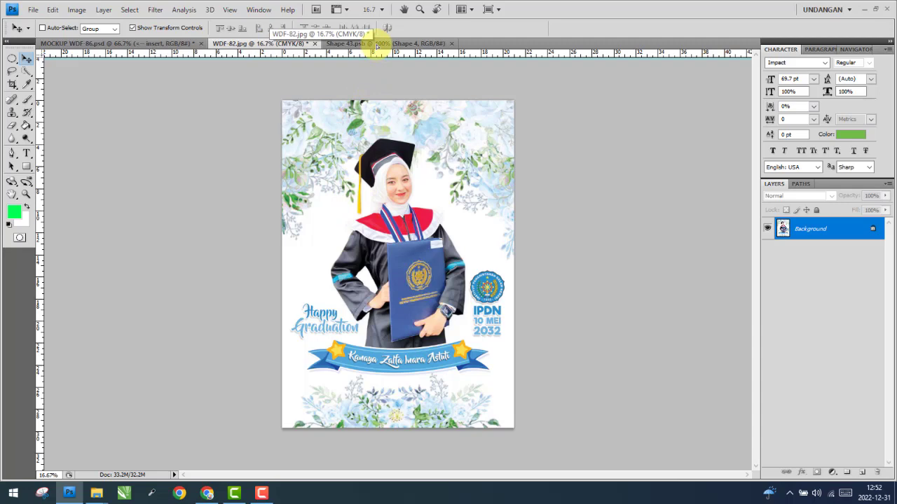
drag(378, 46, 380, 268)
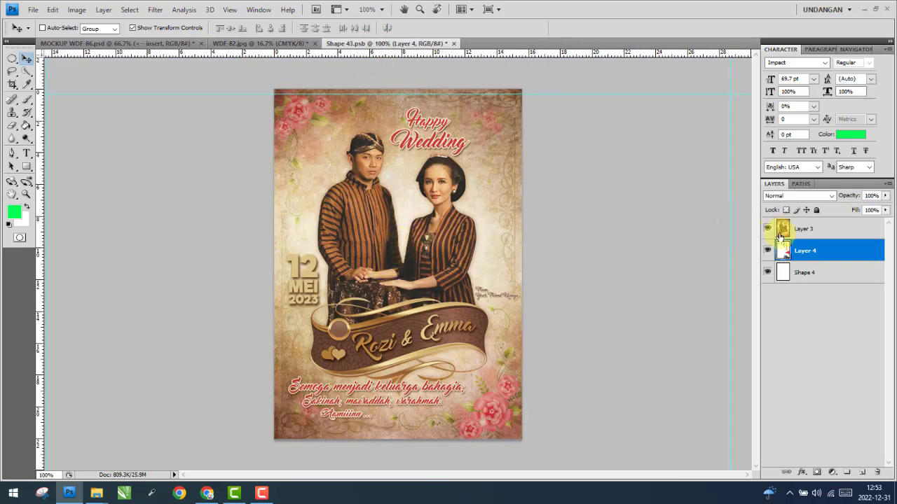
Move Layer 4 above the wedding layer and scale the graduation image to fit the poster
drag(821, 238, 818, 226)
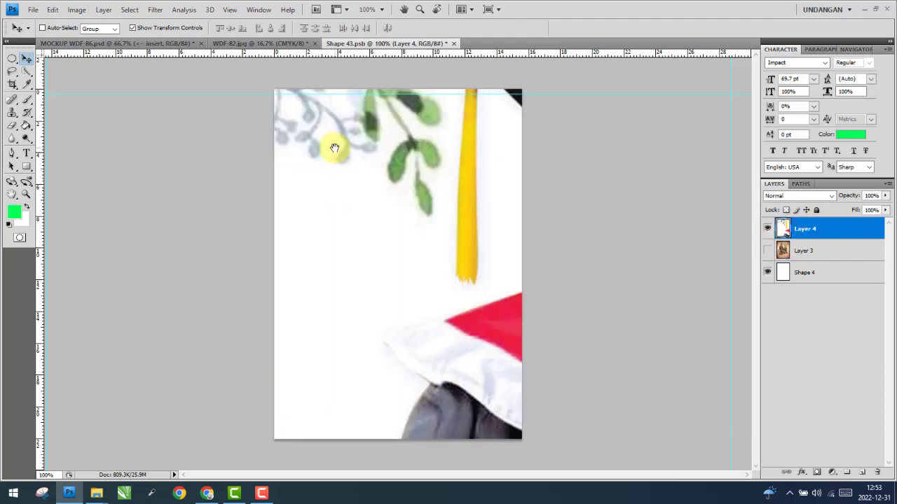
right_click(334, 148)
click(346, 154)
drag(442, 168, 400, 237)
mouse_move(444, 459)
mouse_down()
mouse_move(417, 392)
mouse_move(398, 315)
mouse_move(404, 293)
mouse_up()
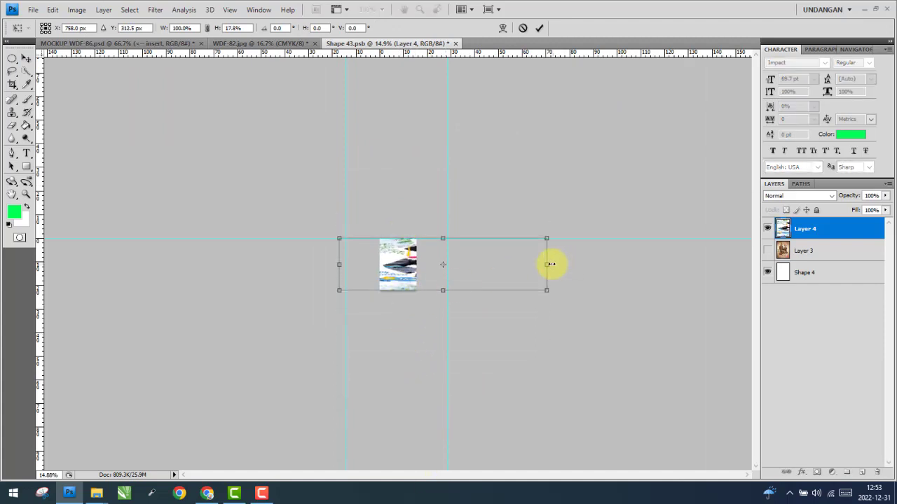
drag(551, 264, 417, 271)
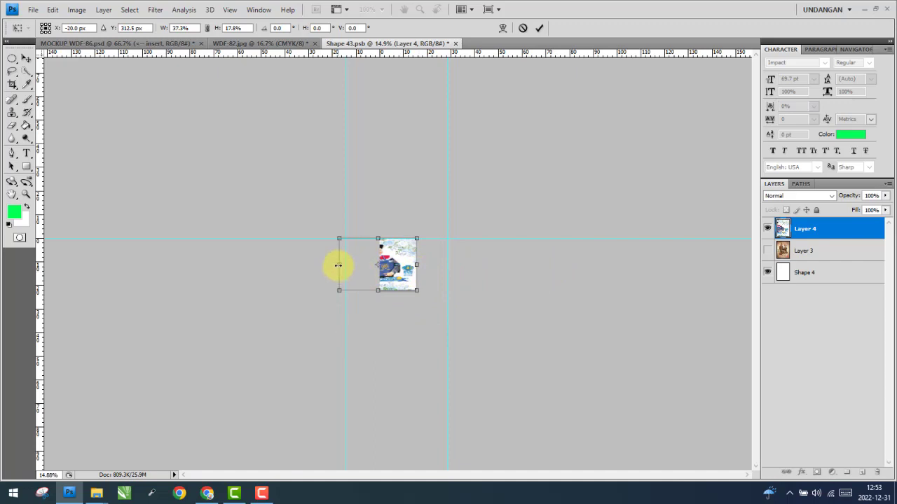
drag(339, 265, 379, 265)
key(Return)
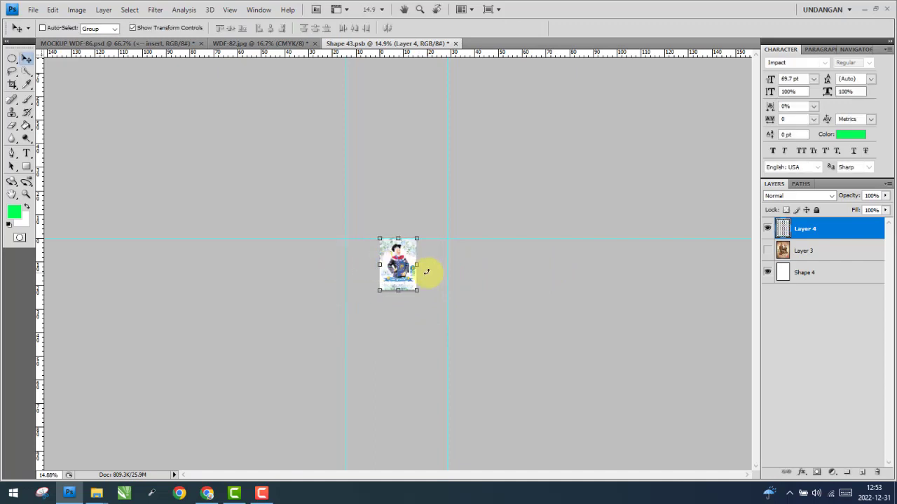
Fit Shape 43.psb on screen and close WDF-82.jpg without saving
key(ctrl+plus)
right_click(420, 258)
click(448, 262)
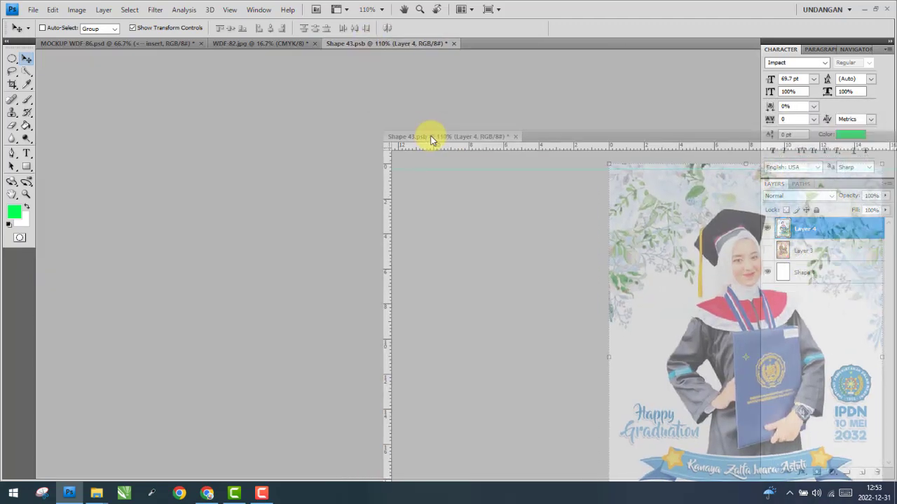
drag(369, 45, 431, 124)
click(278, 57)
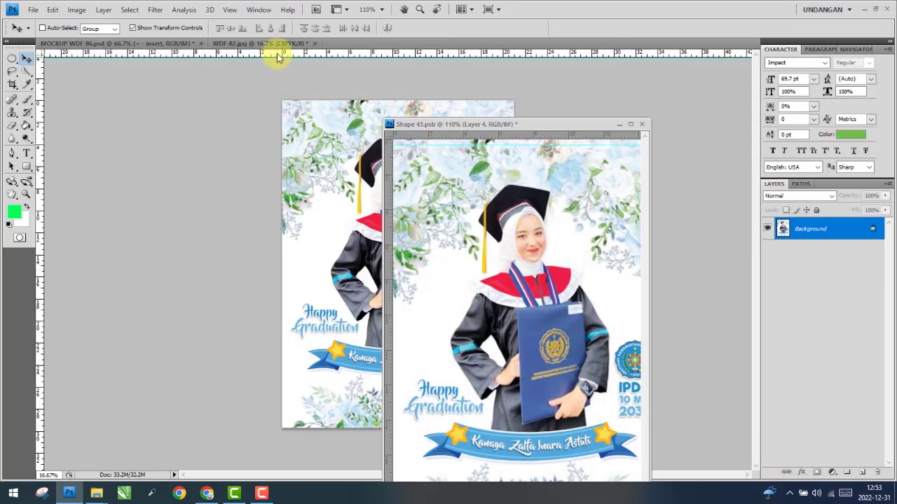
click(279, 47)
click(315, 43)
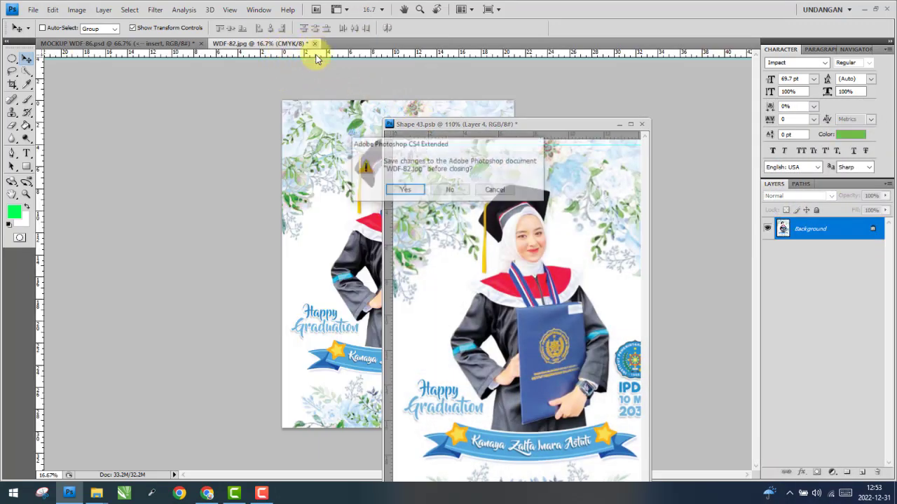
click(451, 191)
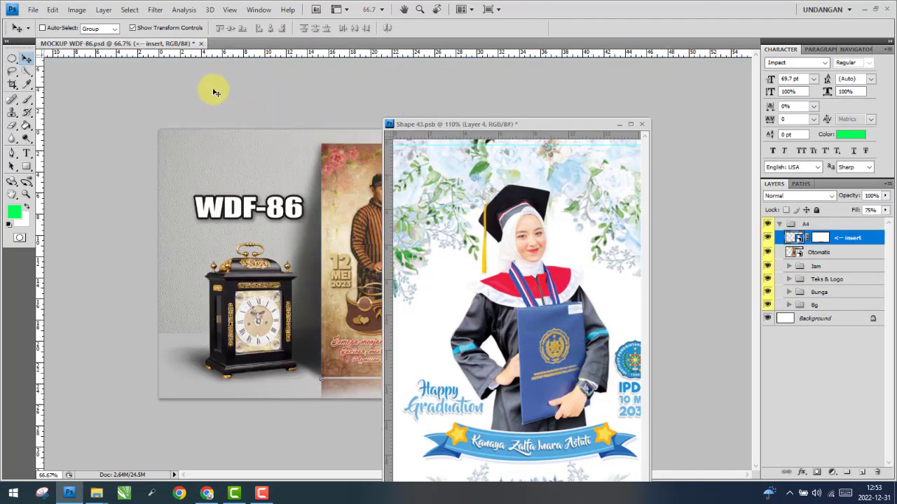
Save the edited Shape 43.psb contents and close its window
drag(475, 128, 625, 110)
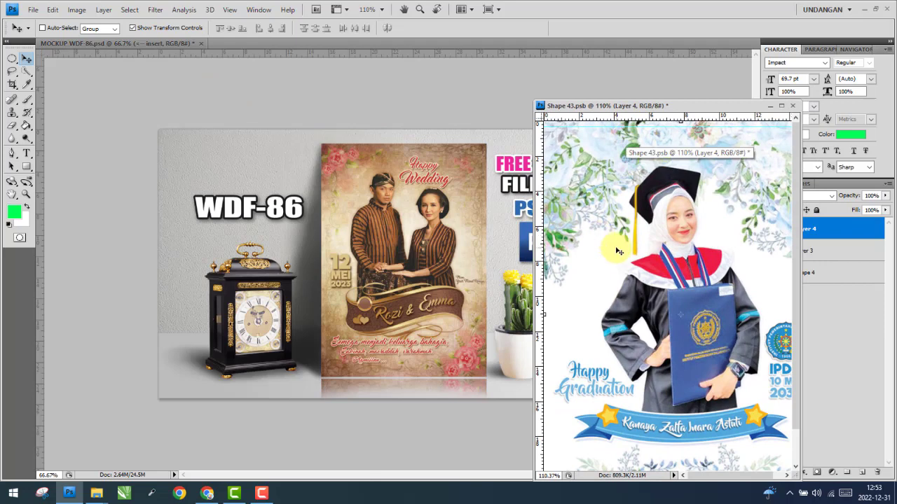
scroll(621, 255, down, 2)
scroll(621, 255, down, 1)
scroll(621, 255, down, 1)
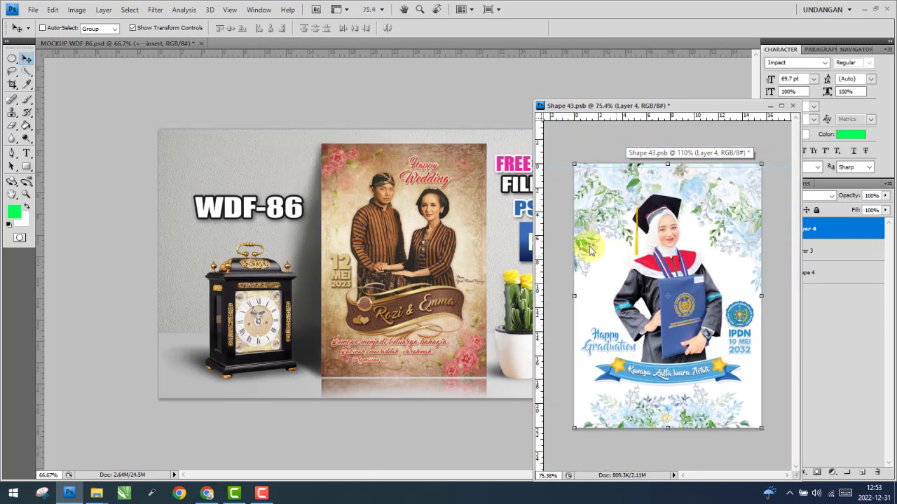
click(33, 10)
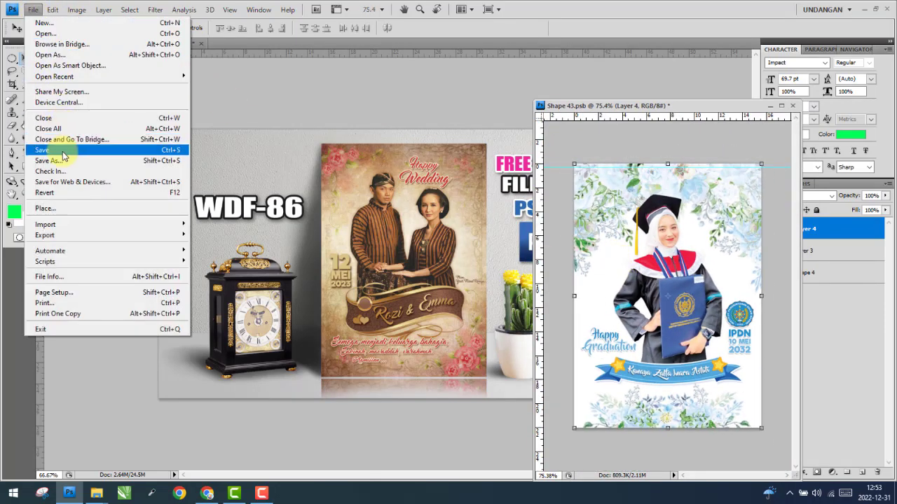
click(63, 151)
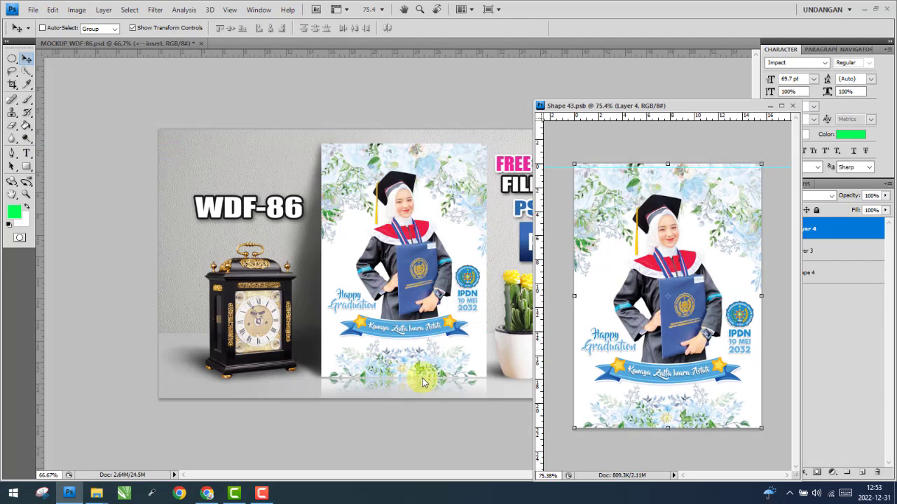
click(793, 107)
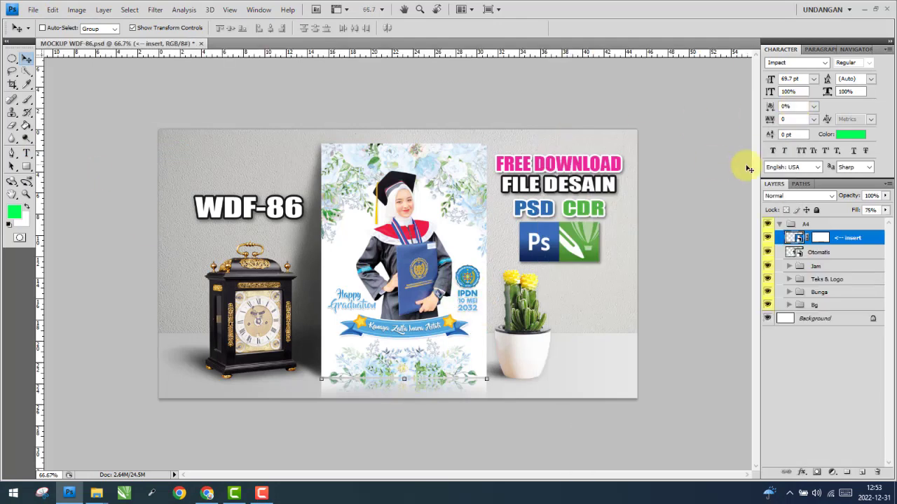
Save the mockup as JPEG 'MOCKUP WDF-86' in MWDF-86 at Maximum quality 12
click(780, 224)
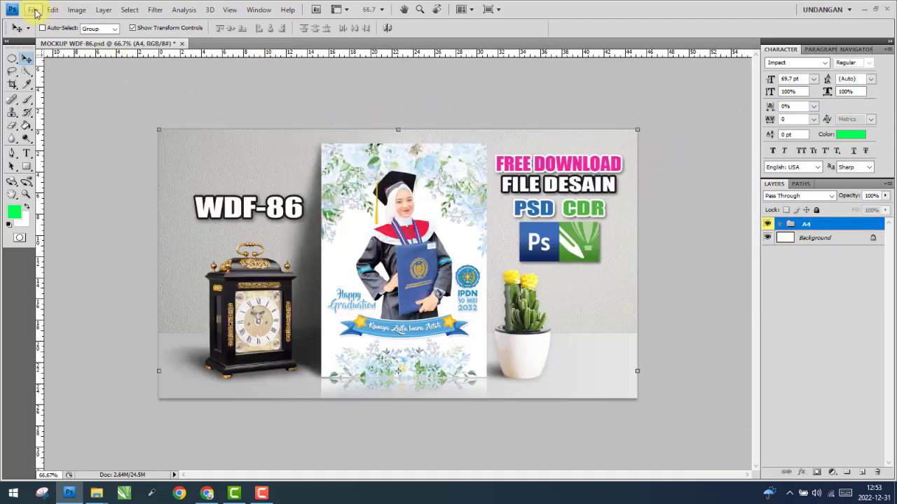
click(34, 10)
click(64, 156)
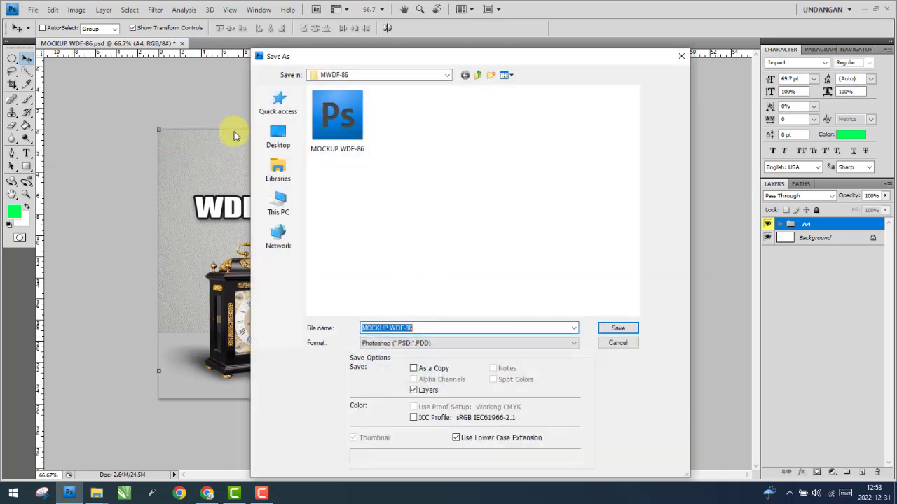
click(425, 345)
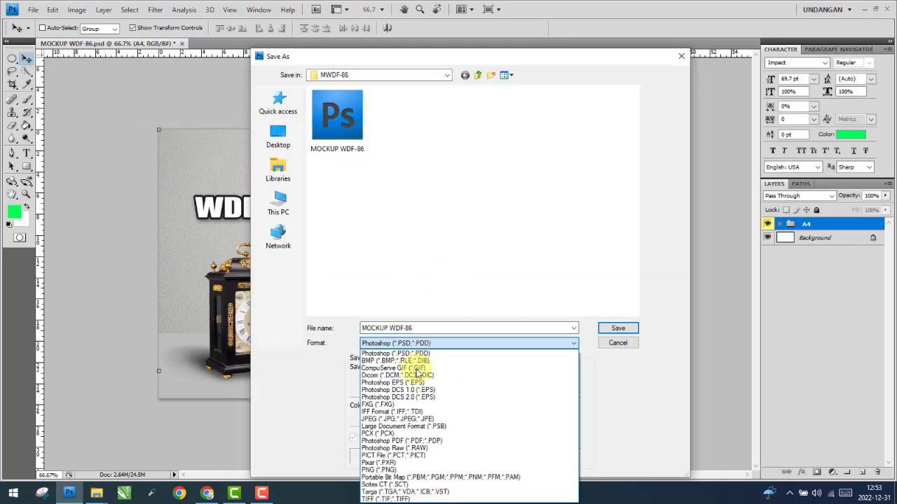
click(384, 419)
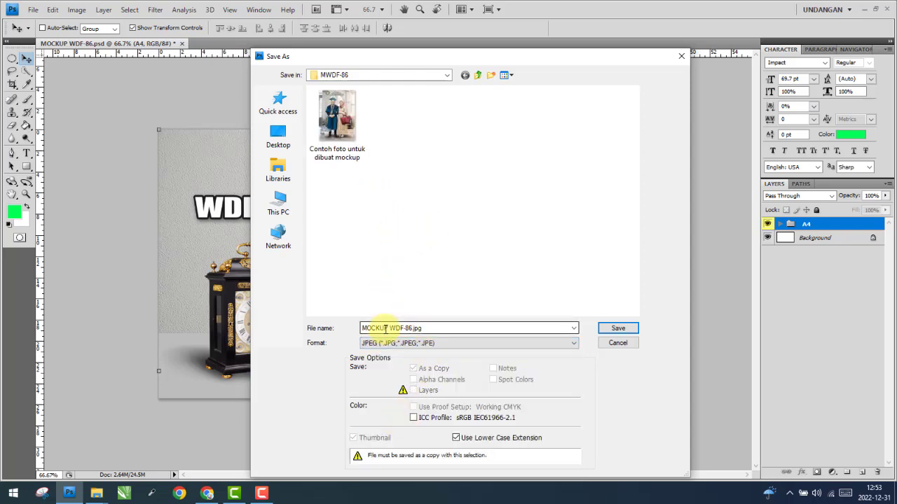
click(620, 328)
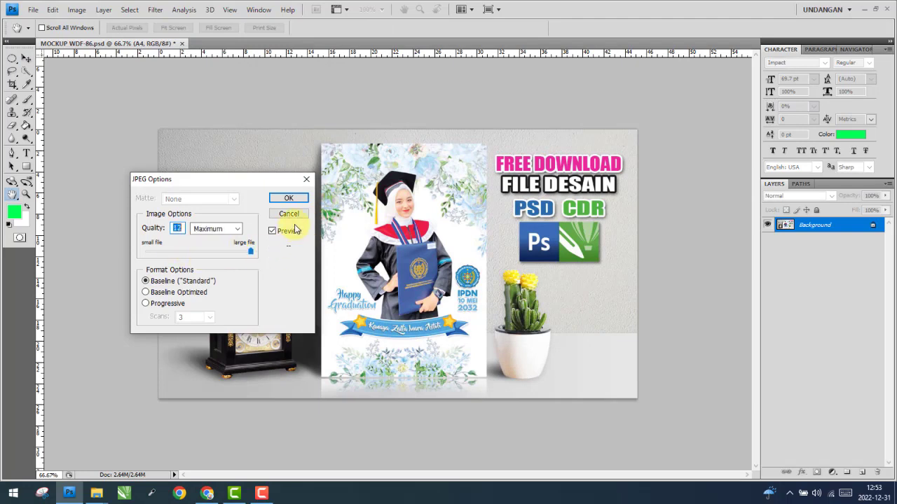
click(289, 198)
mouse_move(97, 493)
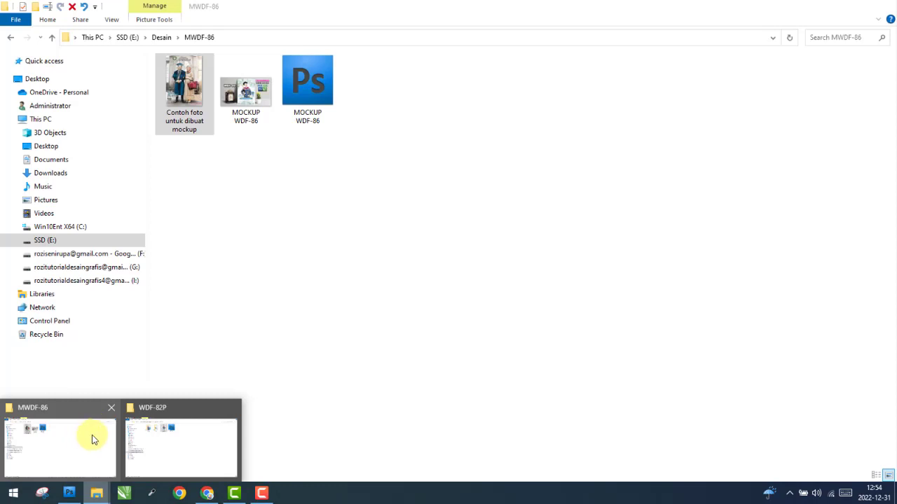
Preview the MOCKUP WDF-86 JPEG in Photos from the MWDF-86 folder
click(88, 436)
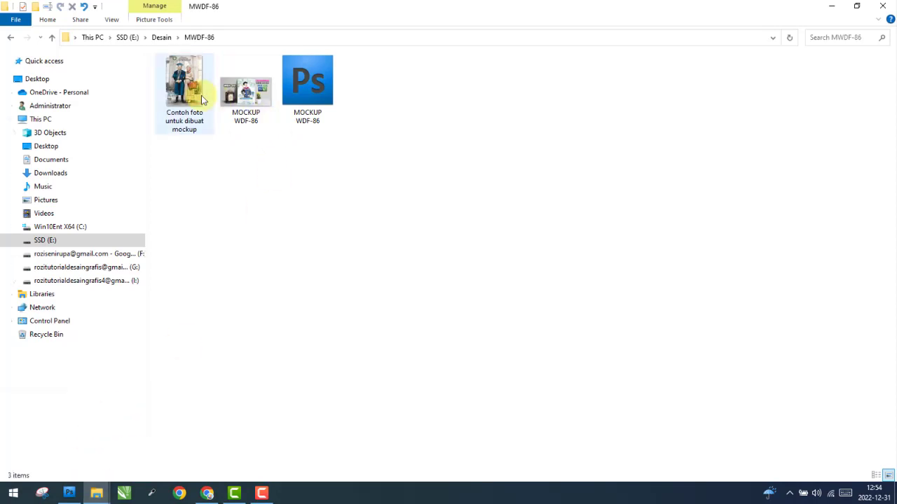
click(246, 88)
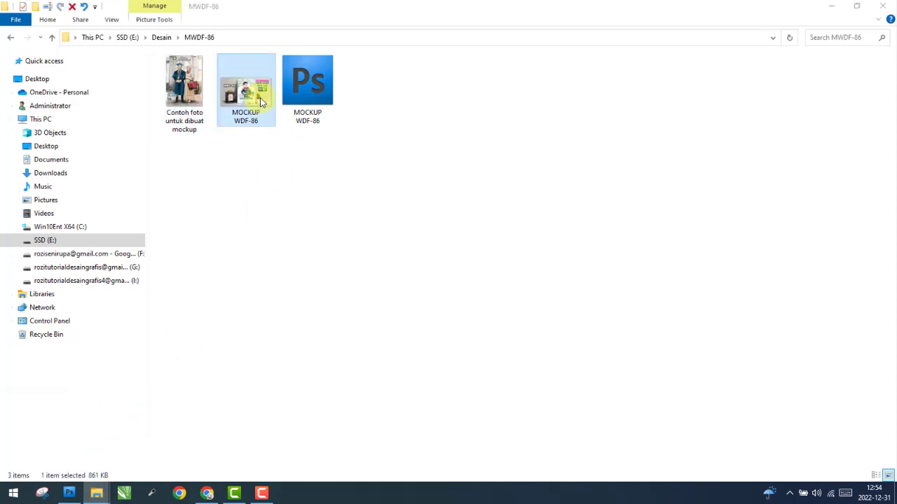
double_click(260, 102)
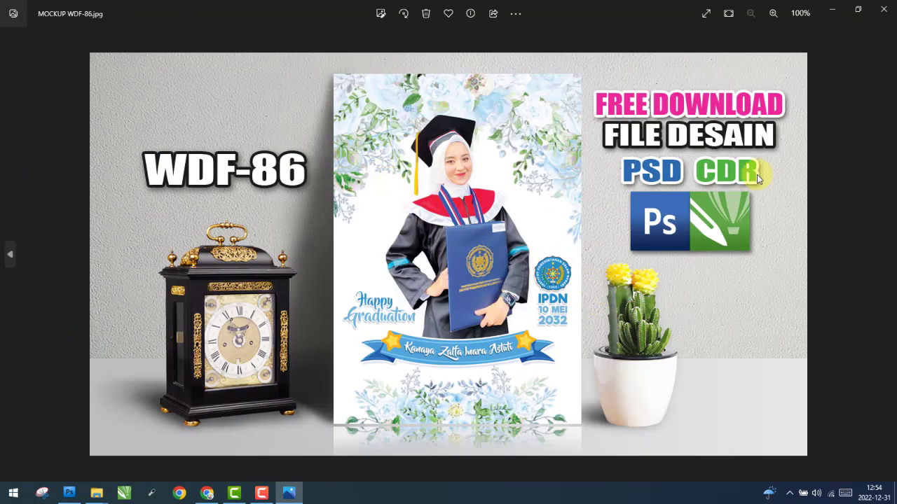
click(881, 10)
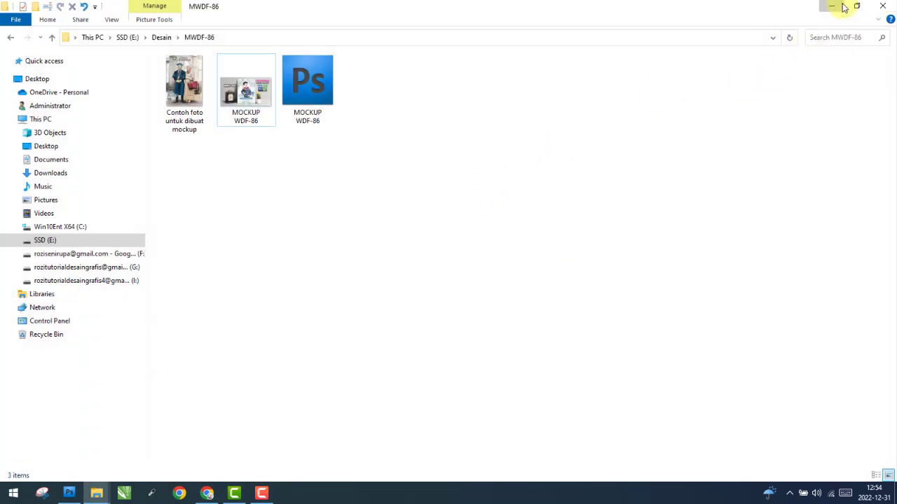
Permanently delete the sample photo and mockup JPEG, then return to Photoshop
drag(264, 166, 177, 82)
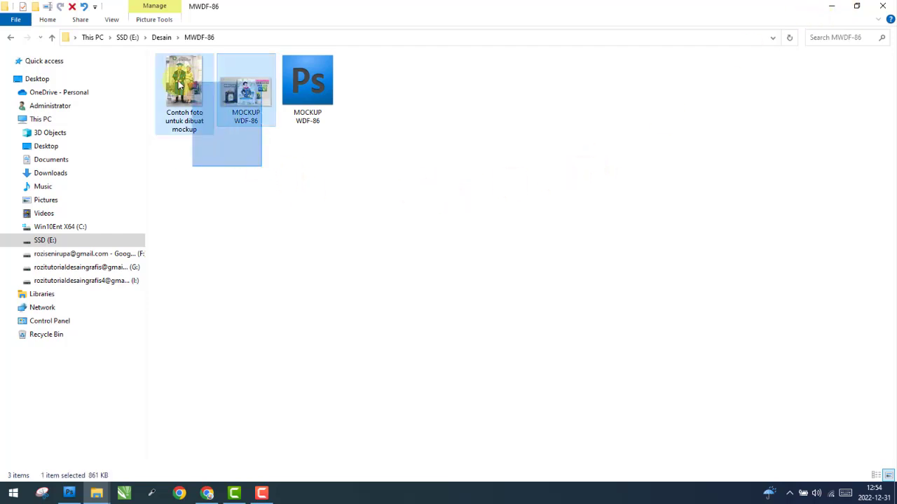
right_click(167, 67)
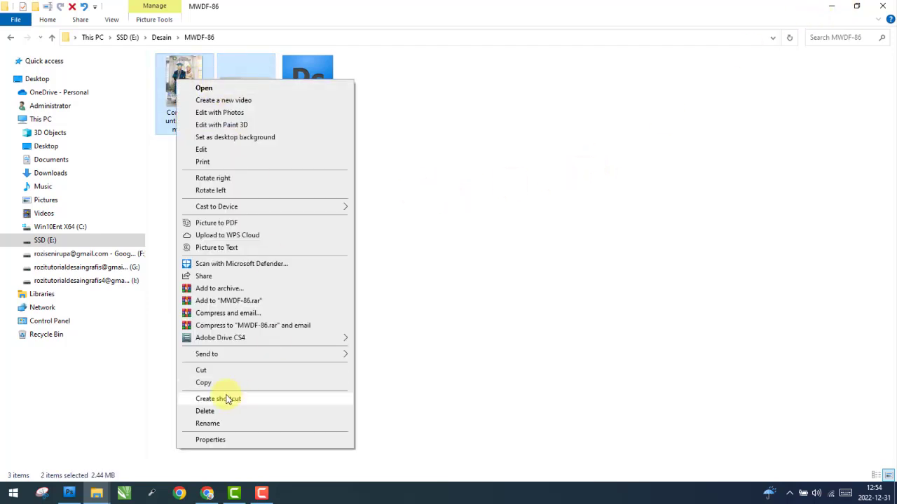
click(210, 413)
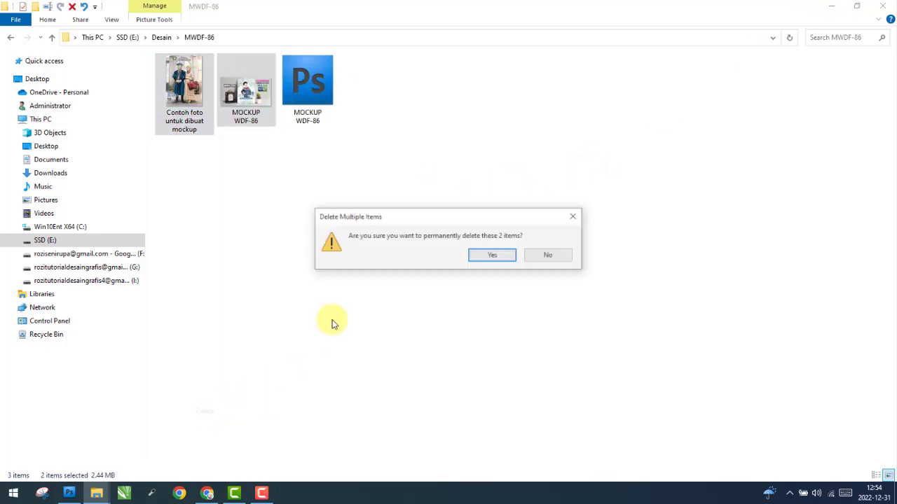
click(494, 257)
click(70, 494)
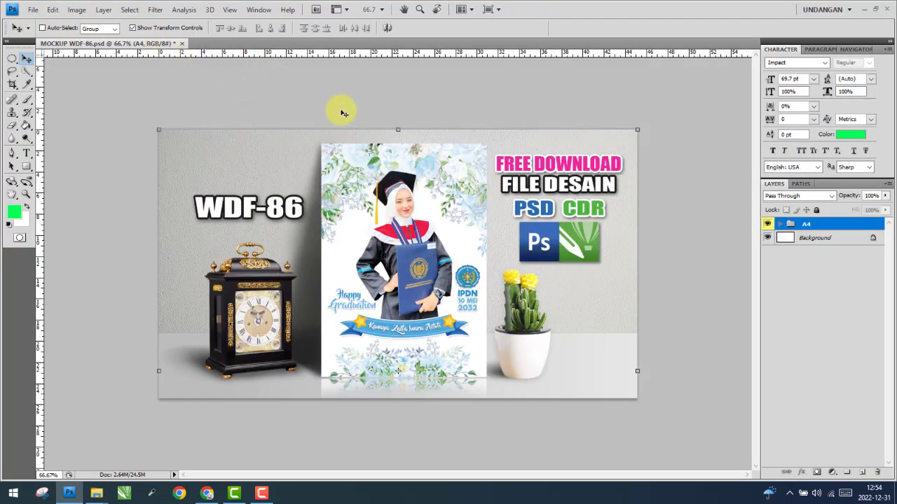
mouse_move(97, 494)
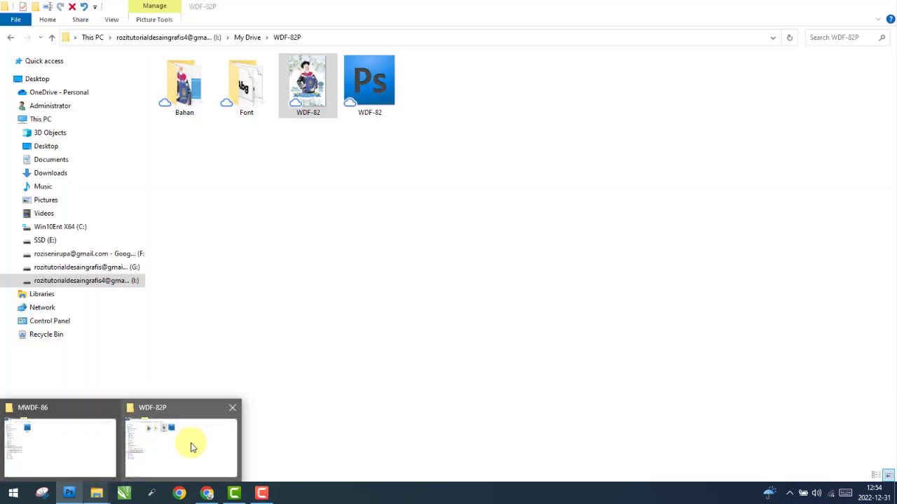
Browse My Drive and WDF-85P, then open the Desain folder on SSD (E:)
click(190, 442)
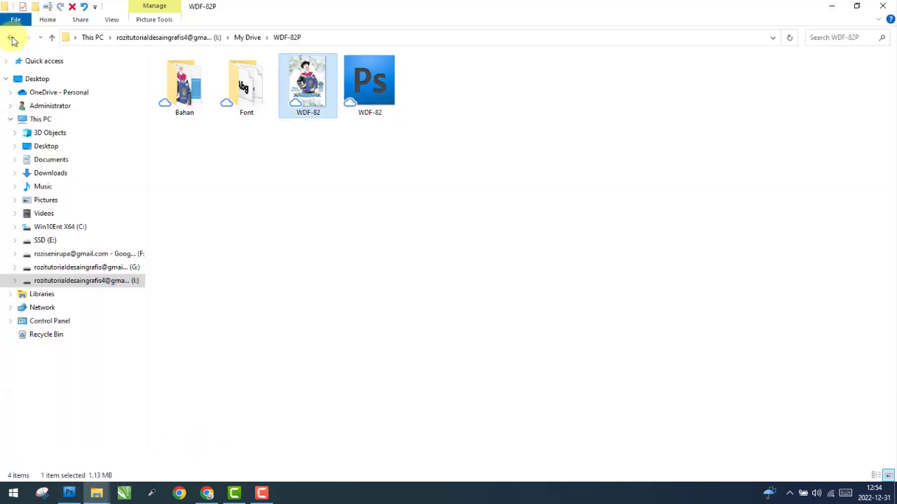
click(12, 40)
scroll(633, 304, down, 2)
scroll(669, 253, down, 2)
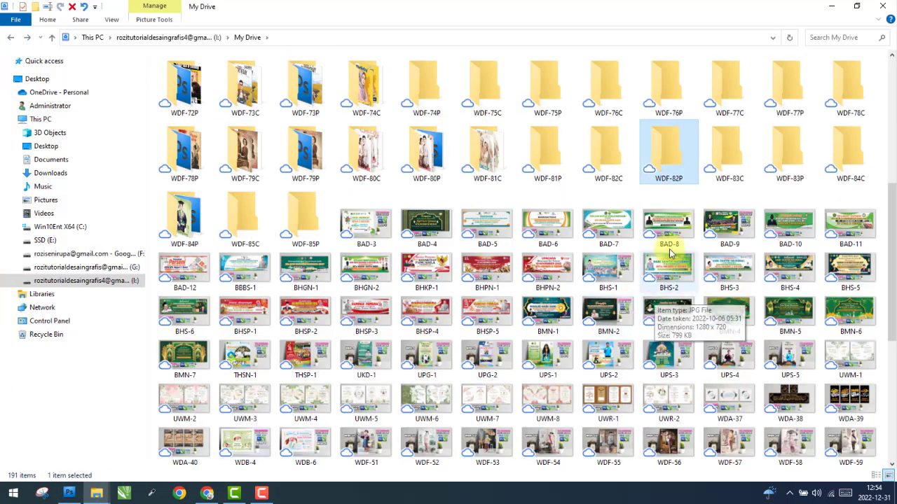
double_click(303, 222)
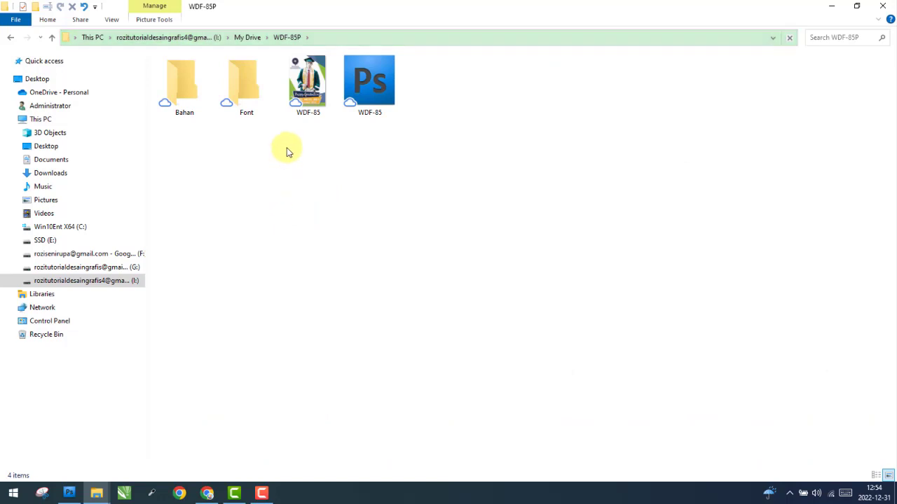
key(alt+Left)
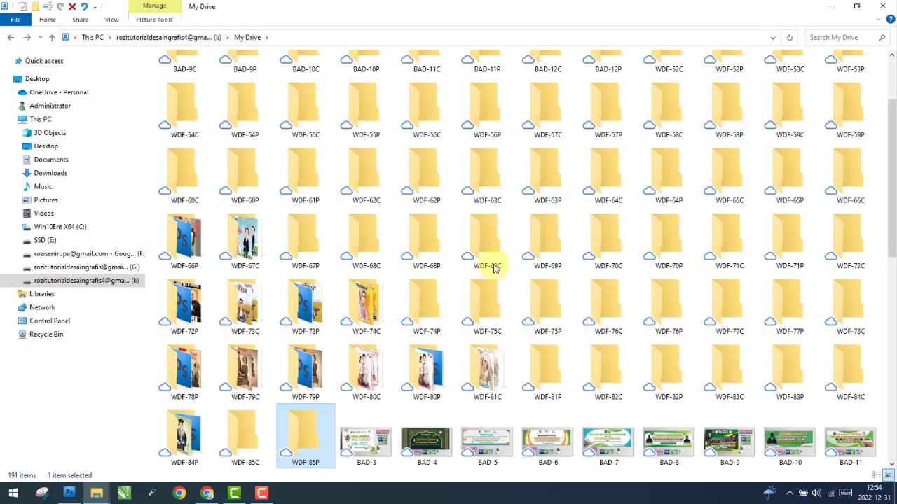
click(110, 241)
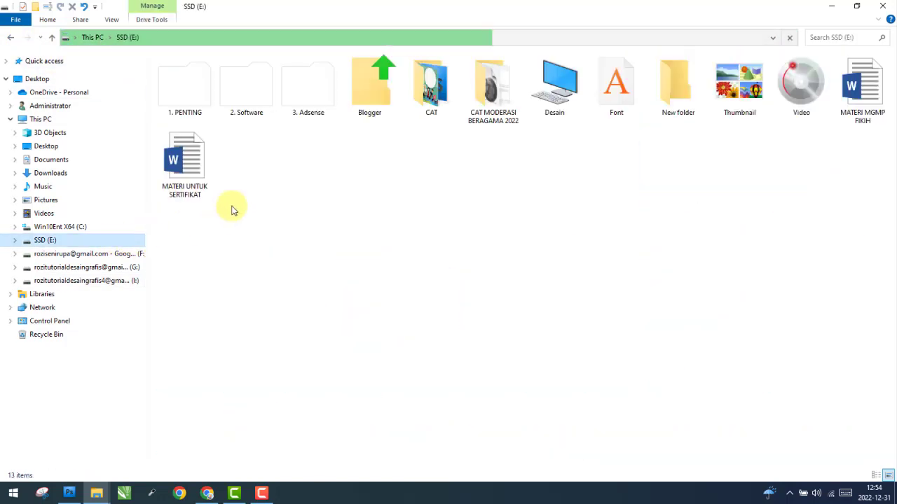
double_click(560, 95)
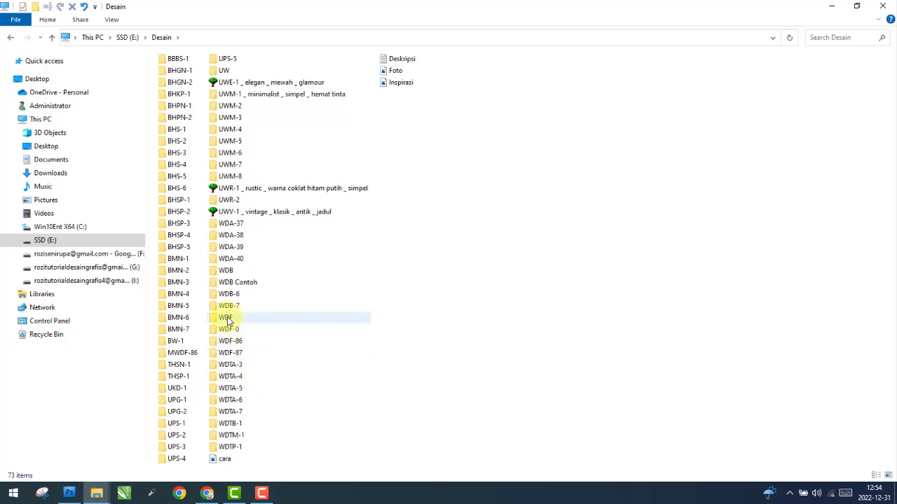
Extract the WDF-86P archive in the WDF-86 folder to 'WDF-86P\' and open it
double_click(232, 340)
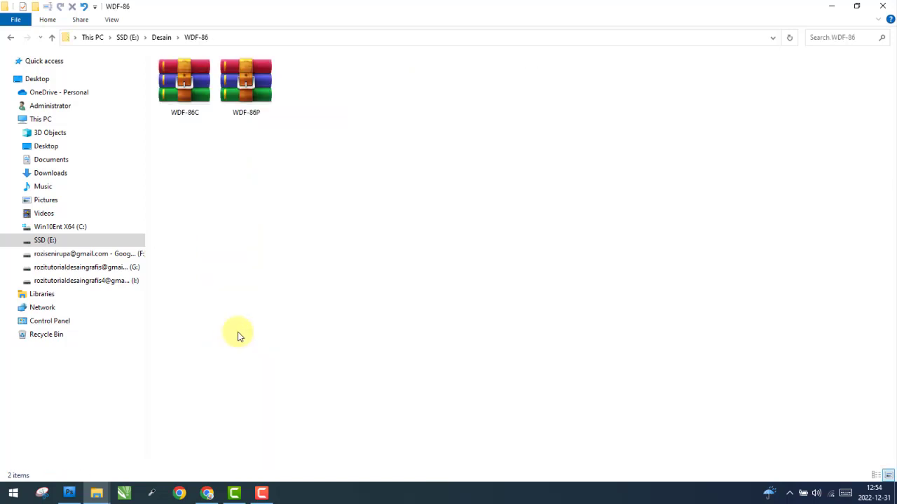
click(261, 98)
right_click(264, 100)
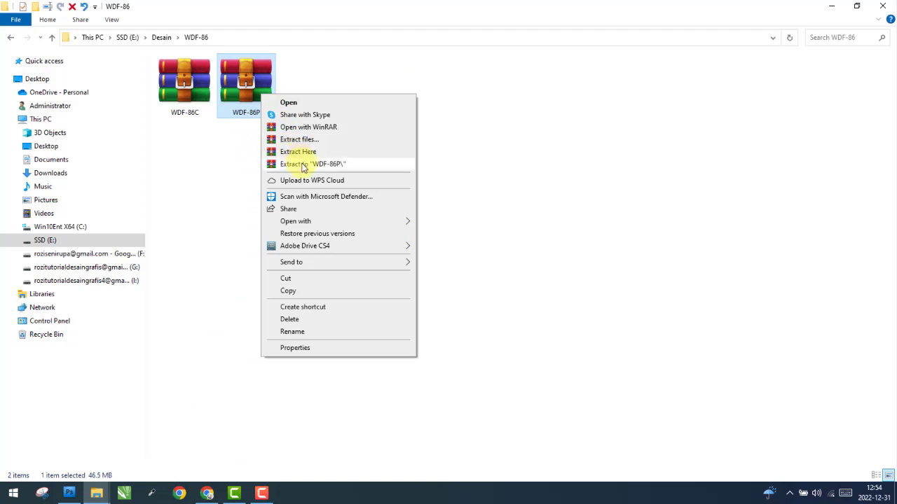
click(295, 164)
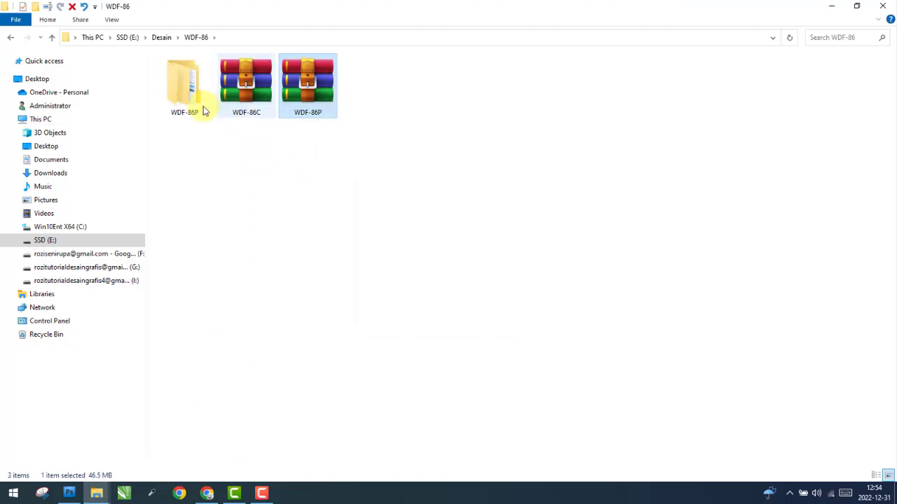
double_click(202, 109)
double_click(207, 106)
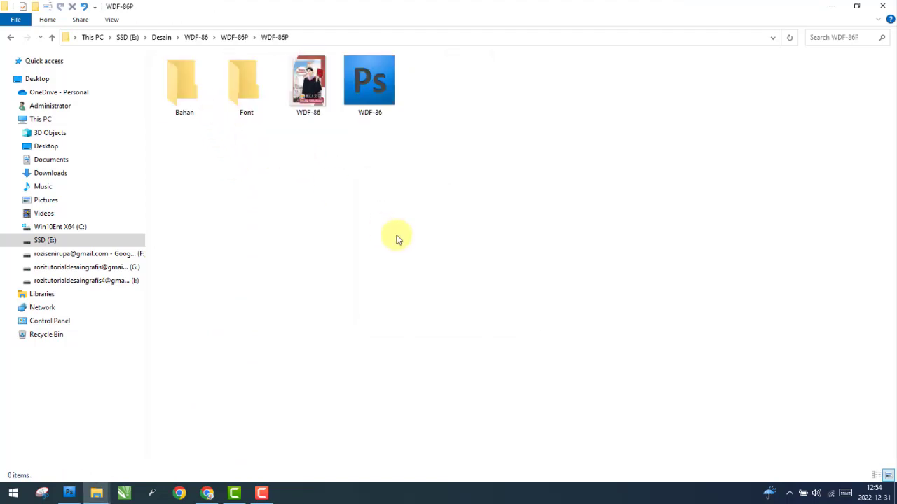
Copy the WDF-86 image into MWDF-86 and drag it into Photoshop
click(306, 84)
right_click(306, 85)
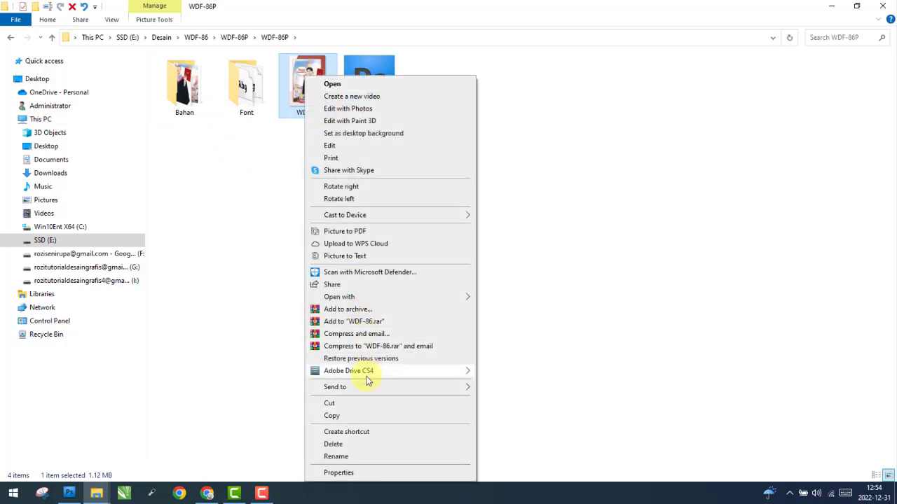
click(346, 416)
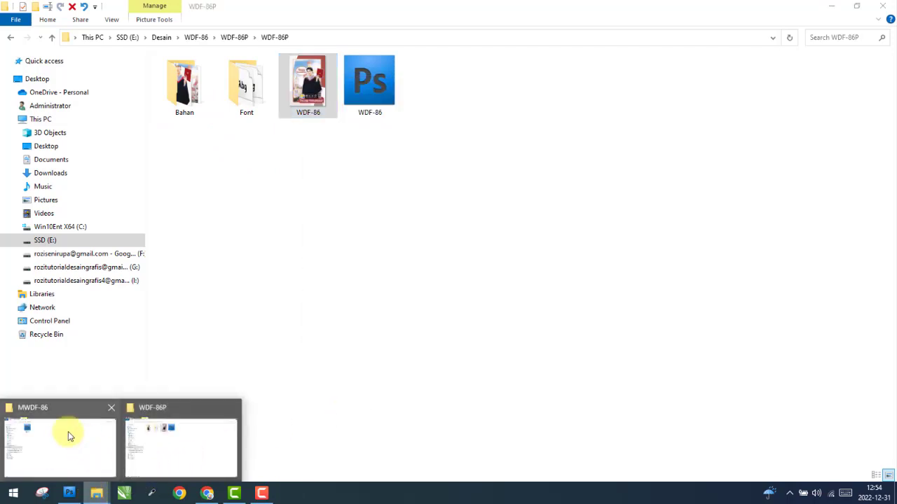
click(68, 432)
right_click(300, 157)
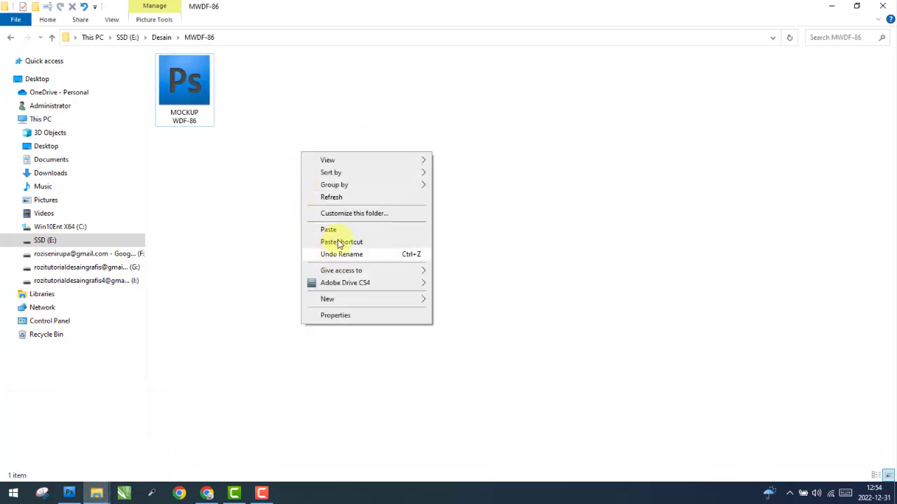
click(337, 231)
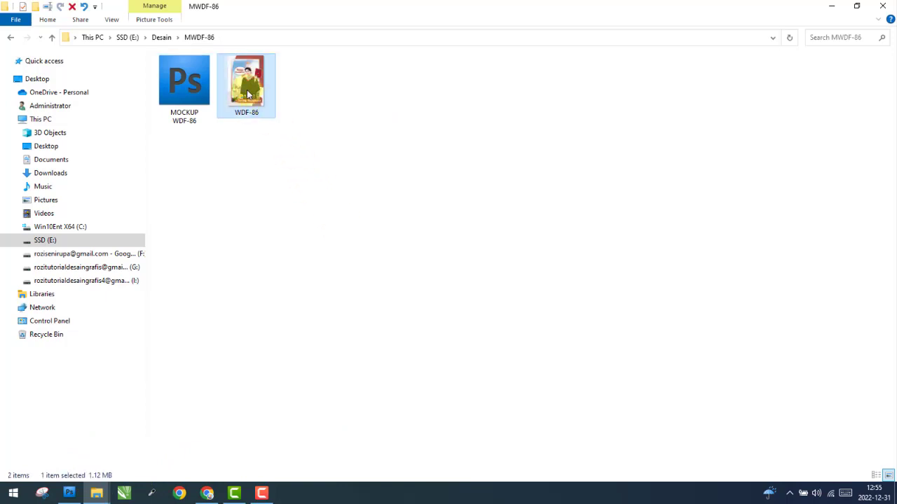
mouse_move(251, 86)
mouse_down()
mouse_move(543, 70)
mouse_move(526, 65)
mouse_up()
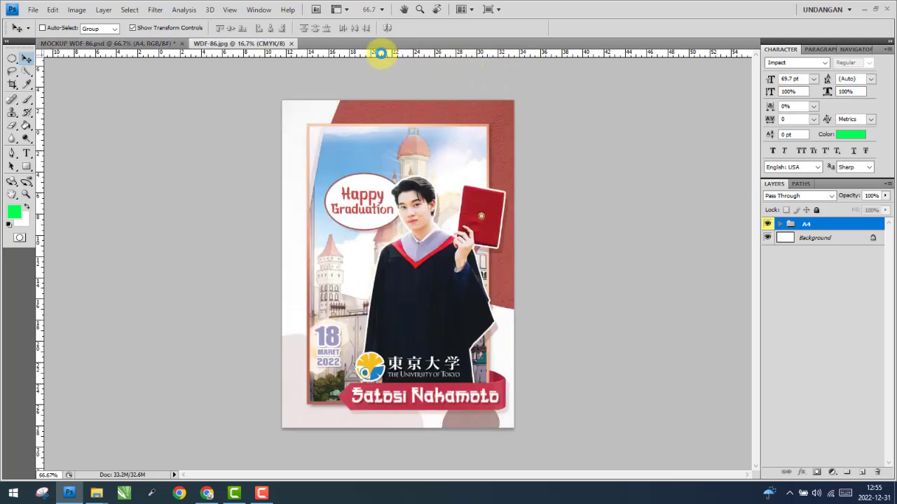
Open the A4 group's insert smart object and drop the WDF-86 design in as Layer 5
drag(263, 43, 146, 140)
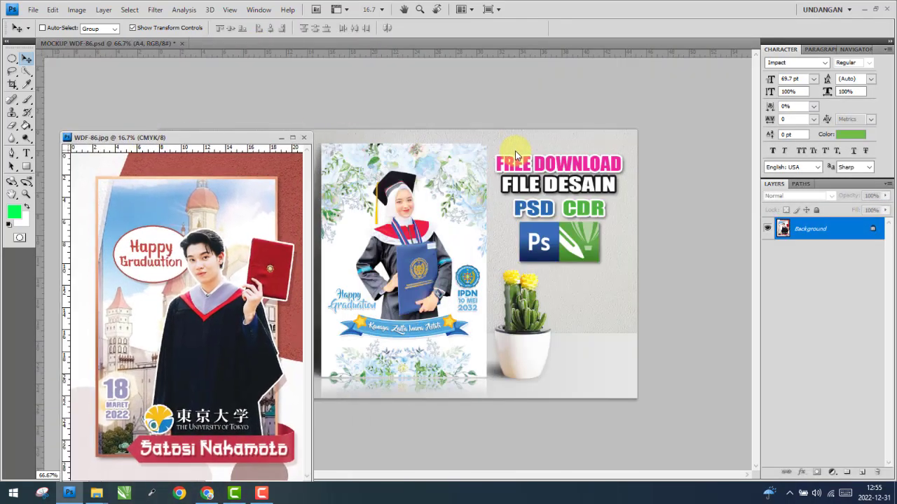
click(516, 151)
click(781, 224)
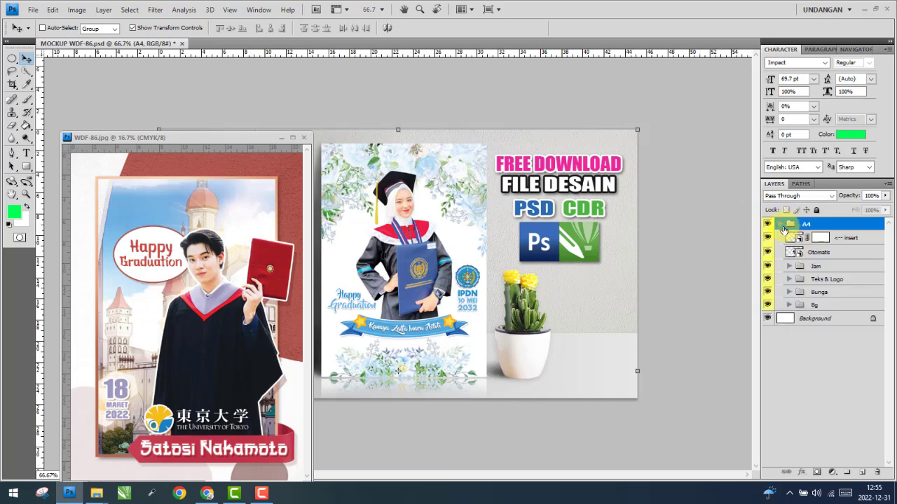
double_click(800, 240)
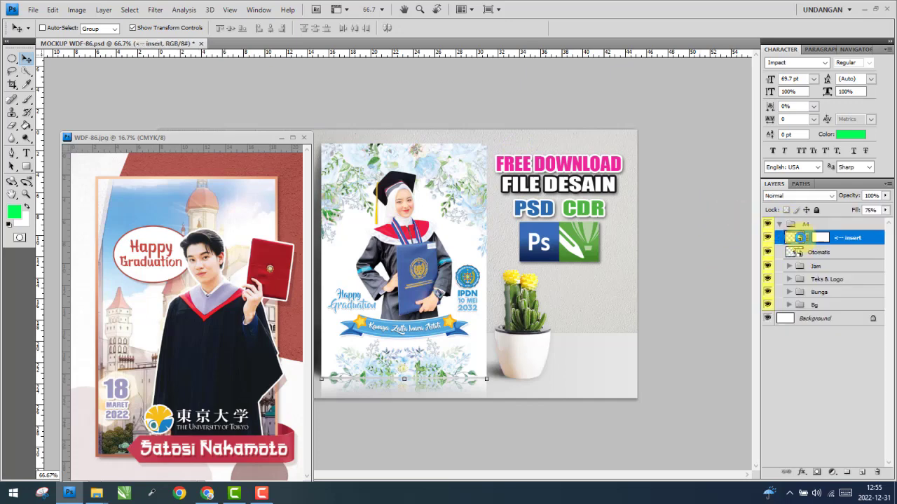
drag(180, 247, 329, 196)
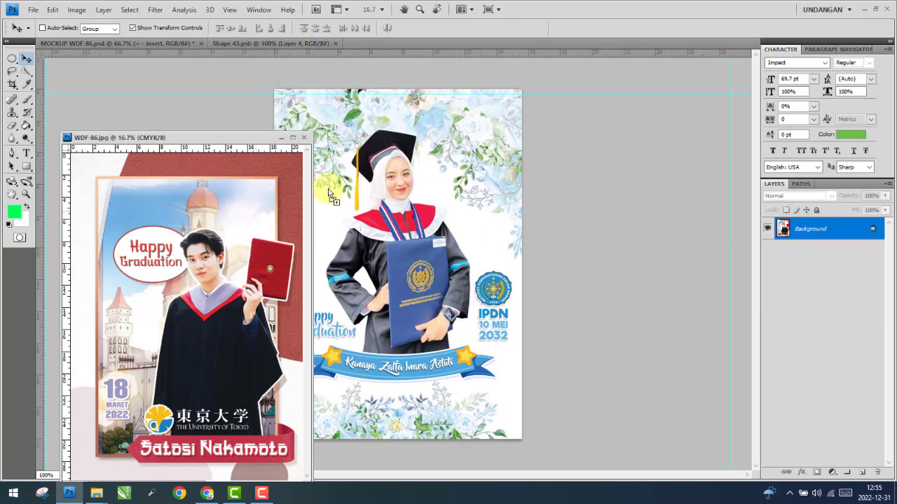
drag(401, 173, 392, 176)
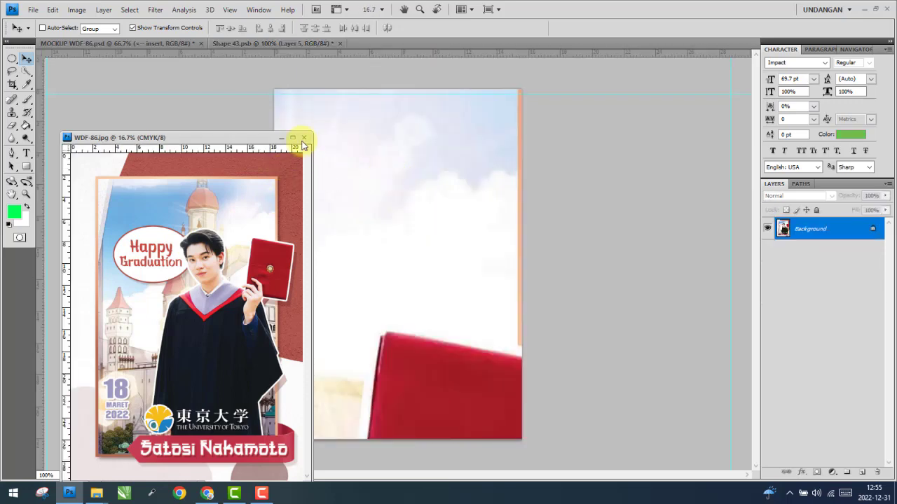
Close the WDF-86 image and delete Layer 4 and Layer 3 from the smart object
click(303, 138)
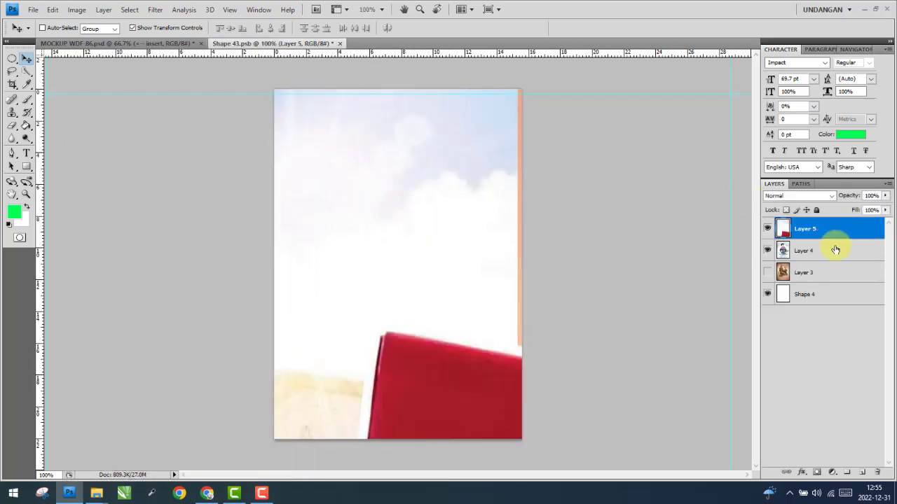
click(836, 250)
click(878, 473)
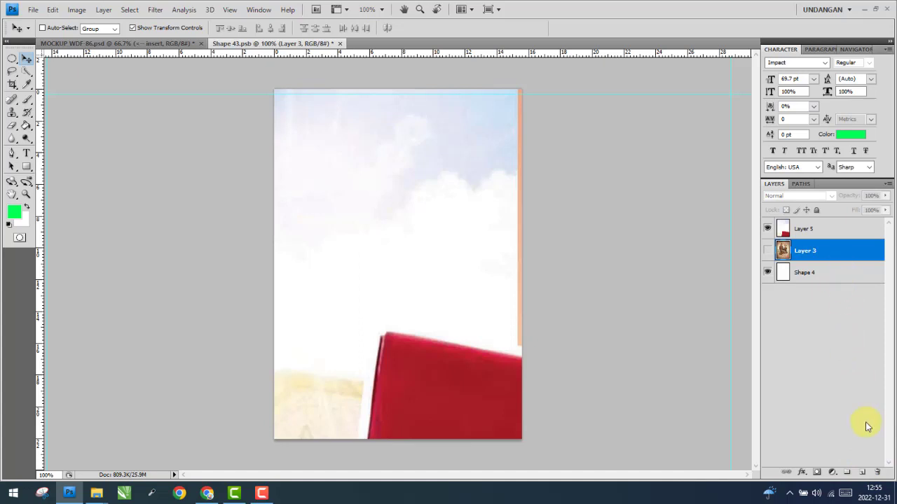
click(877, 473)
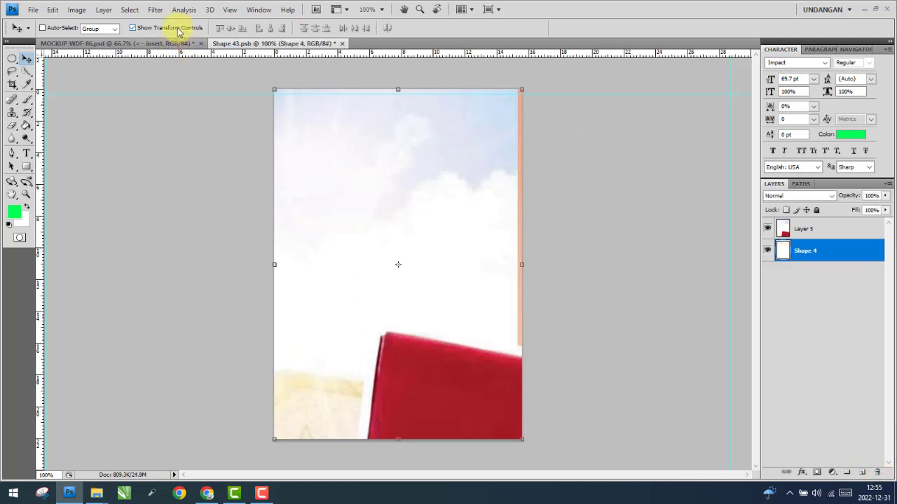
Fit the page on screen, select Layer 5 and zoom out to see it
right_click(363, 133)
click(384, 140)
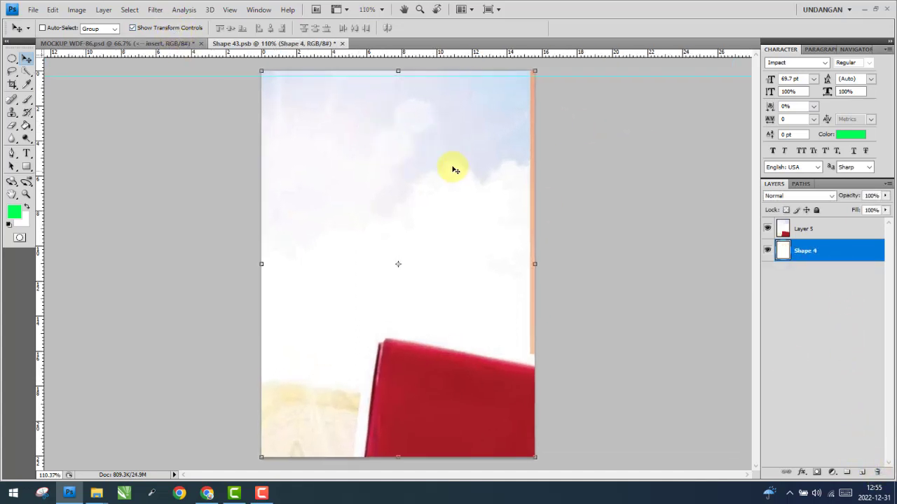
click(813, 229)
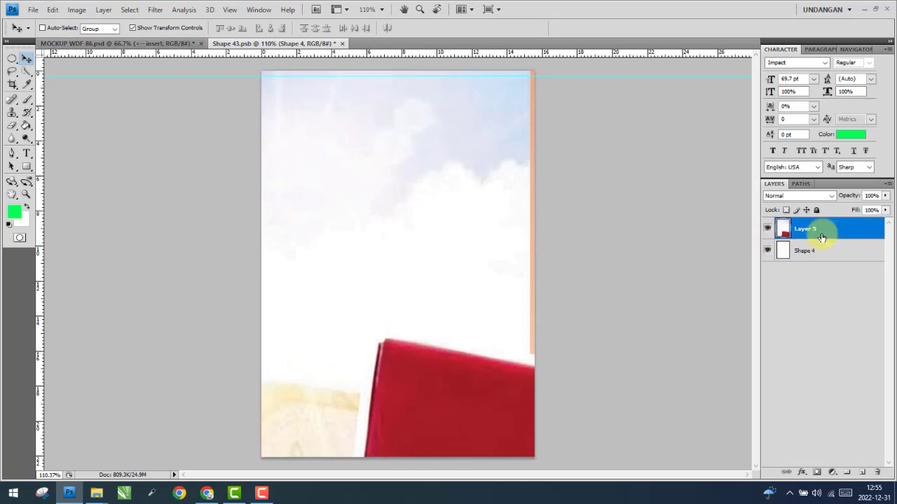
right_click(350, 144)
click(367, 150)
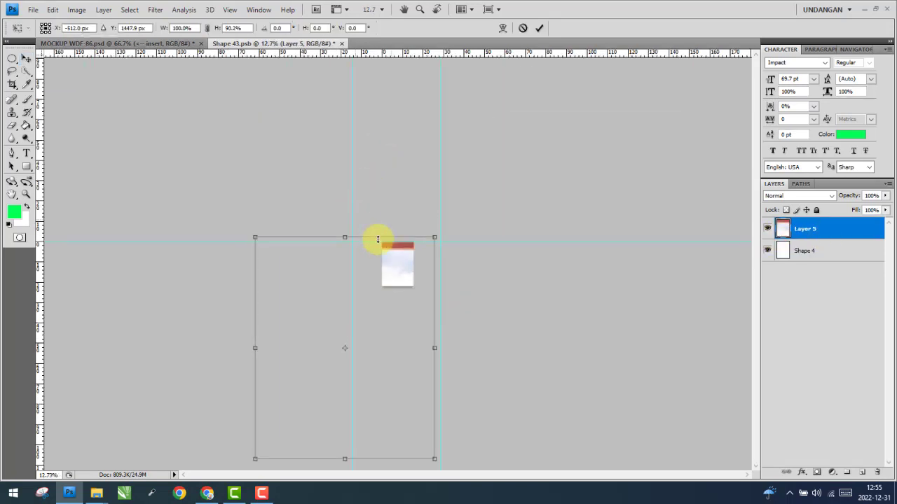
Scale Layer 5 down to the page guides and stretch its top edge to the page top
drag(345, 207, 356, 245)
drag(255, 350, 381, 288)
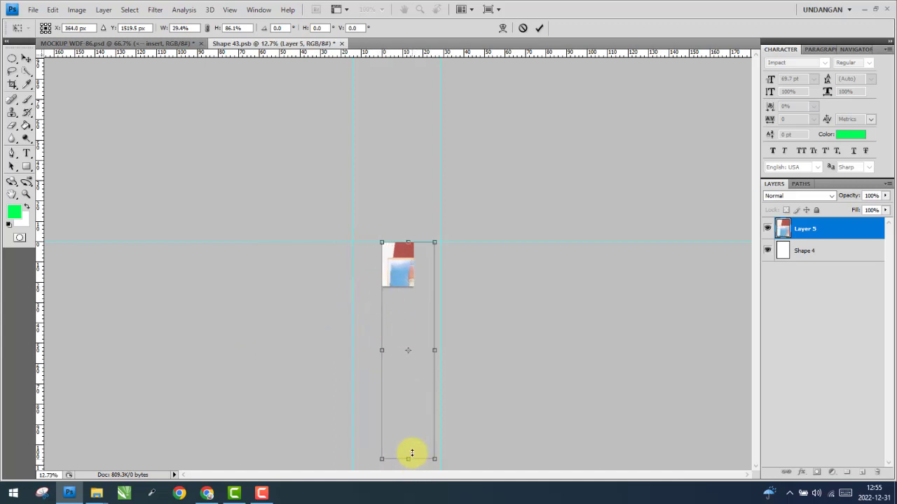
mouse_move(412, 454)
mouse_down()
mouse_move(408, 286)
mouse_move(415, 266)
mouse_up()
key(Return)
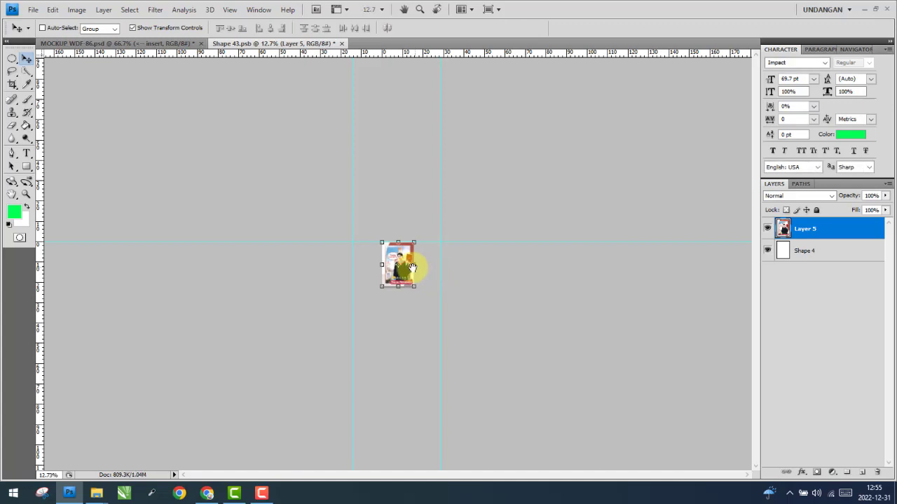
right_click(416, 266)
click(425, 274)
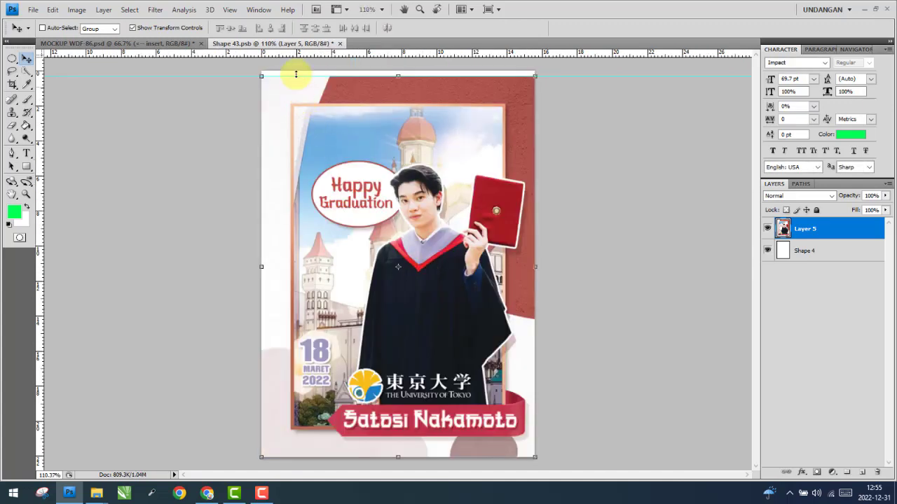
drag(399, 76, 400, 71)
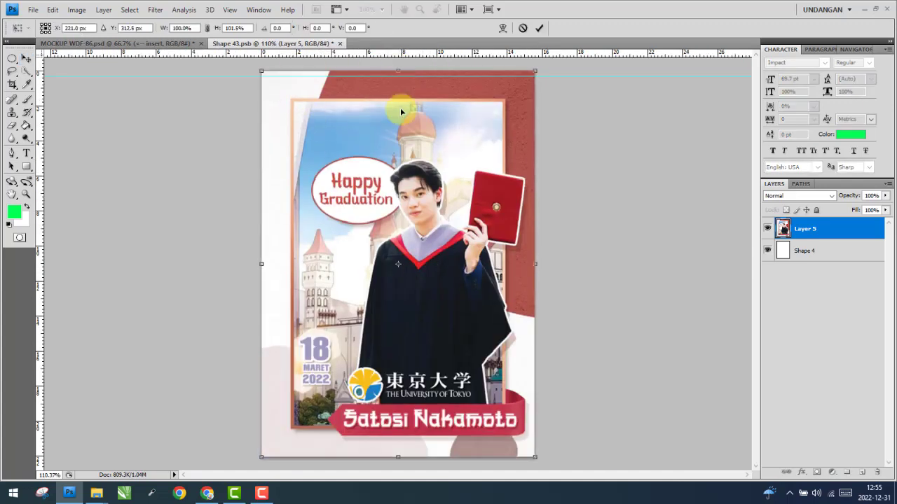
mouse_move(265, 44)
mouse_down()
mouse_move(291, 125)
mouse_move(677, 91)
mouse_up()
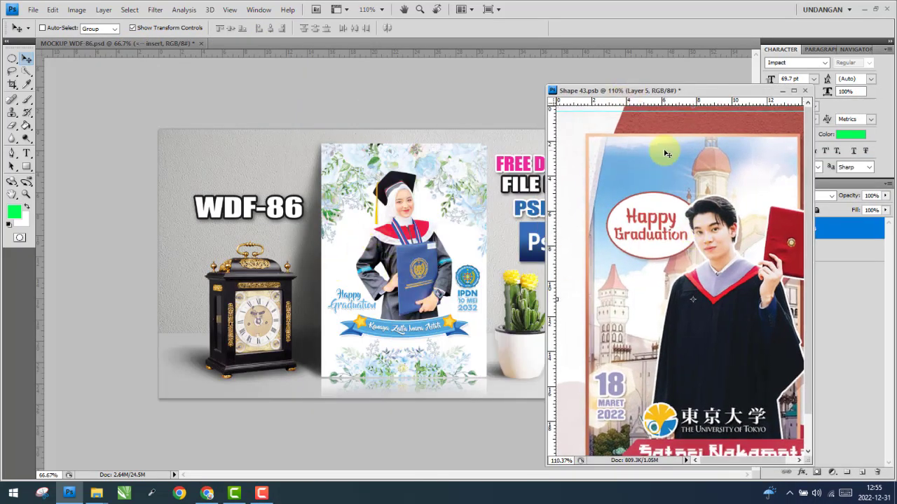
Save Shape 43.psb so the mockup shows the new graduation design, then close it and collapse the A4 group
key(ctrl+0)
click(33, 12)
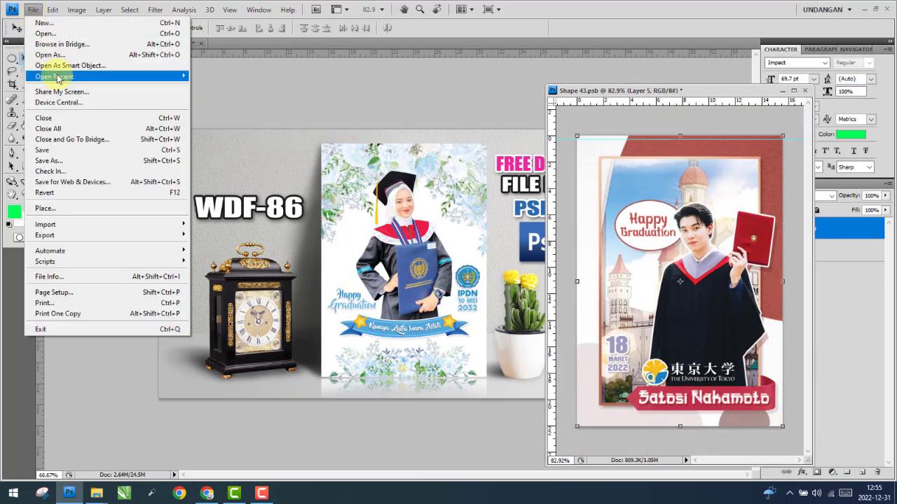
click(70, 146)
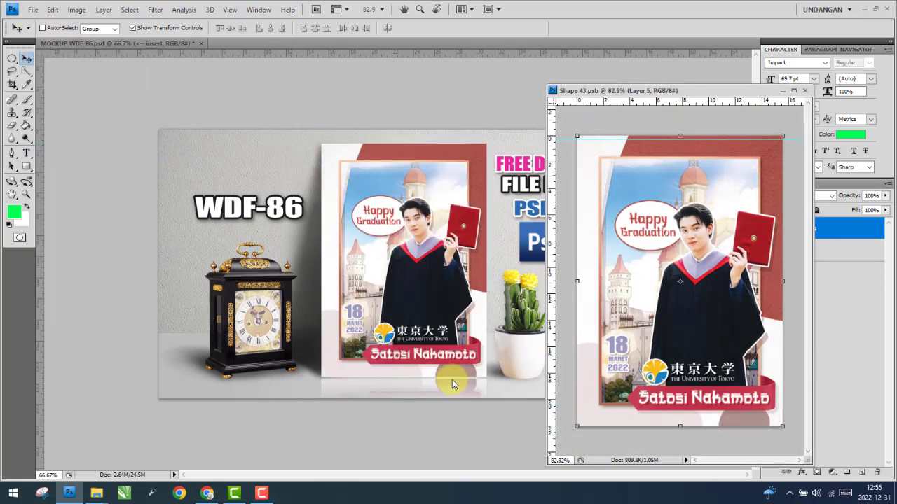
click(806, 97)
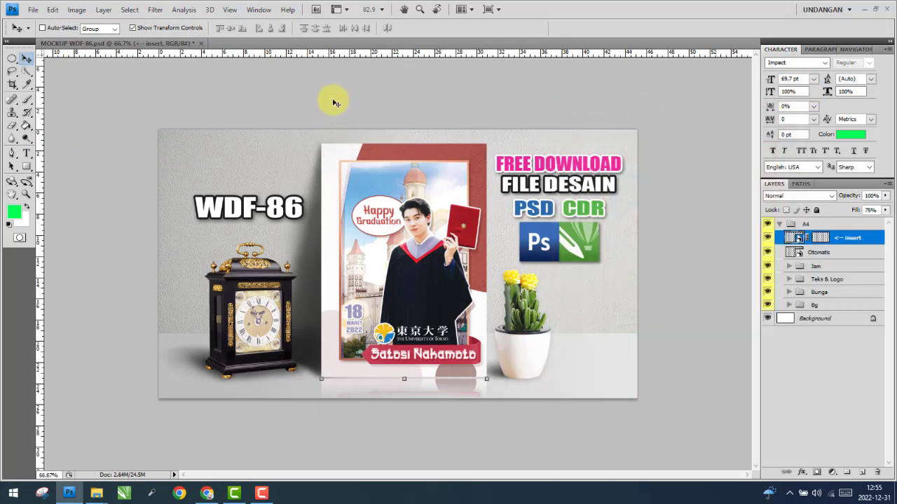
click(778, 225)
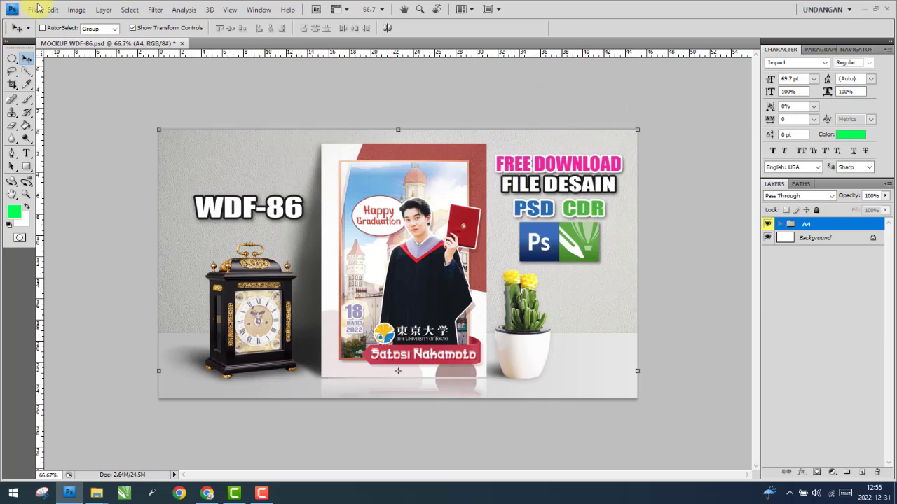
Save the mockup, then export it as MOCKUP WDF-86.jpg in MWDF-86 at quality 4 (Low)
click(33, 9)
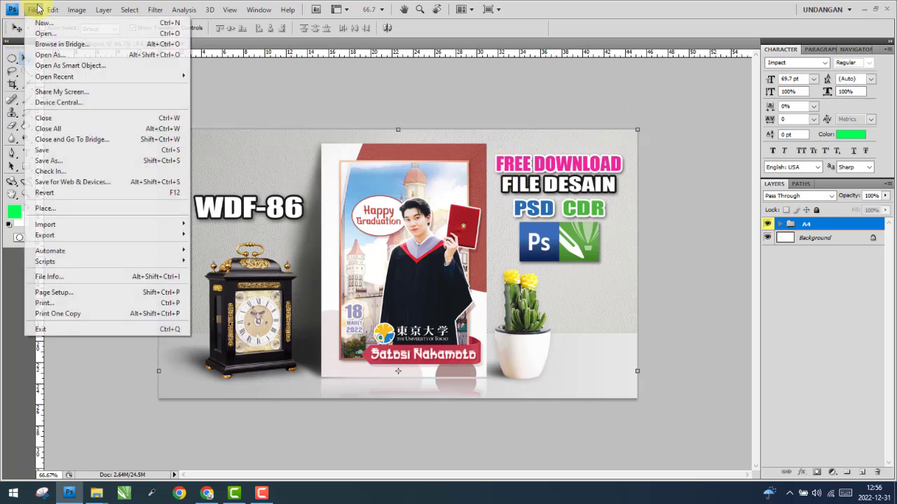
click(75, 151)
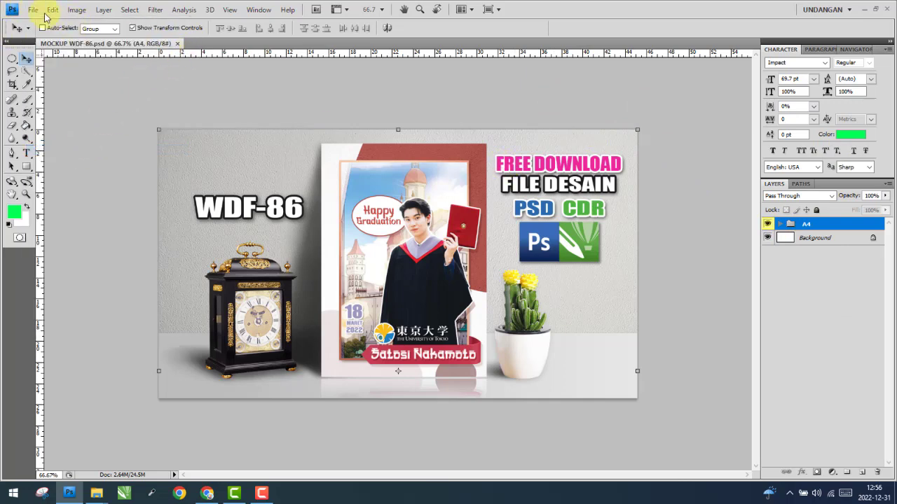
click(33, 9)
click(66, 161)
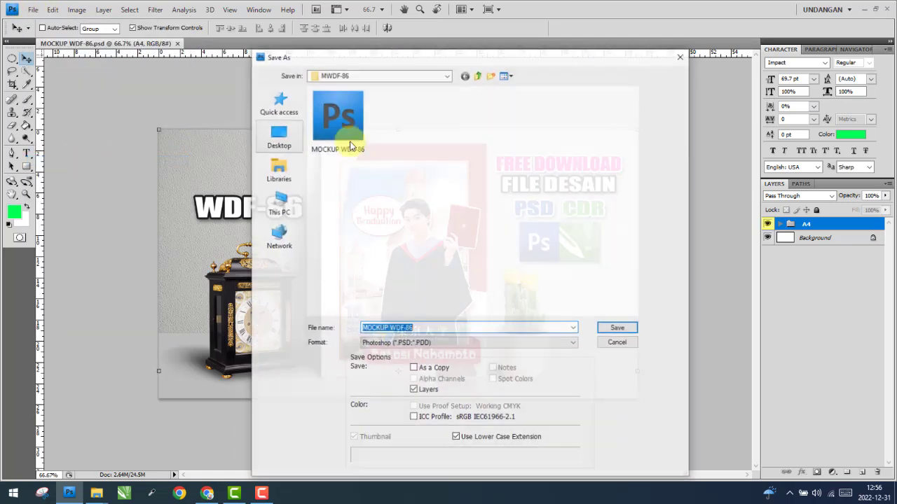
click(422, 347)
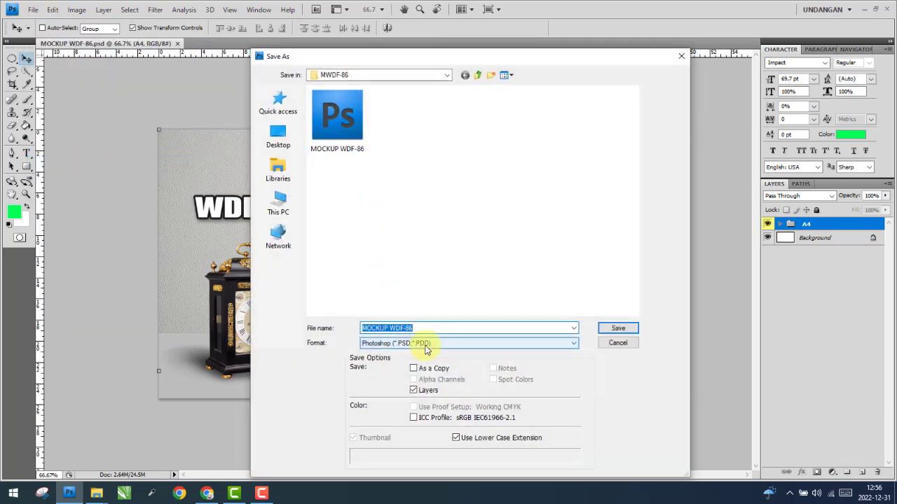
click(405, 419)
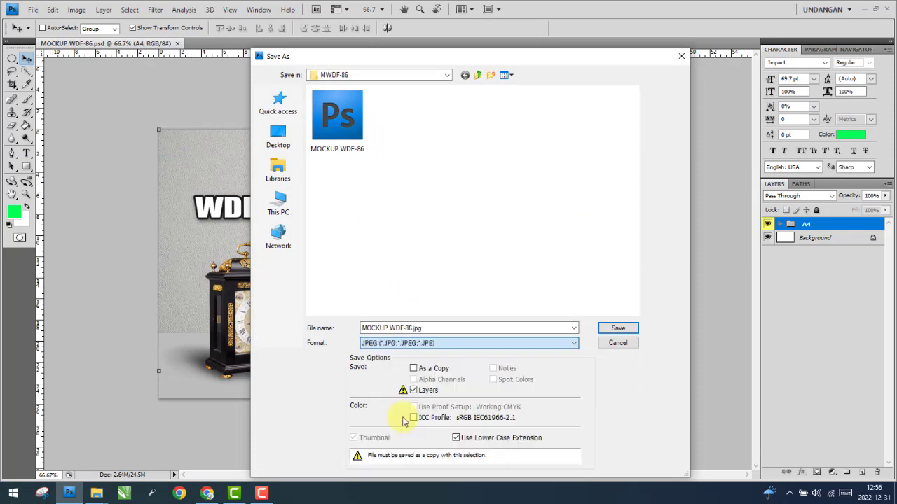
click(622, 333)
drag(252, 252, 180, 253)
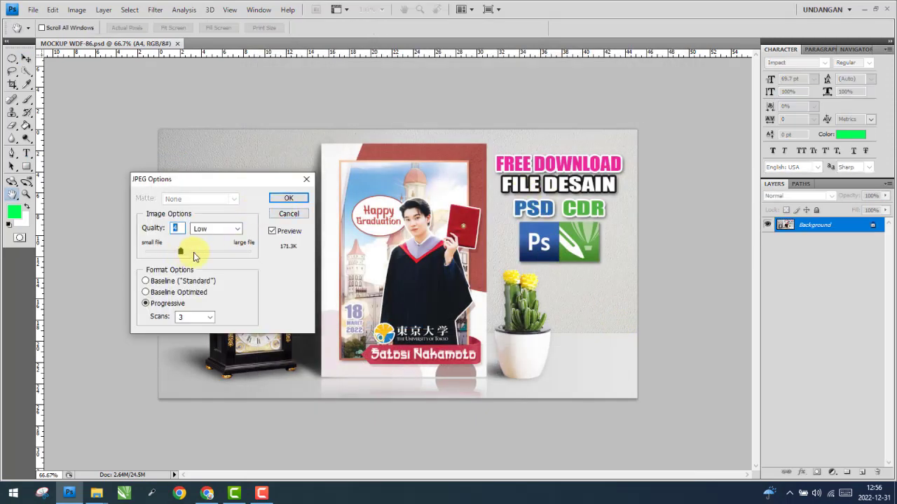
click(298, 201)
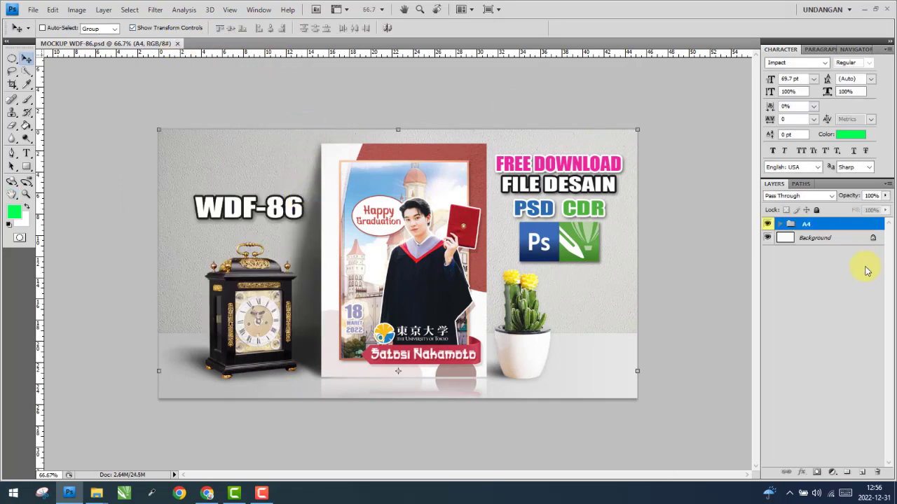
Re-save the mockup document and quit Photoshop
click(781, 224)
click(781, 225)
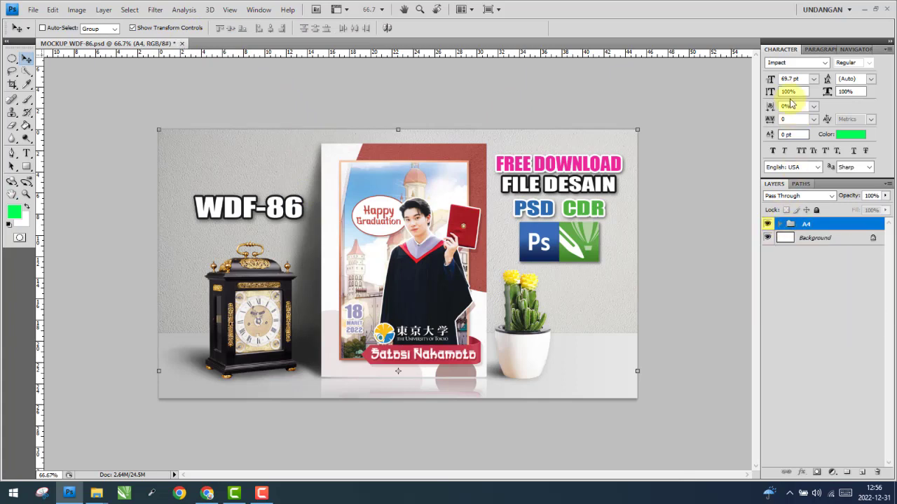
click(888, 10)
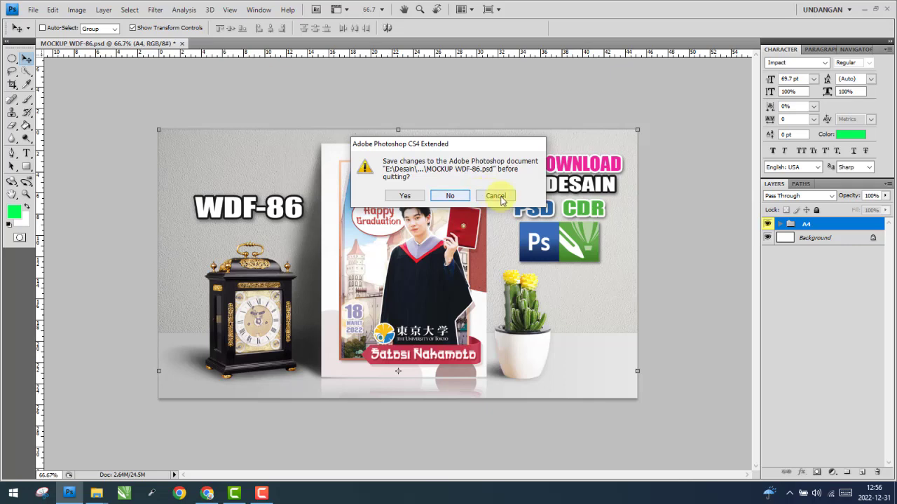
click(497, 196)
click(33, 10)
click(70, 149)
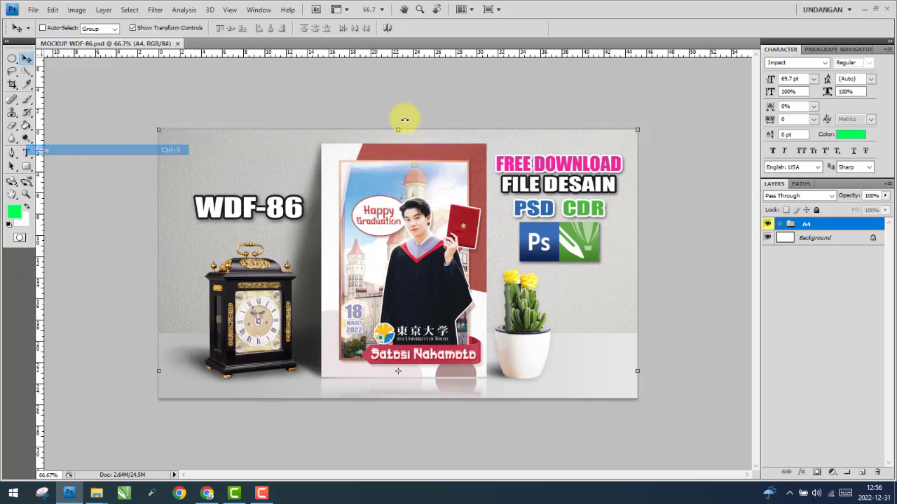
click(887, 9)
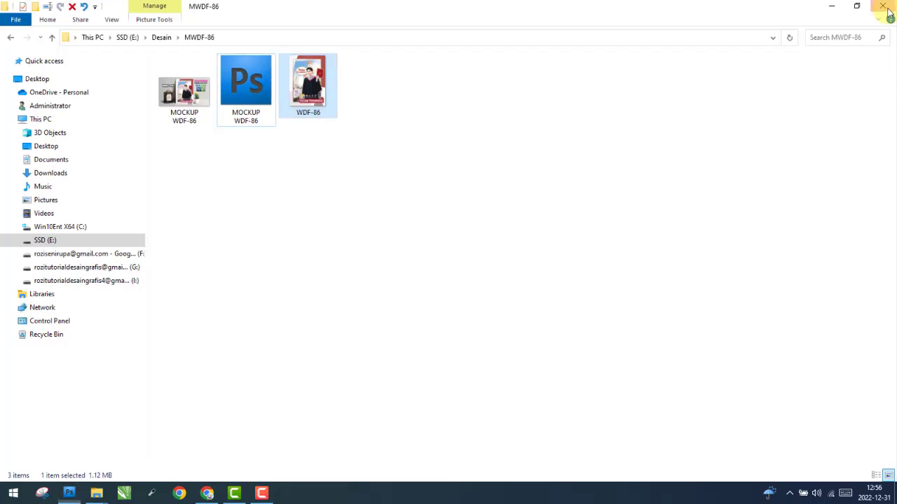
click(302, 179)
click(307, 88)
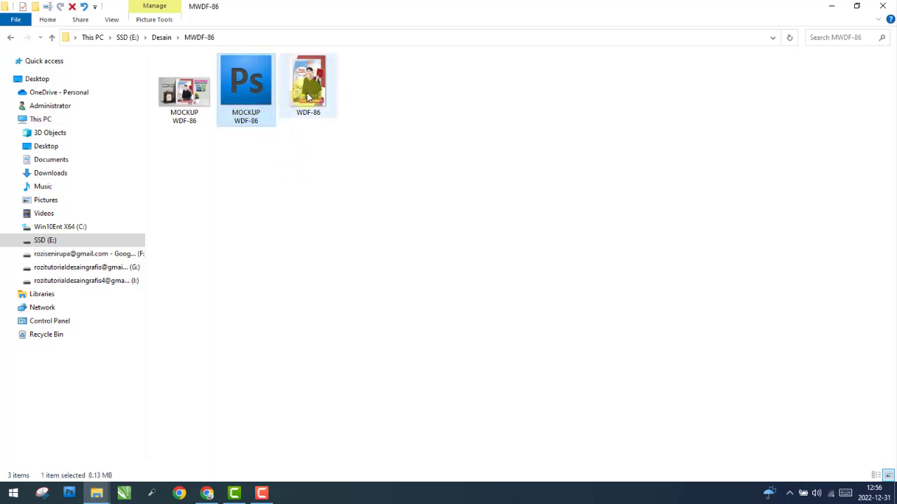
click(205, 94)
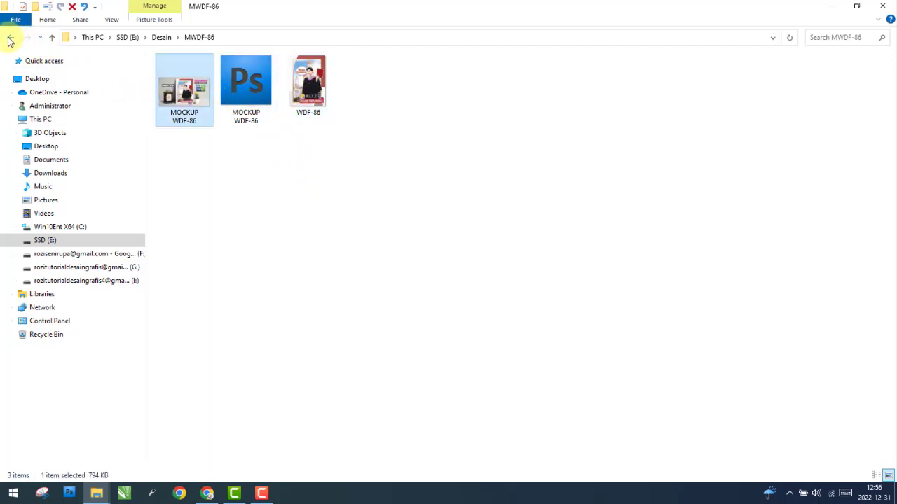
click(10, 38)
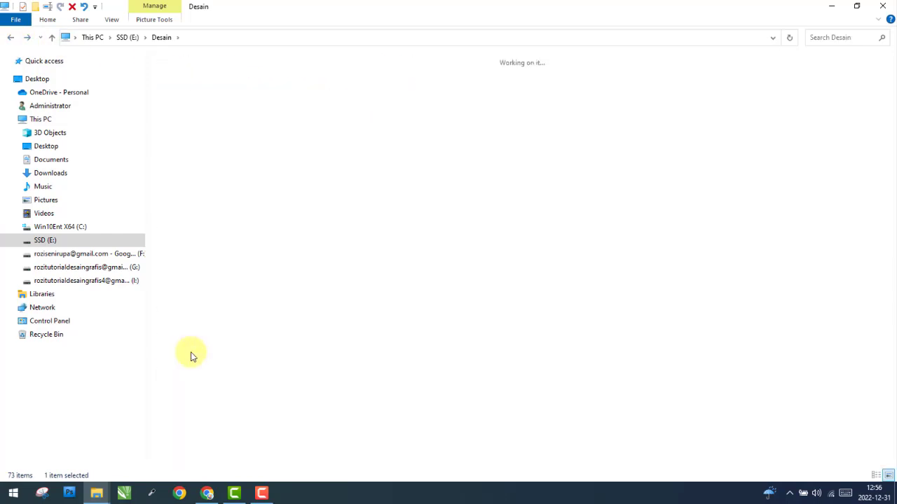
key(alt+Right)
mouse_move(385, 150)
mouse_down()
mouse_move(195, 79)
mouse_move(256, 210)
mouse_up()
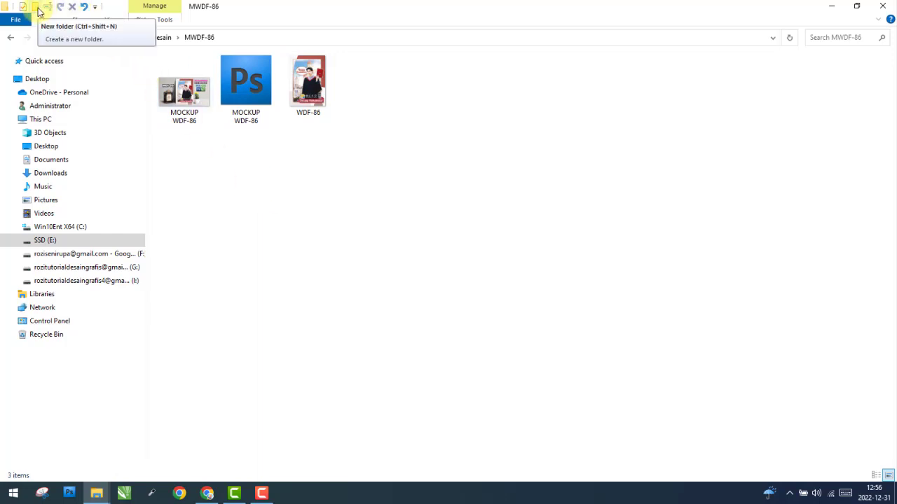
drag(390, 162, 186, 79)
Pack the three selected mockup files into MWDF-86.rar
right_click(186, 79)
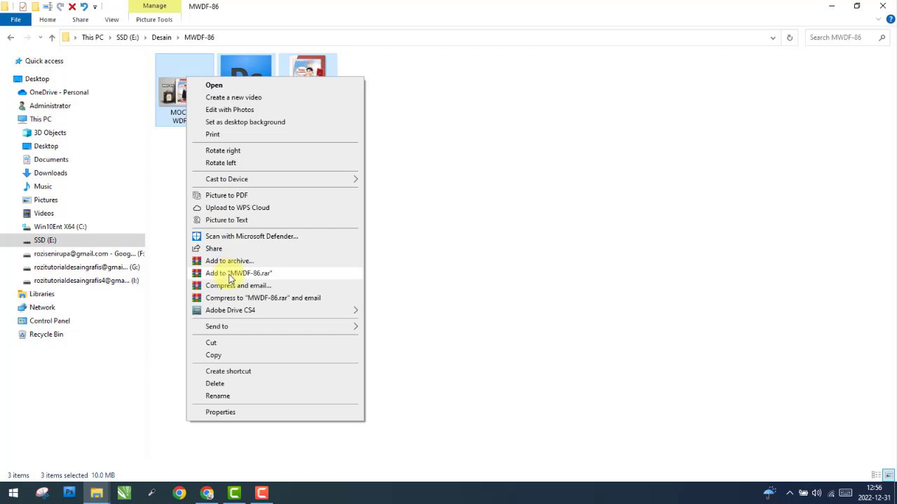
click(282, 273)
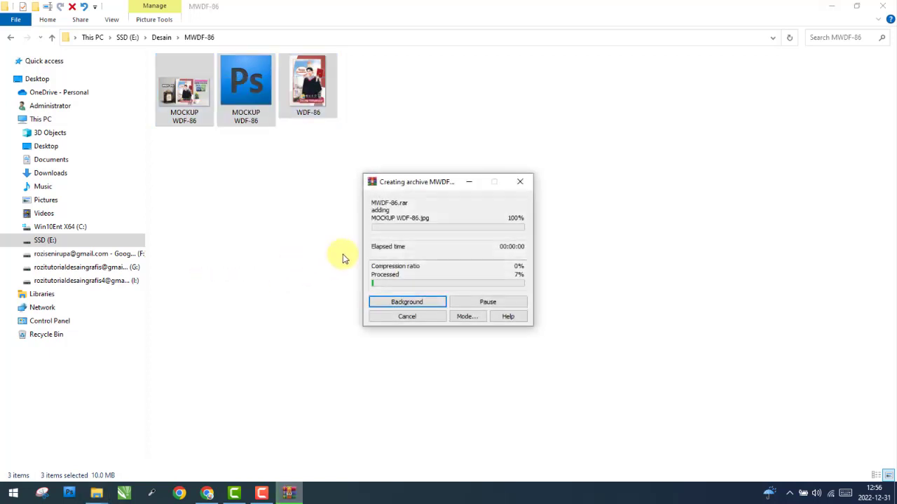
click(387, 158)
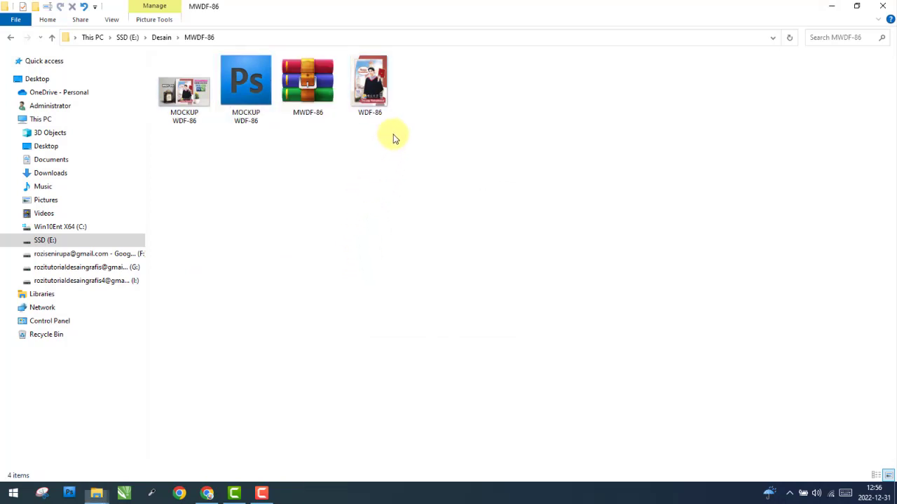
Delete the three original files, leaving only the MWDF-86.rar archive selected
click(392, 89)
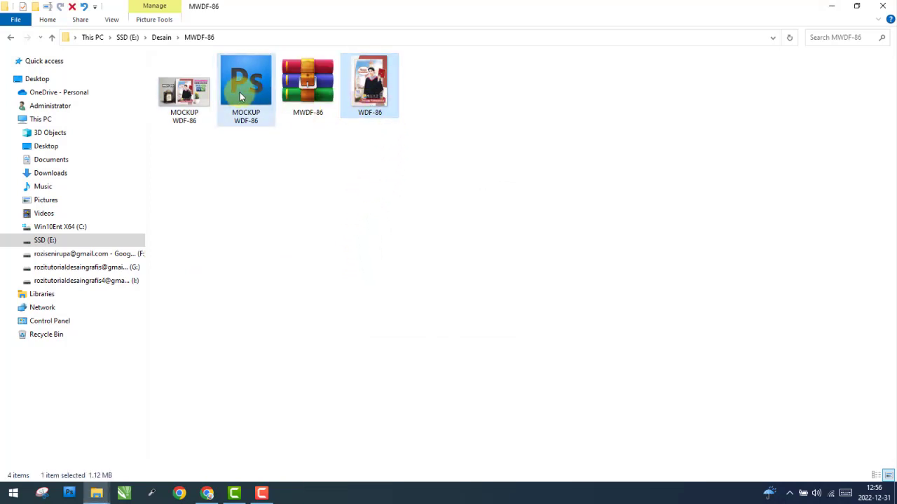
ctrl+click(185, 96)
right_click(186, 96)
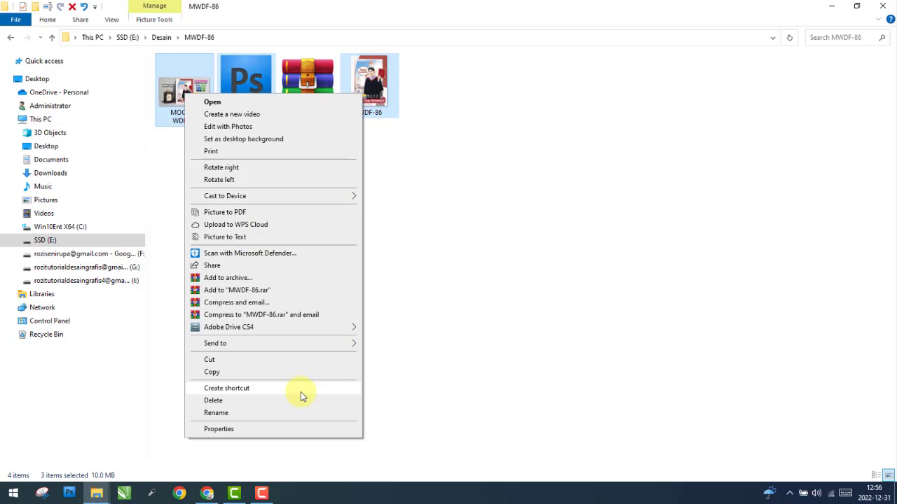
click(224, 400)
click(491, 256)
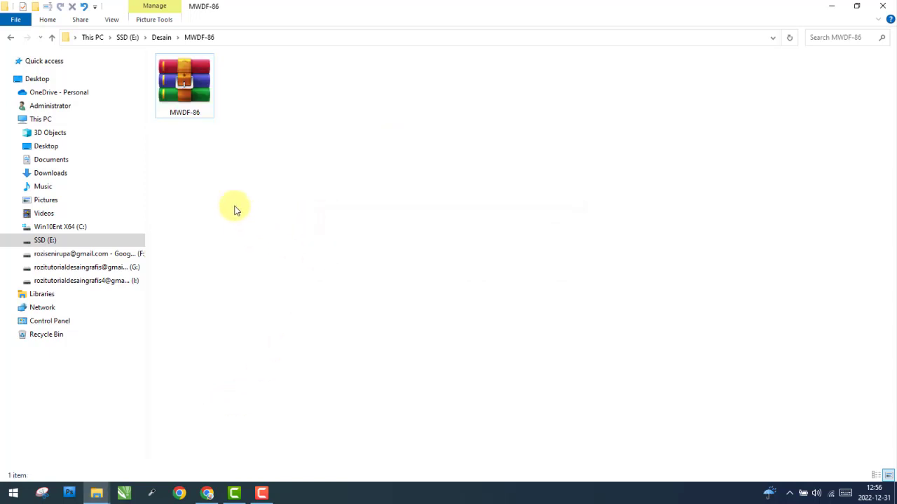
click(198, 111)
double_click(199, 111)
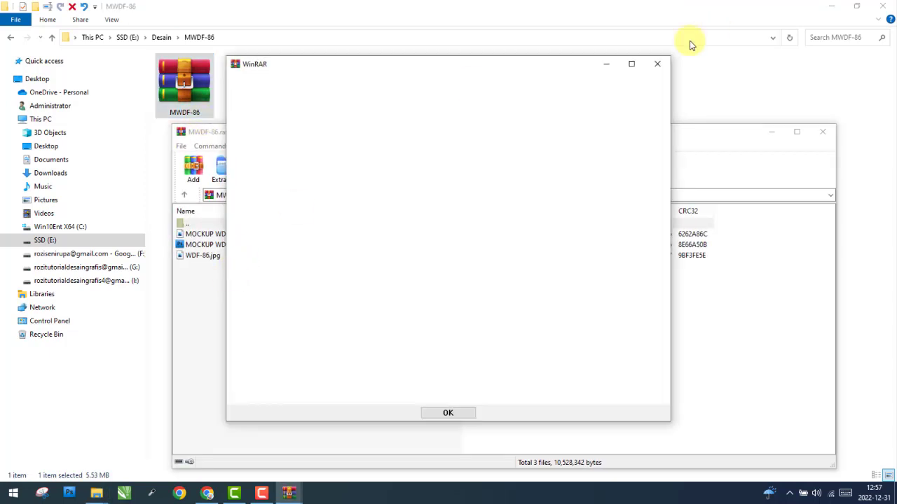
click(658, 63)
key(Down)
key(Down)
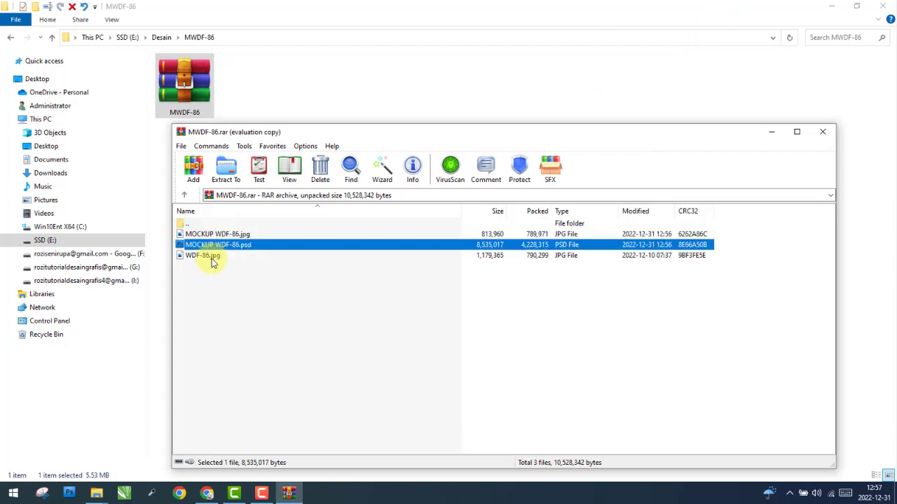
key(Down)
click(771, 133)
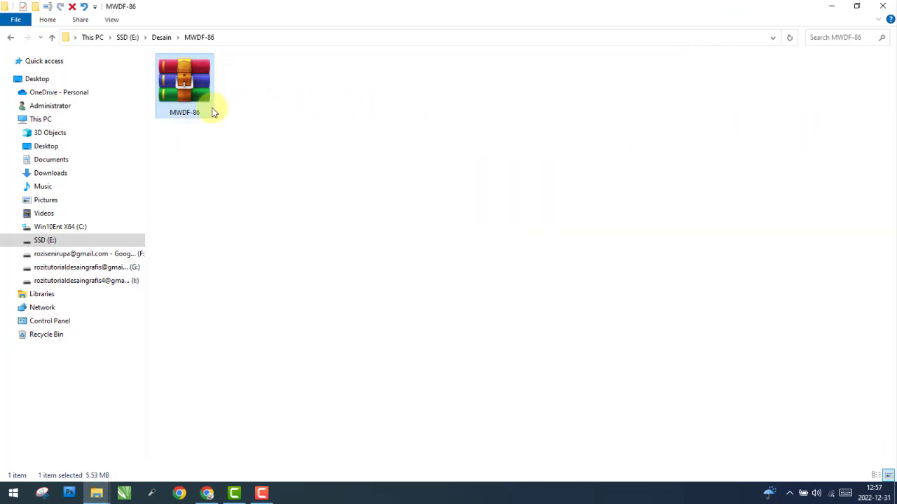
click(263, 496)
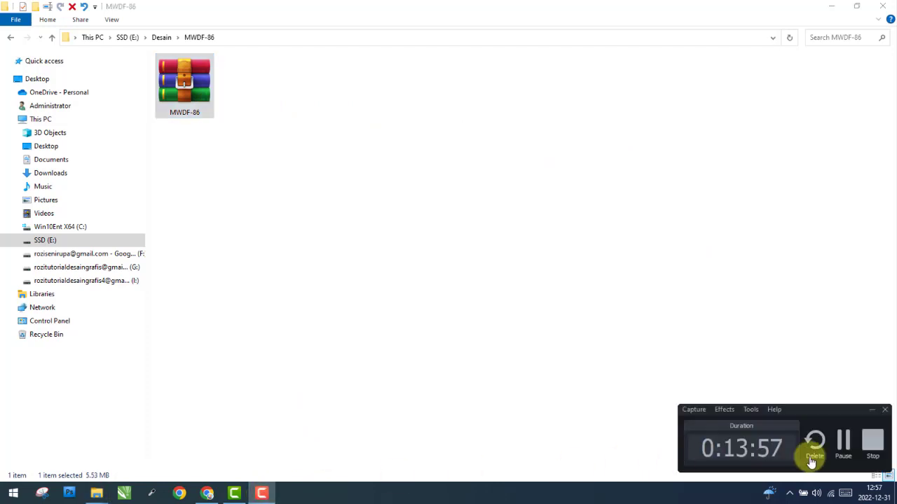
click(844, 443)
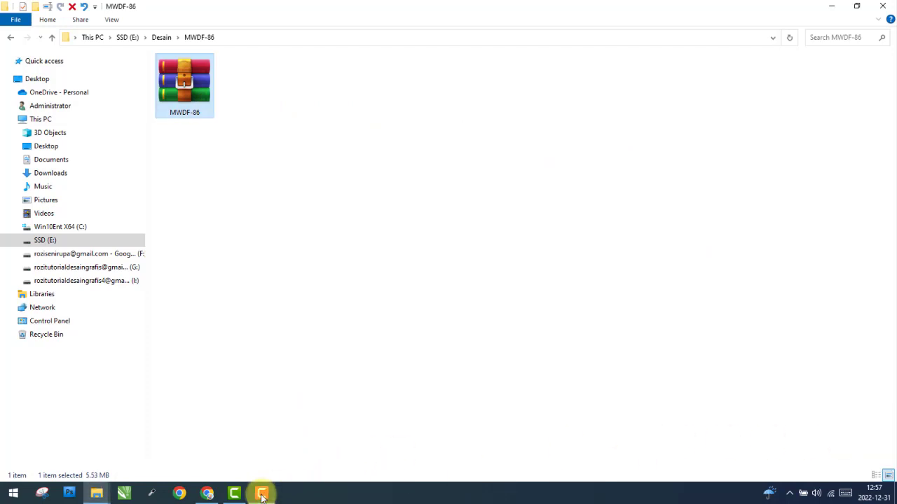